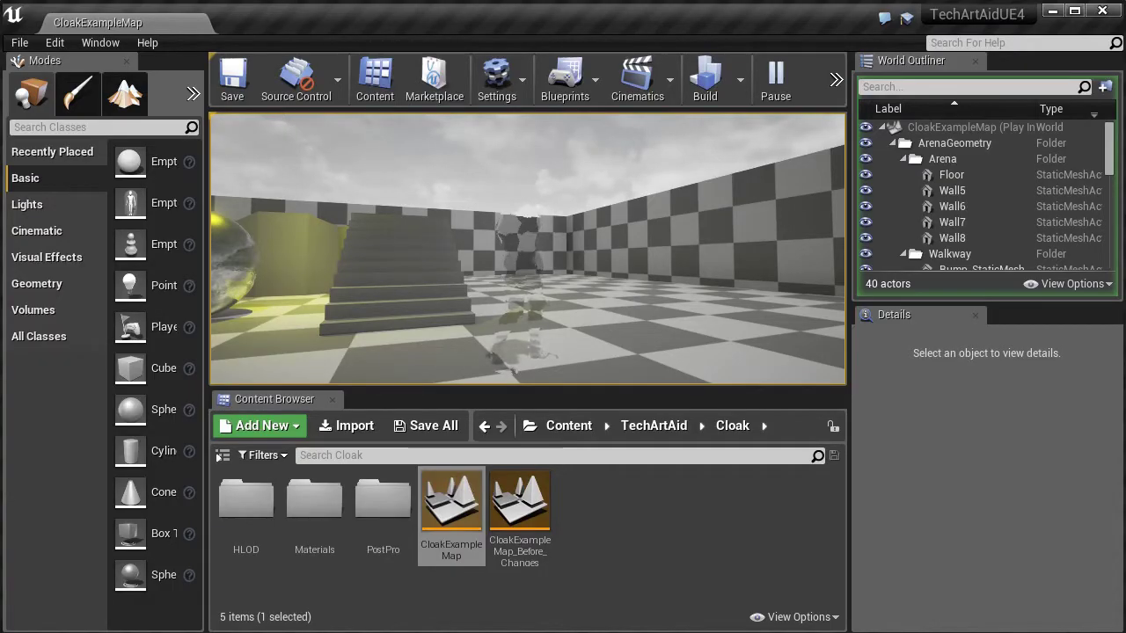
- Stop the running preview, open the CloakExampleMap_Before_Changes level and preview it in play mode and full-size view
key("Escape")
left_click(610, 275)
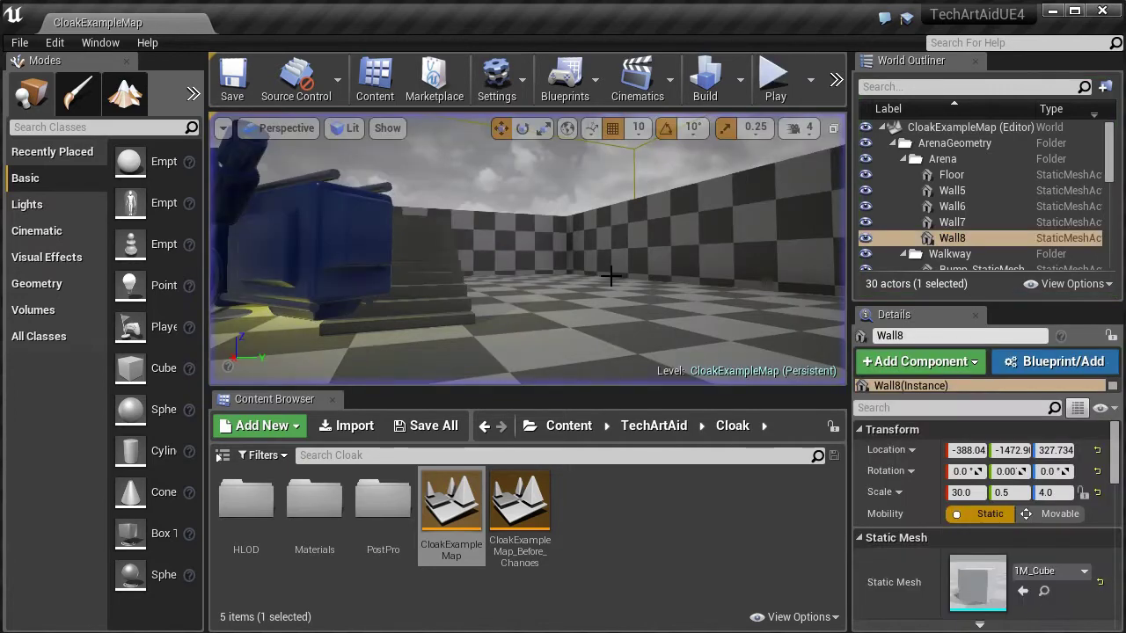
double_click(519, 506)
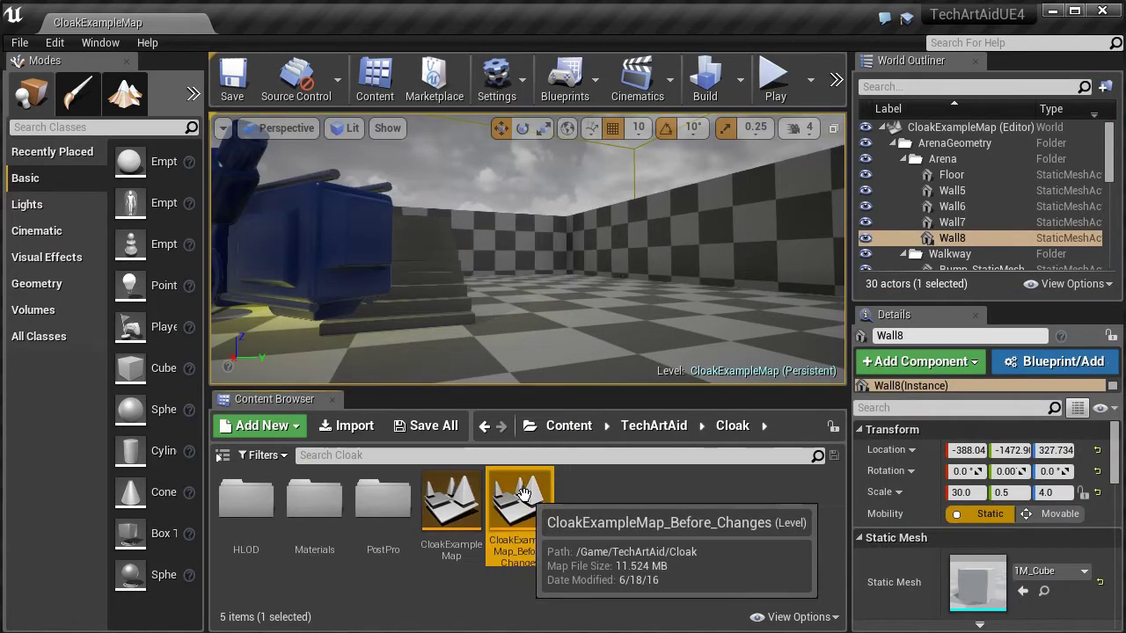
left_click(774, 81)
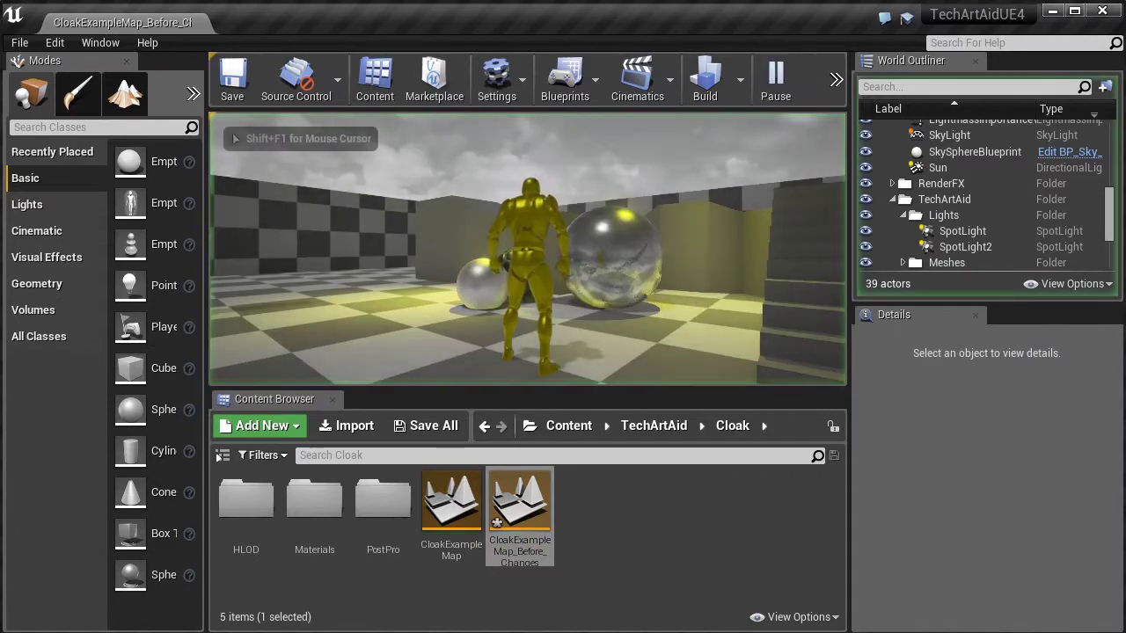
key("F11")
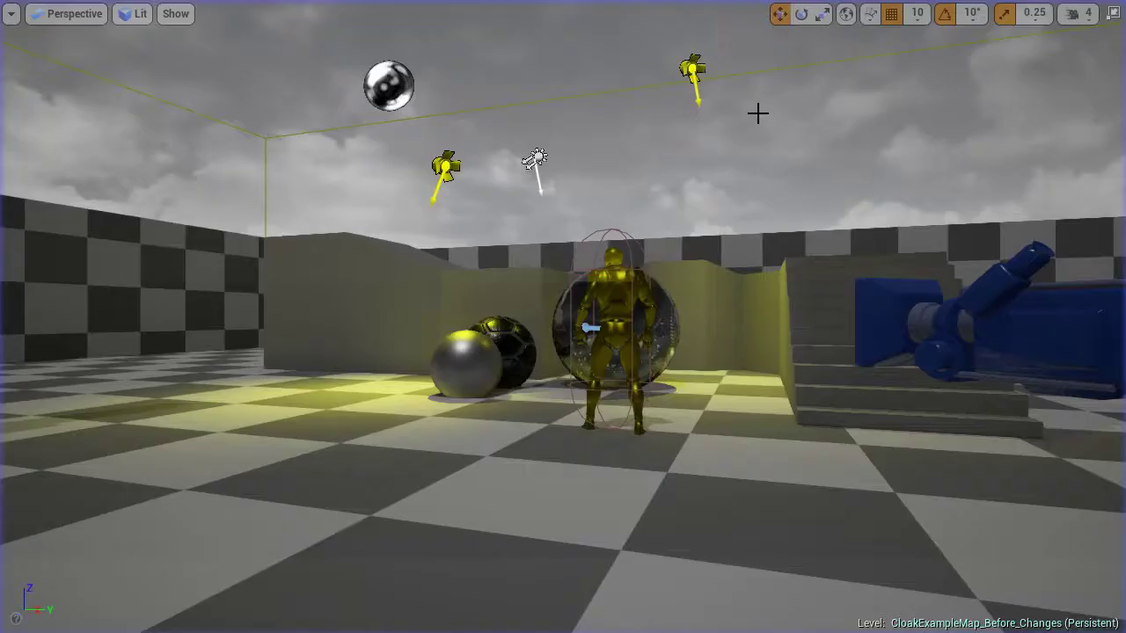
key("F11")
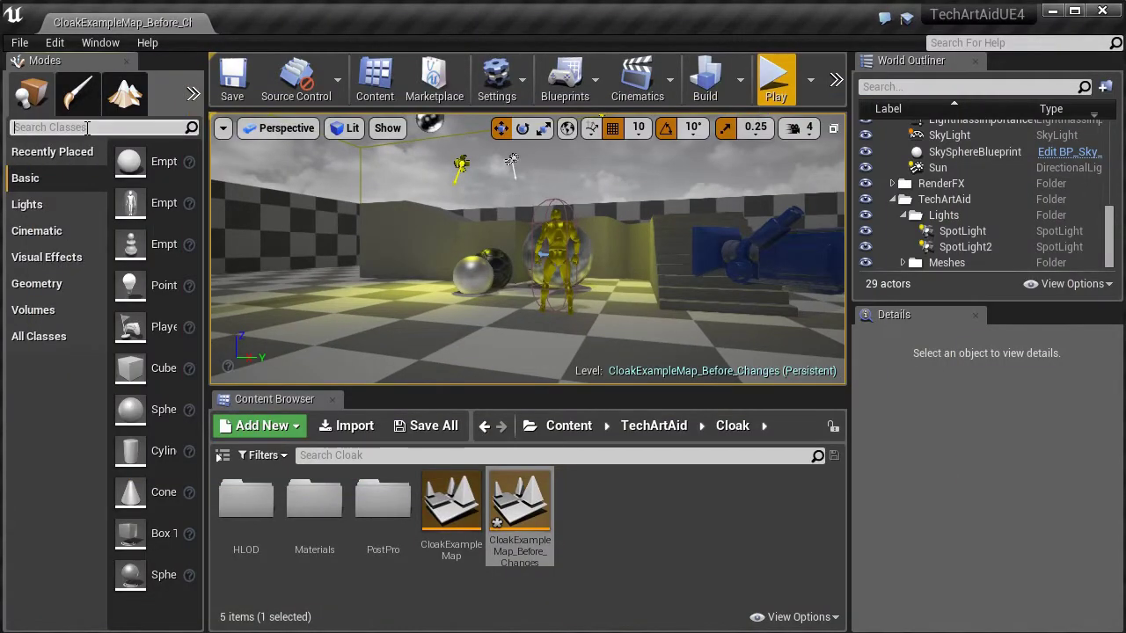
- Find the Post Process Volume actor and place it in the level on the open floor near the spheres
type("post")
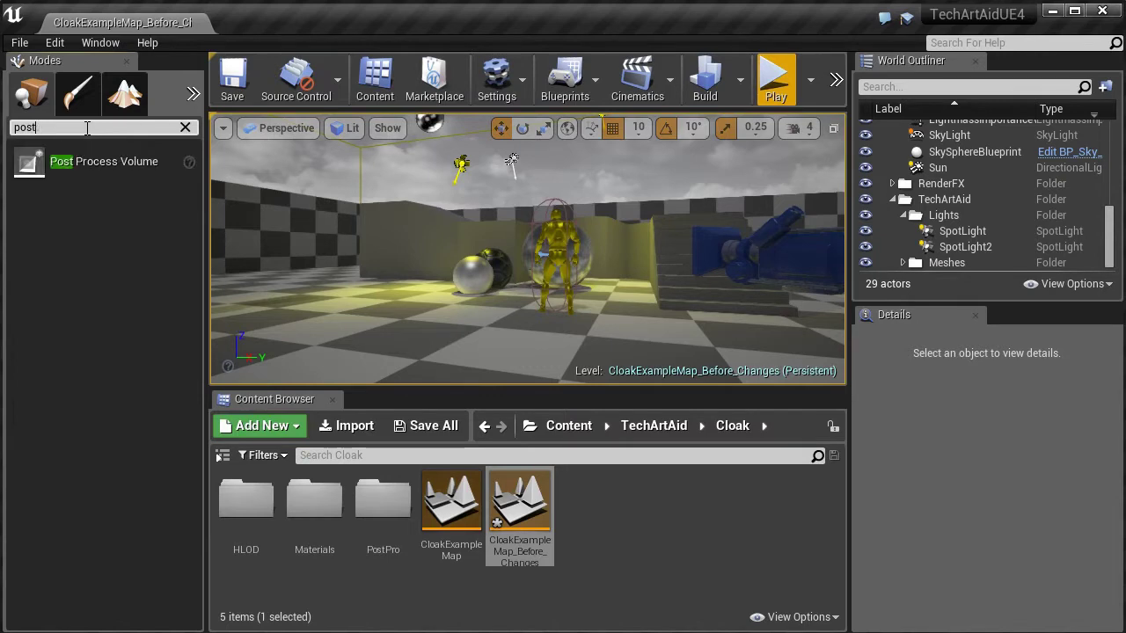
left_click_drag(79, 162, 390, 309)
key("f")
key("w")
right_click_drag(528, 249, 505, 283)
key("s")
key("w")
- Make the post process volume Unbound and save the level
left_click_drag(1114, 403, 1113, 526)
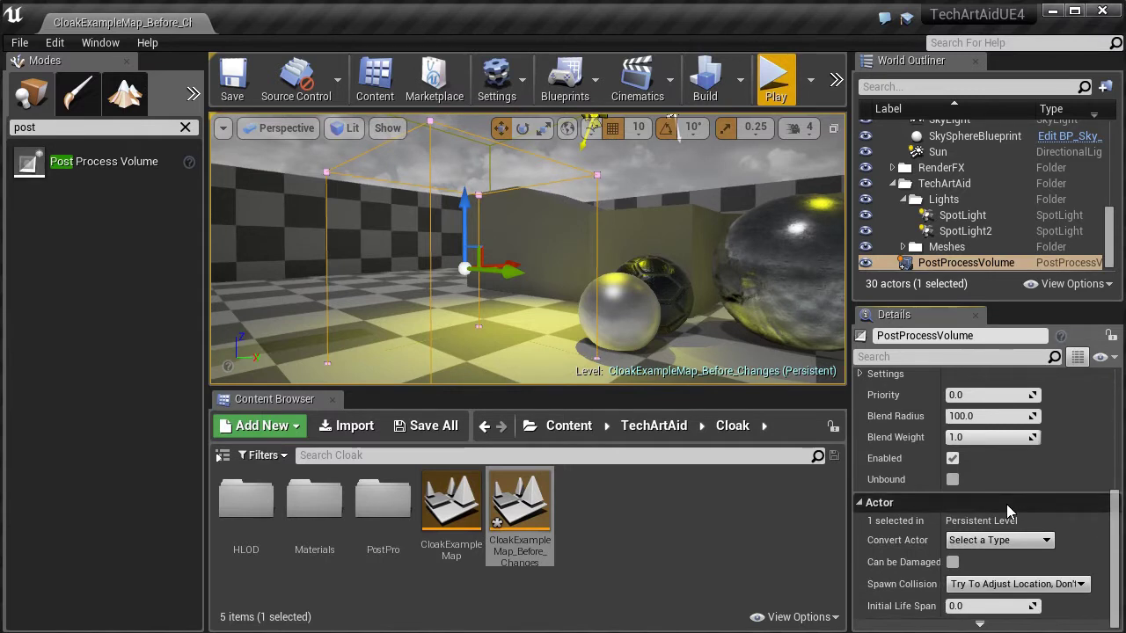
left_click(952, 479)
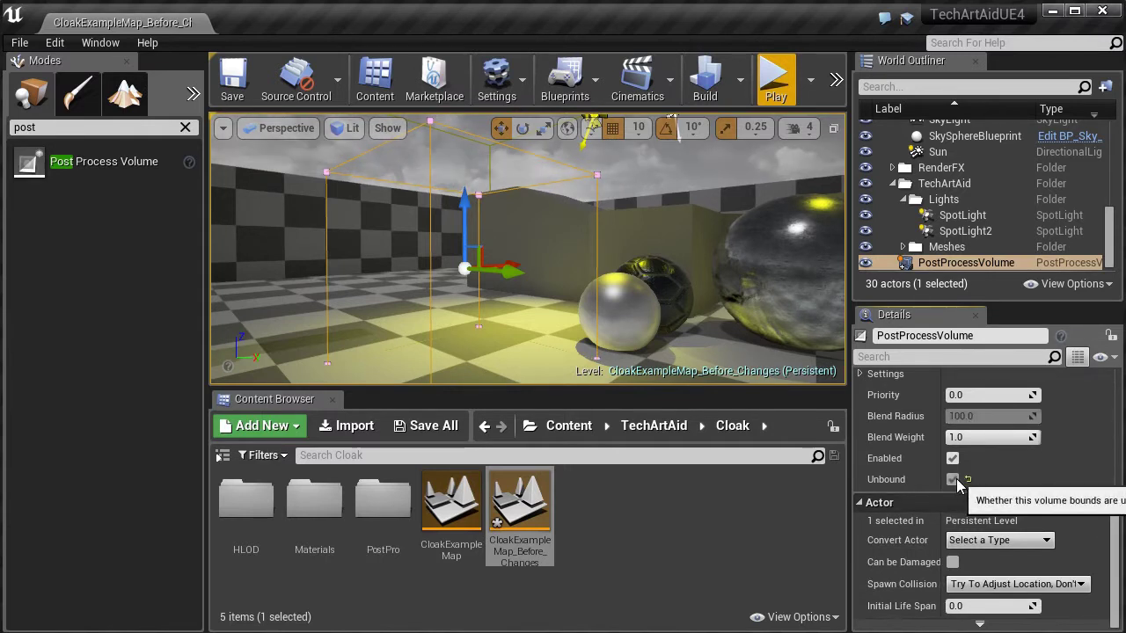
mouse_move(528, 249)
right_mouse_down()
mouse_move(458, 237)
mouse_move(544, 255)
right_mouse_up()
key("w")
key("f")
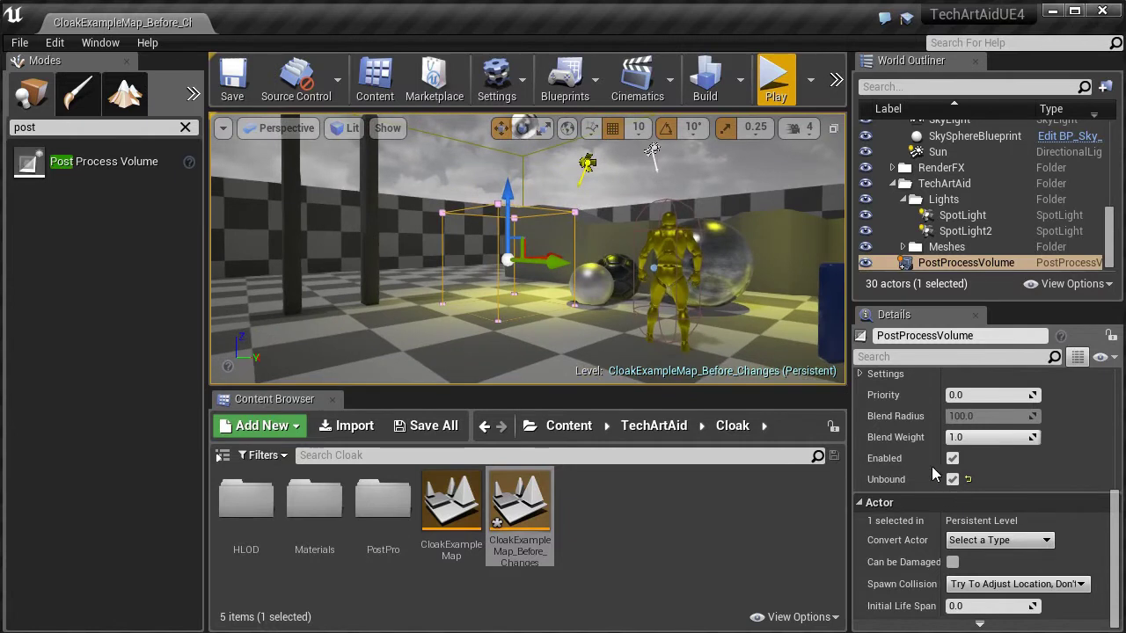
key("ctrl+s")
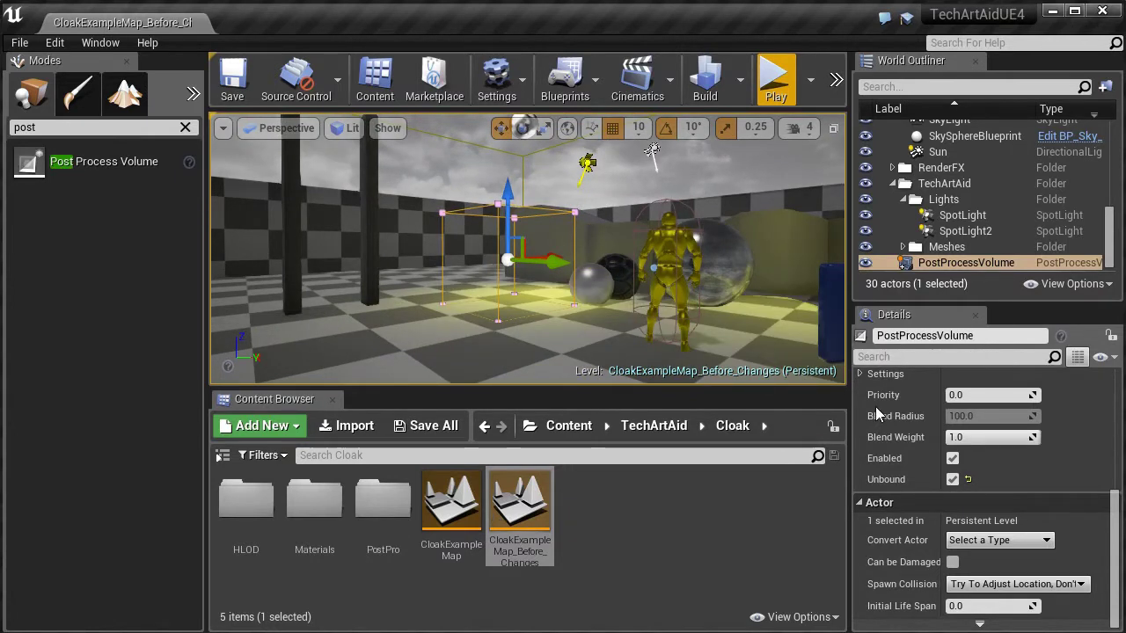
- Create a new material named PostPro_Cloak_v003 in the PostPro folder
double_click(382, 497)
right_click(411, 531)
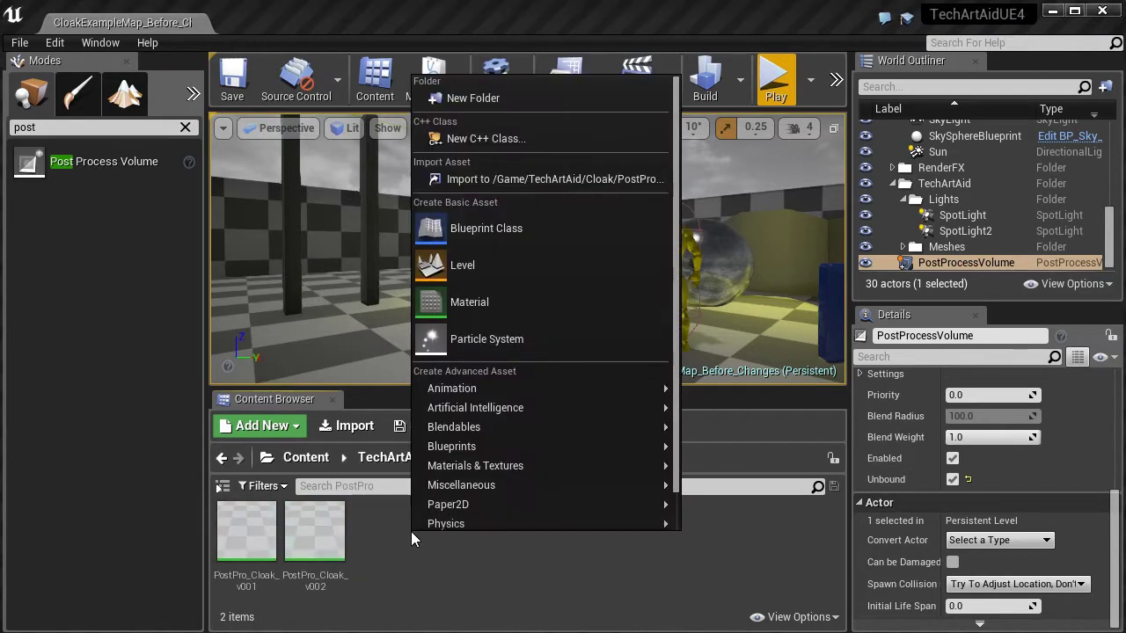
left_click(493, 292)
type("PostPro_Cloak_v003")
key("Return")
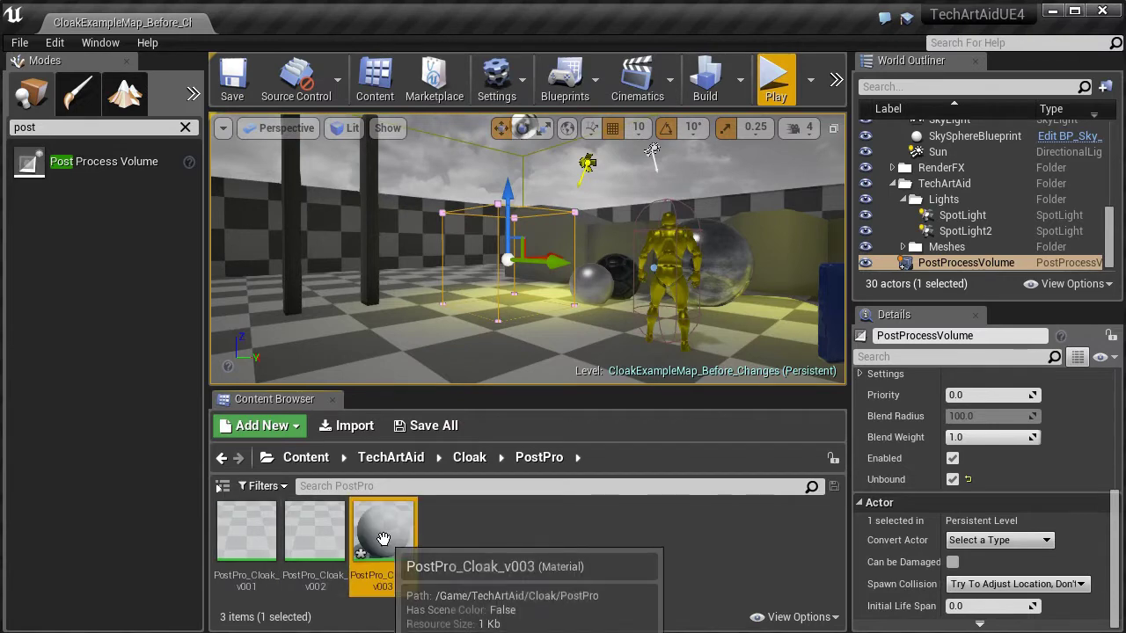
- Open the PostPro_Cloak_v003 material for editing and set its Material Domain to Post Process
double_click(382, 530)
right_click_drag(466, 334, 473, 337)
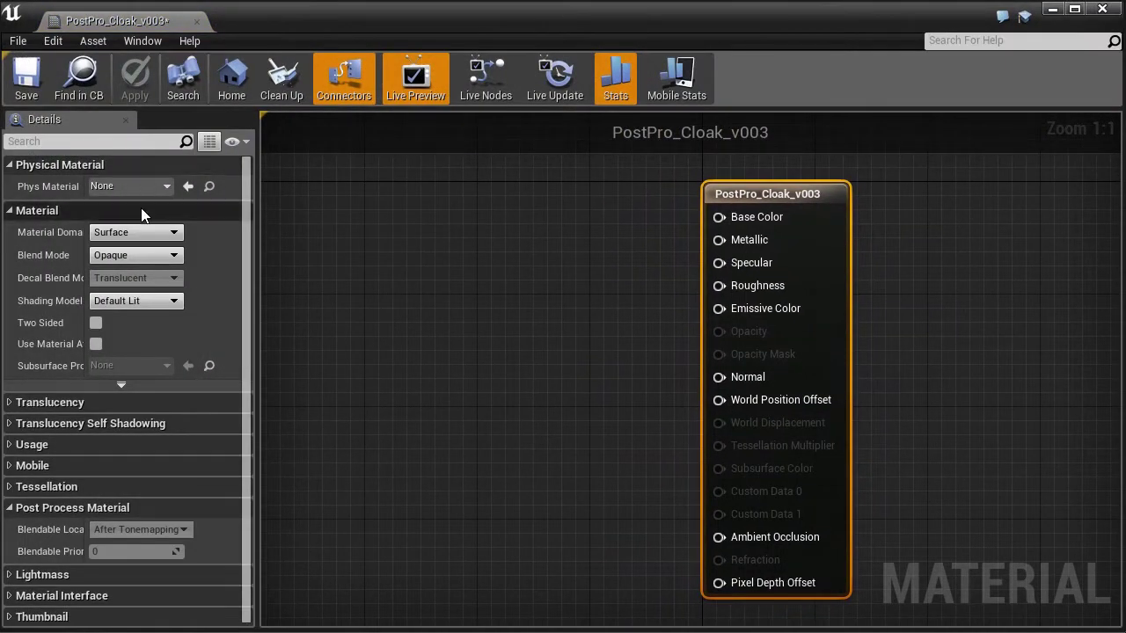
left_click_drag(85, 241, 112, 241)
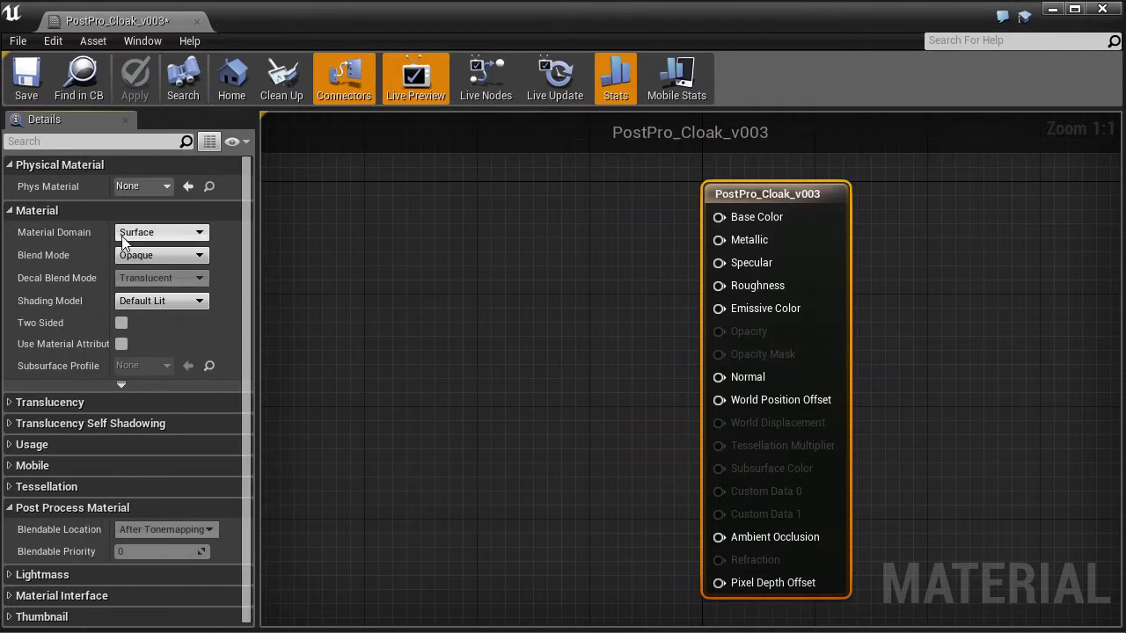
left_click(187, 233)
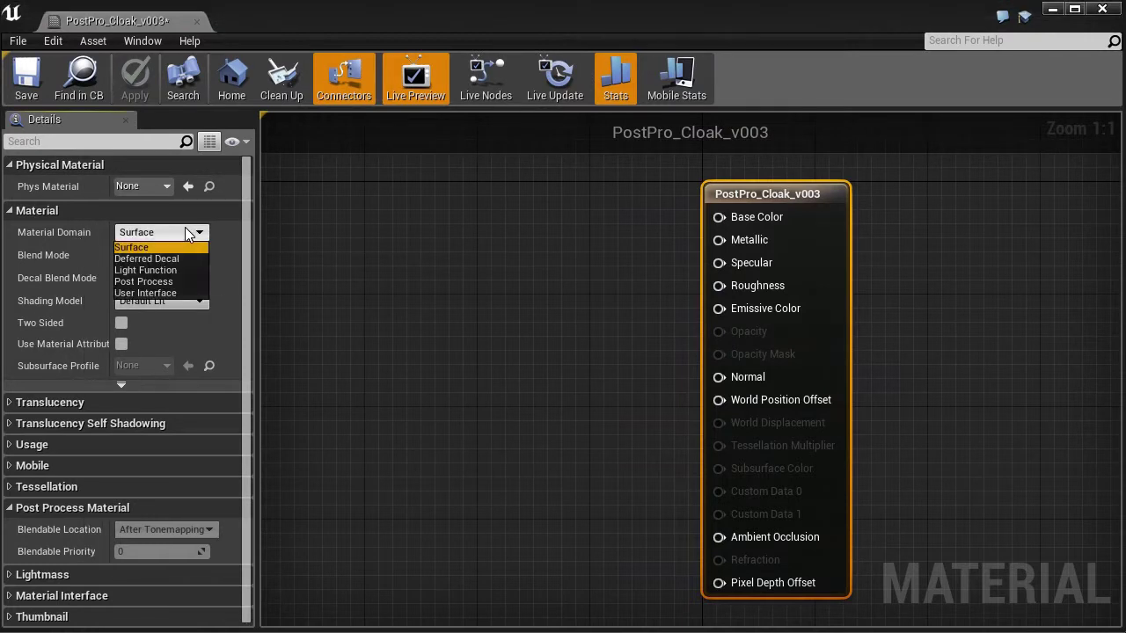
left_click(160, 281)
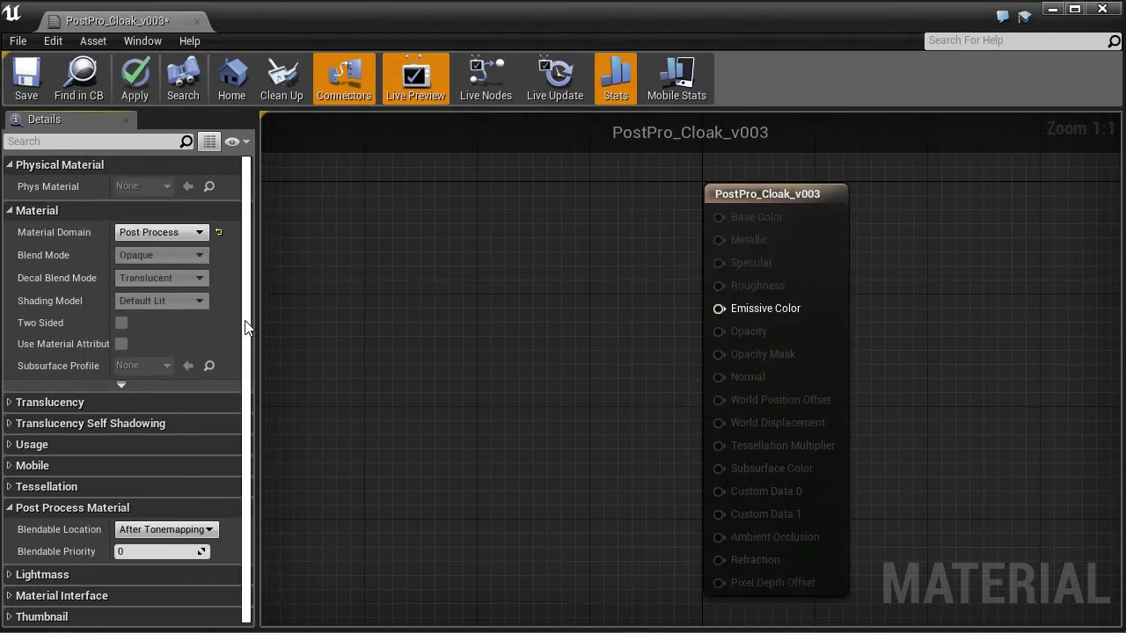
- Choose After Tonemapping as the material's Blendable Location and apply the material changes
left_click(217, 527)
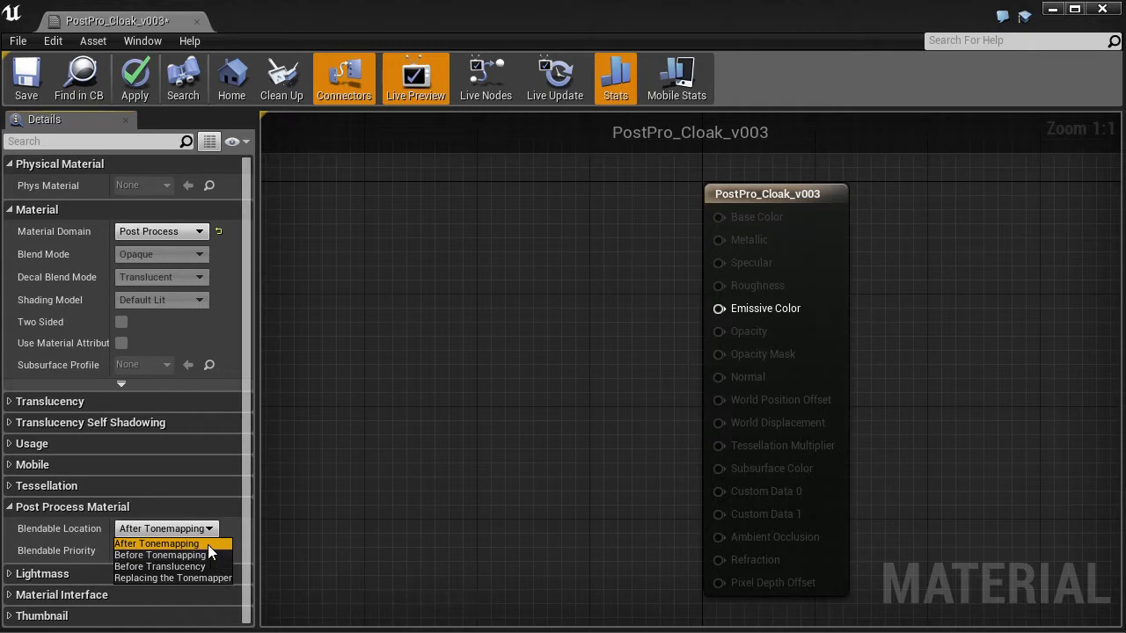
left_click(208, 545)
right_click_drag(402, 369, 488, 409)
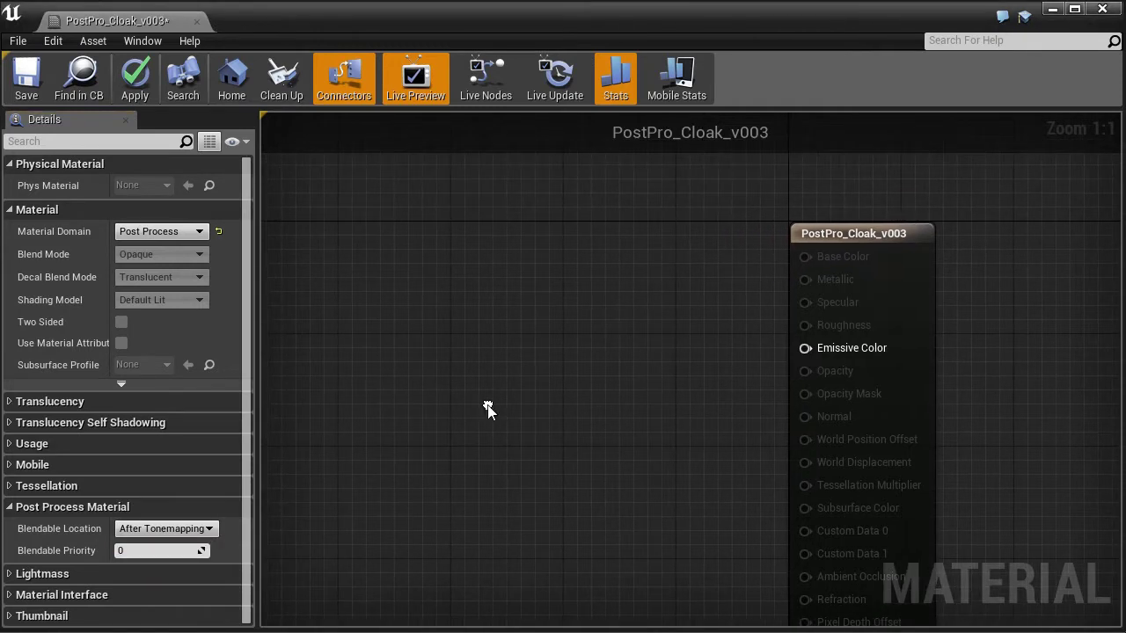
left_click(123, 84)
- Enlarge the level viewport to full size and offset the material editor window so the scene remains partly uncovered
left_click_drag(263, 22, 663, 40)
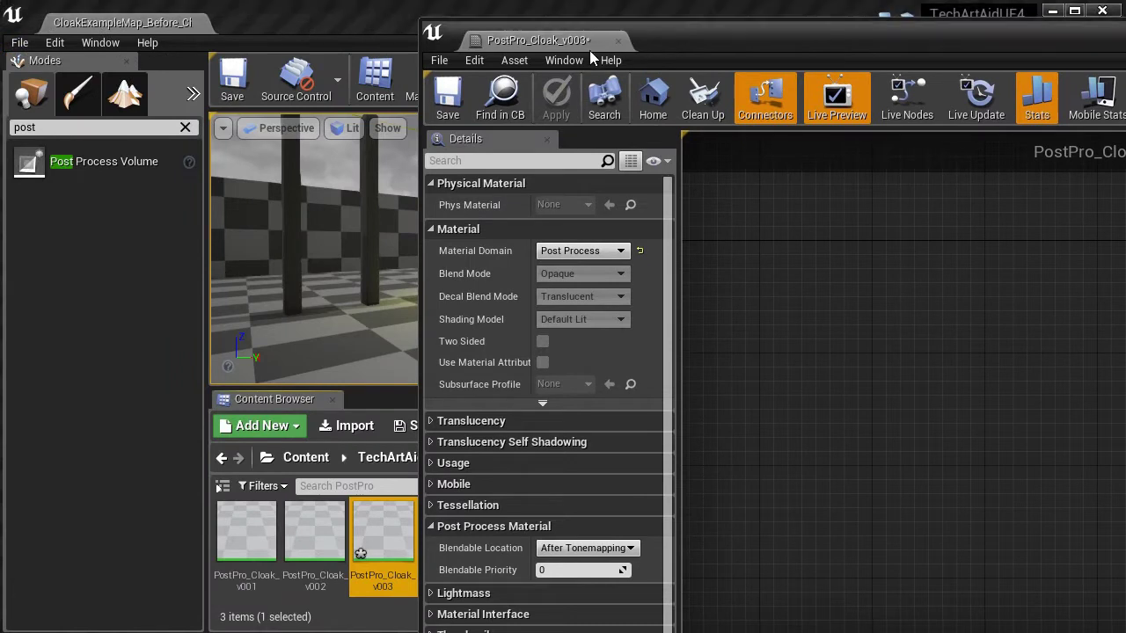
left_click(323, 168)
key("F11")
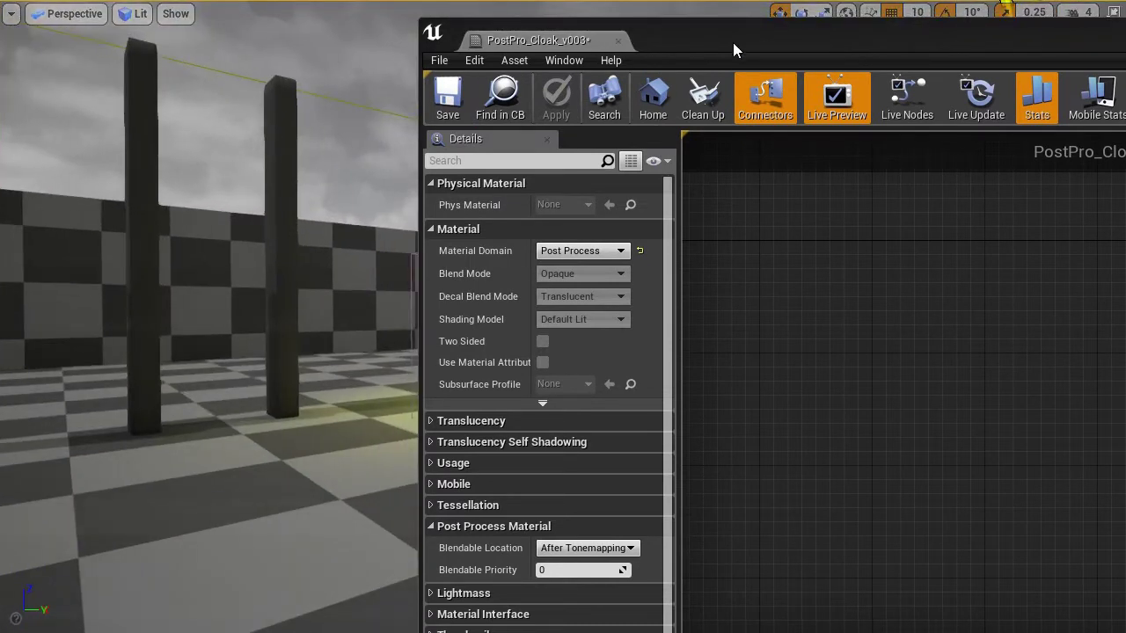
left_click_drag(737, 46, 444, 26)
- Add a SceneTexture node to the material graph and set its Scene Texture Id to PostProcessInput0
right_click(591, 281)
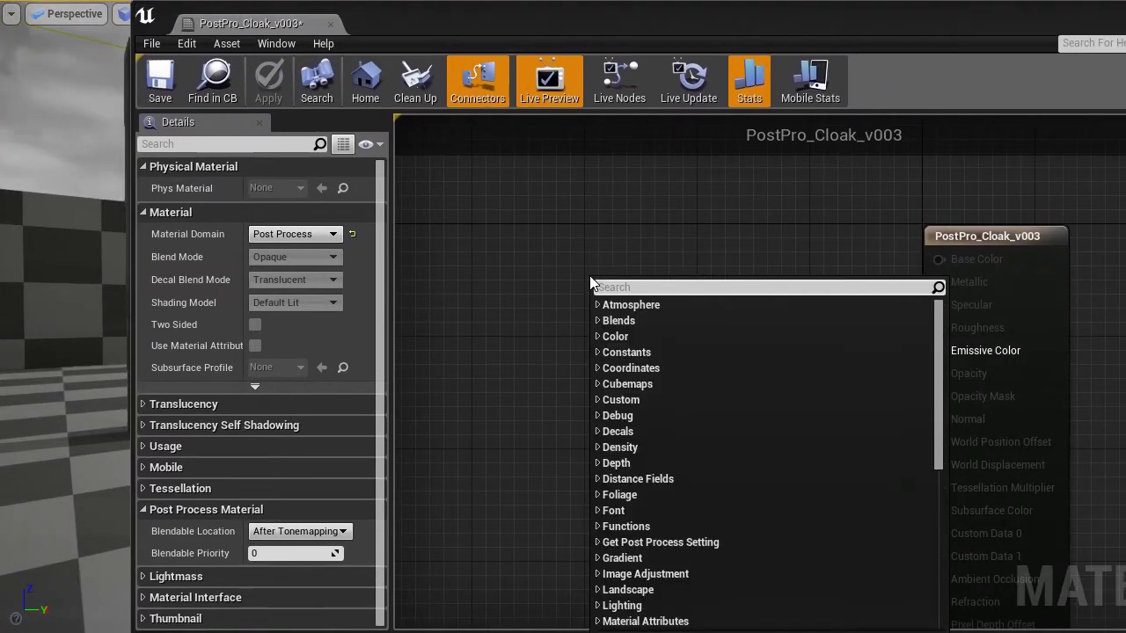
type("scenetex")
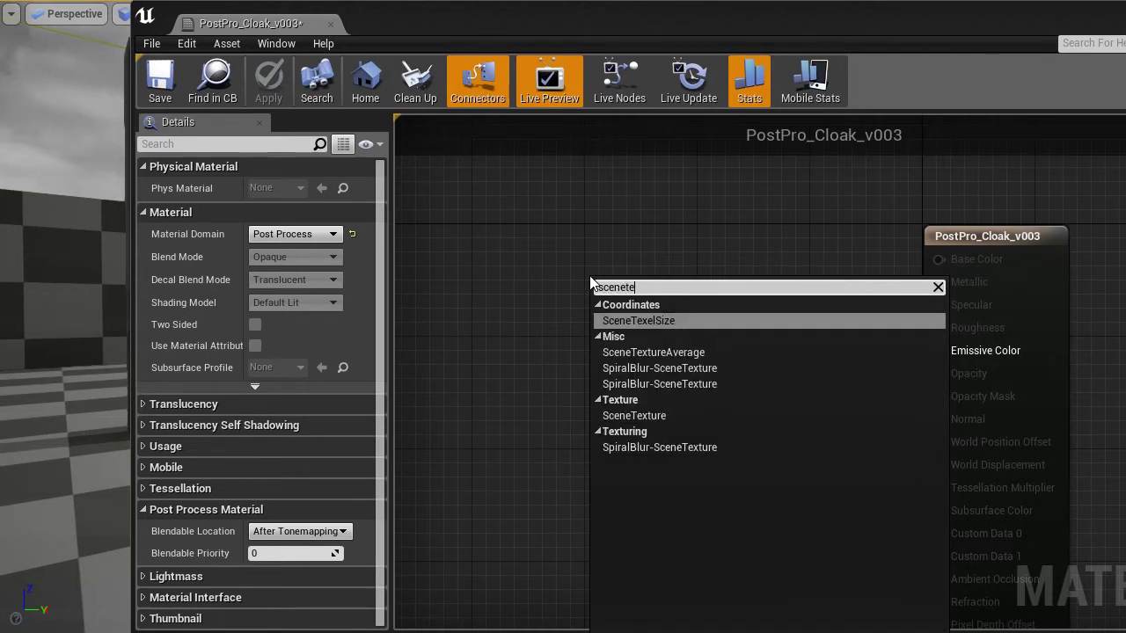
key("Down")
key("Down")
key("Down")
key("Down")
key("Up")
key("Return")
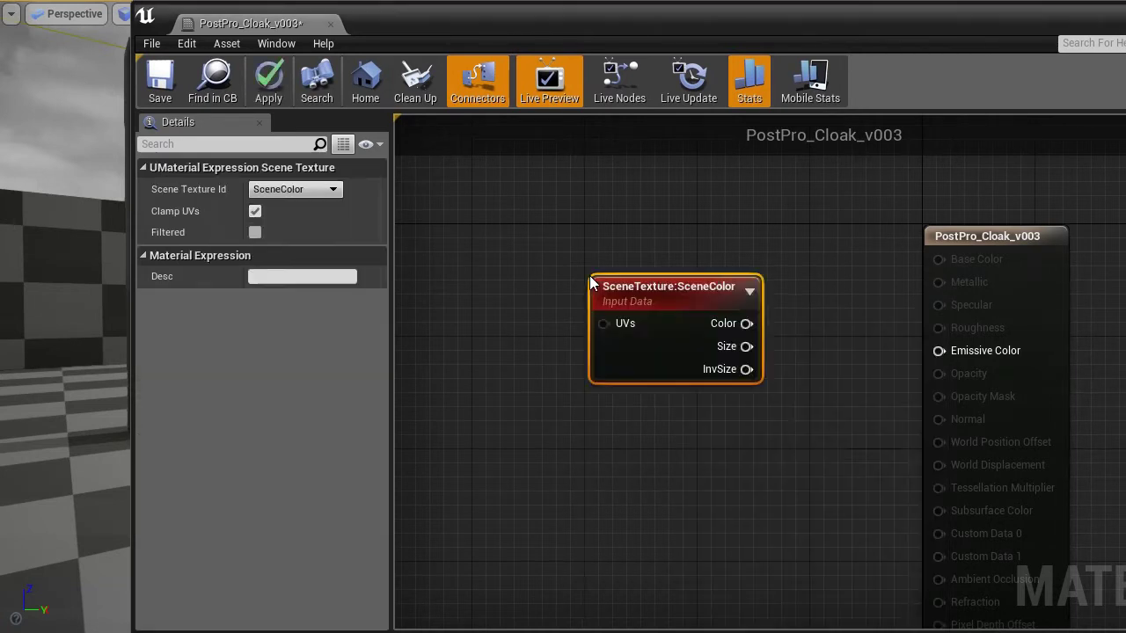
left_click(302, 190)
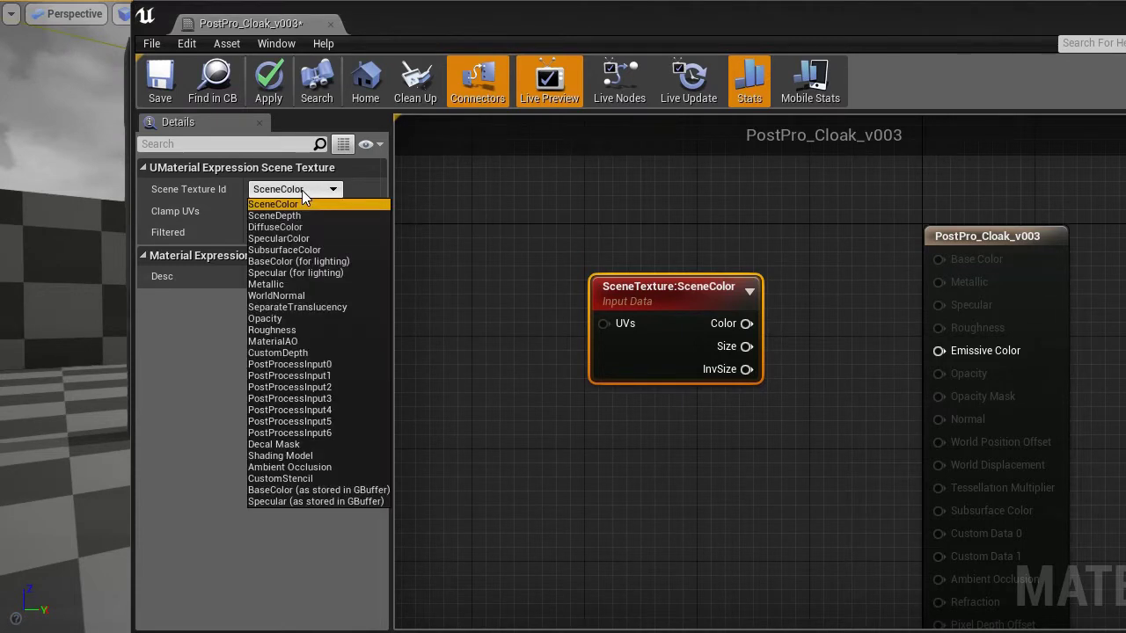
left_click(334, 364)
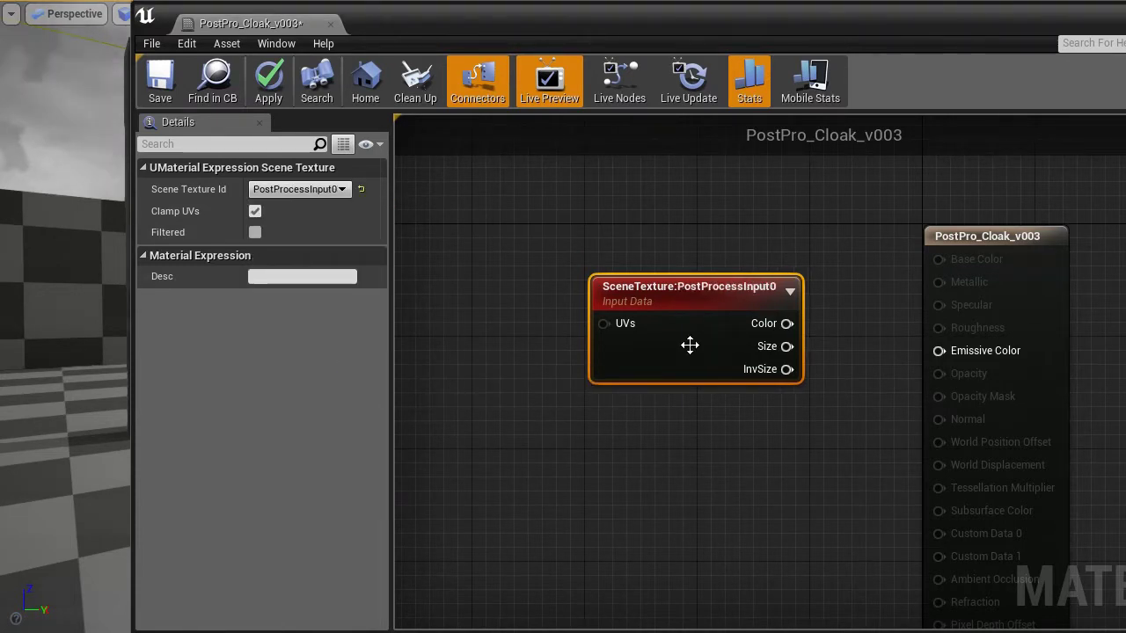
- Connect the SceneTexture node's Color output to the material's Emissive Color and space the two nodes apart
left_click_drag(687, 330, 607, 368)
right_click_drag(732, 462, 652, 412)
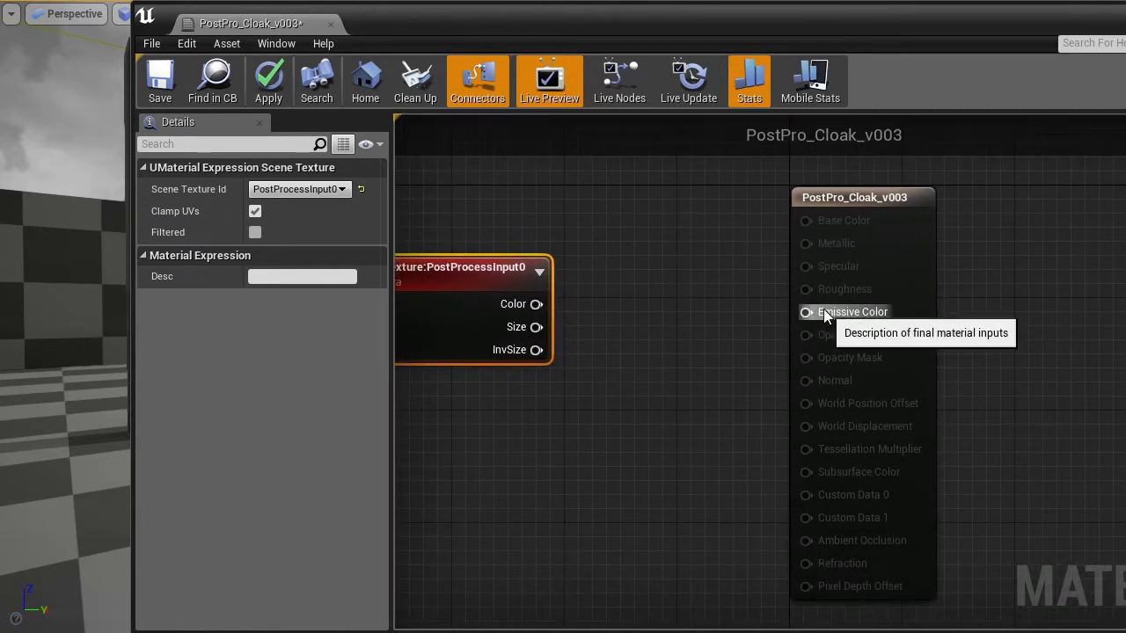
right_click_drag(723, 423, 756, 414)
left_click_drag(572, 297, 843, 304)
key("Home")
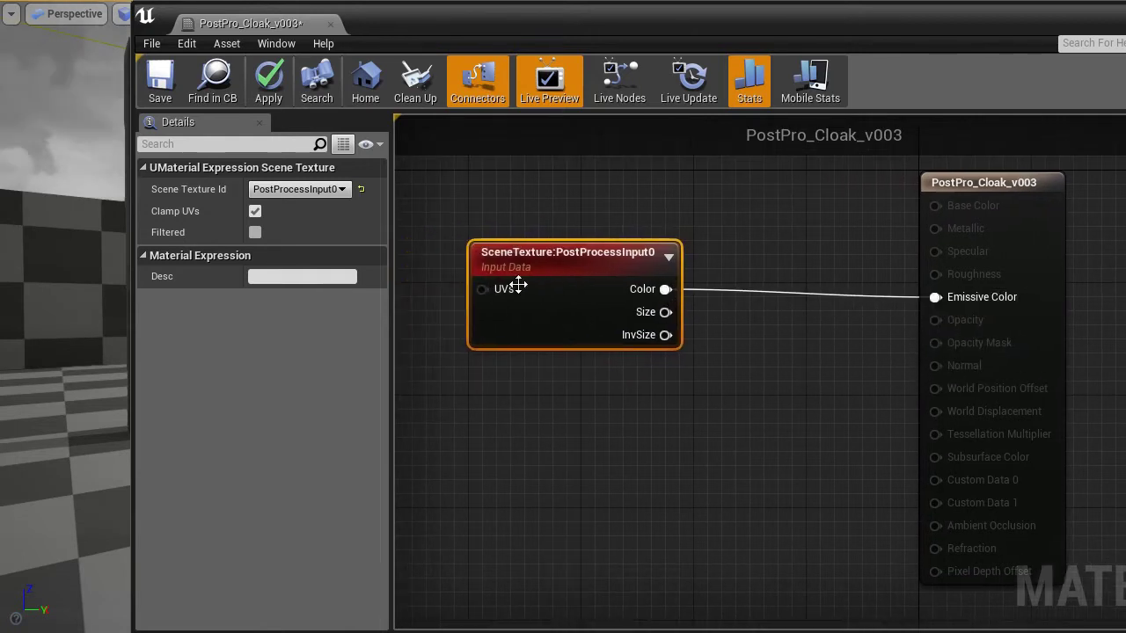
left_click_drag(674, 263, 523, 280)
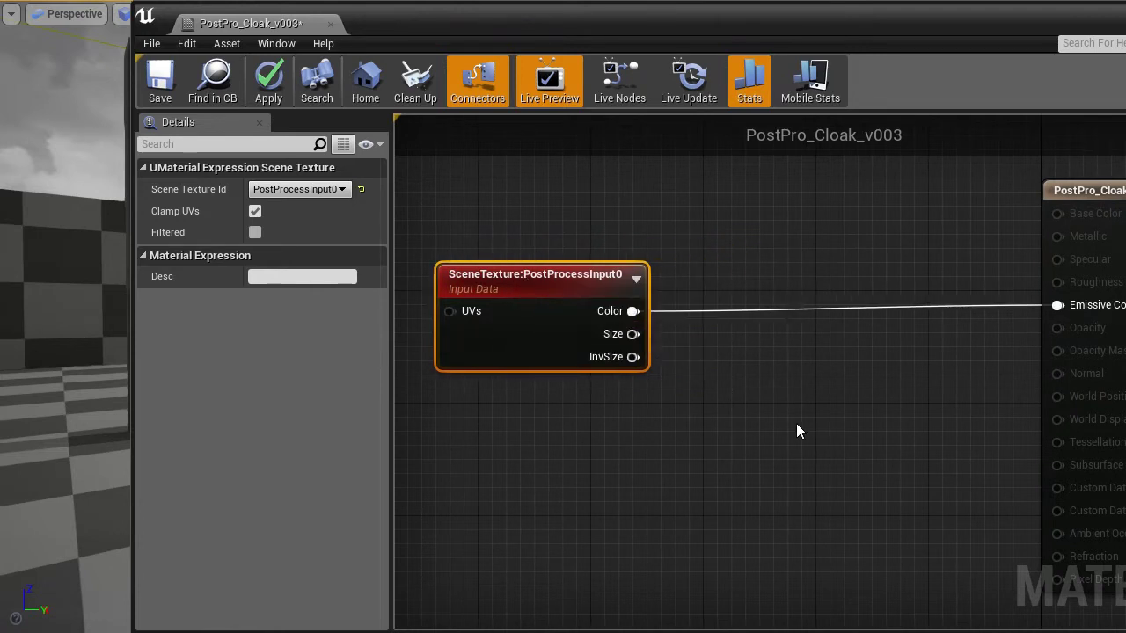
- Insert a Multiply node between the SceneTexture Color output, wired to input A, and the material's Emissive Color
left_click(835, 359)
left_click_drag(632, 311, 850, 395)
left_click_drag(924, 395, 1059, 305)
- Add a Constant4Vector node below the SceneTexture node and set its colour to pale green (0.75, 0.94, 0.79, 0)
left_click(608, 503)
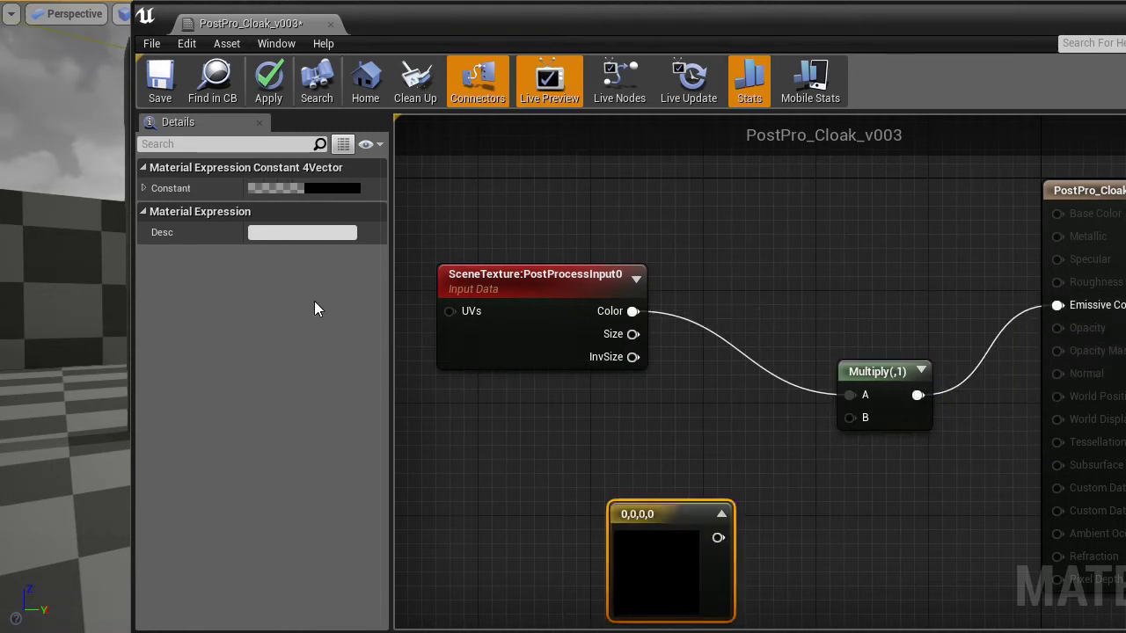
left_click(314, 188)
left_click(406, 360)
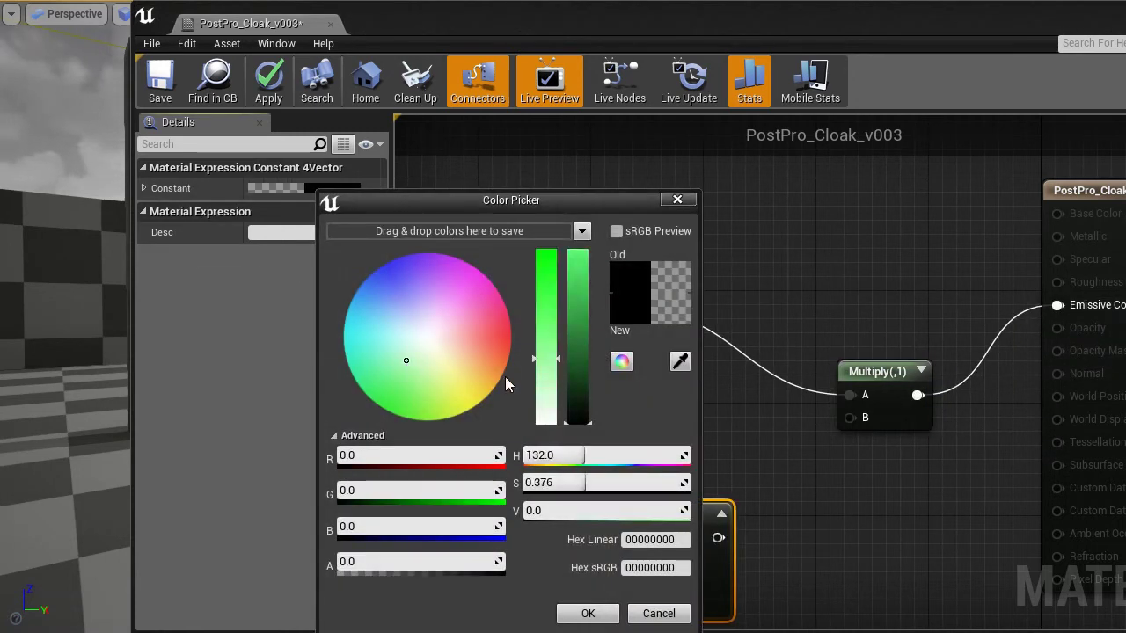
left_click(546, 387)
left_click(578, 259)
left_click(587, 613)
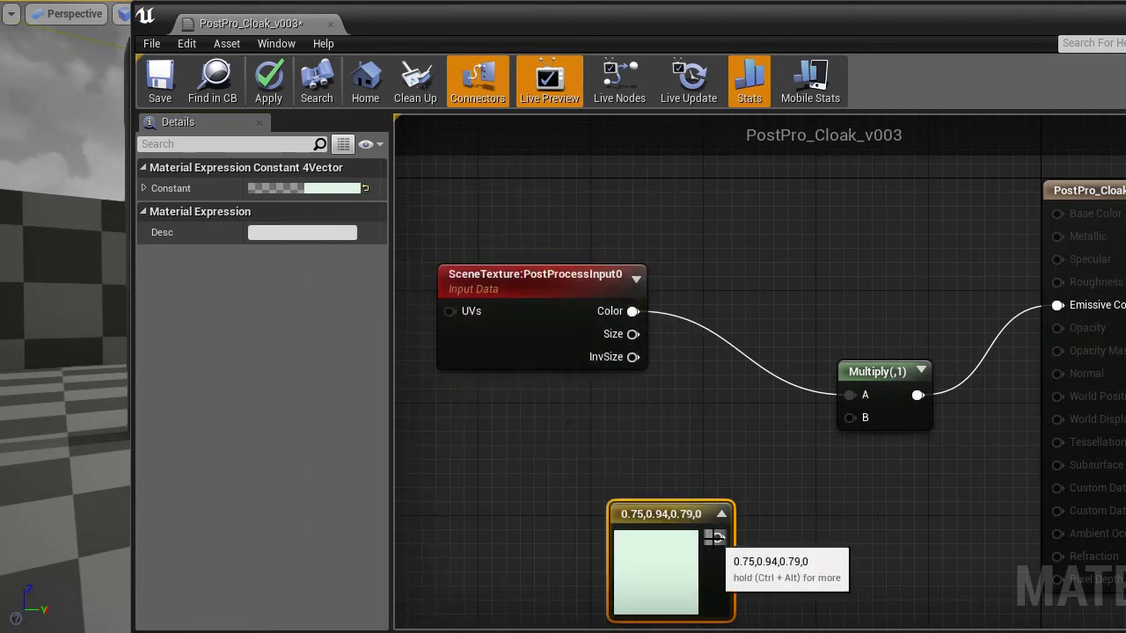
- Connect the pale green constant to the Multiply node's B input and apply the material changes
left_click_drag(718, 537, 850, 417)
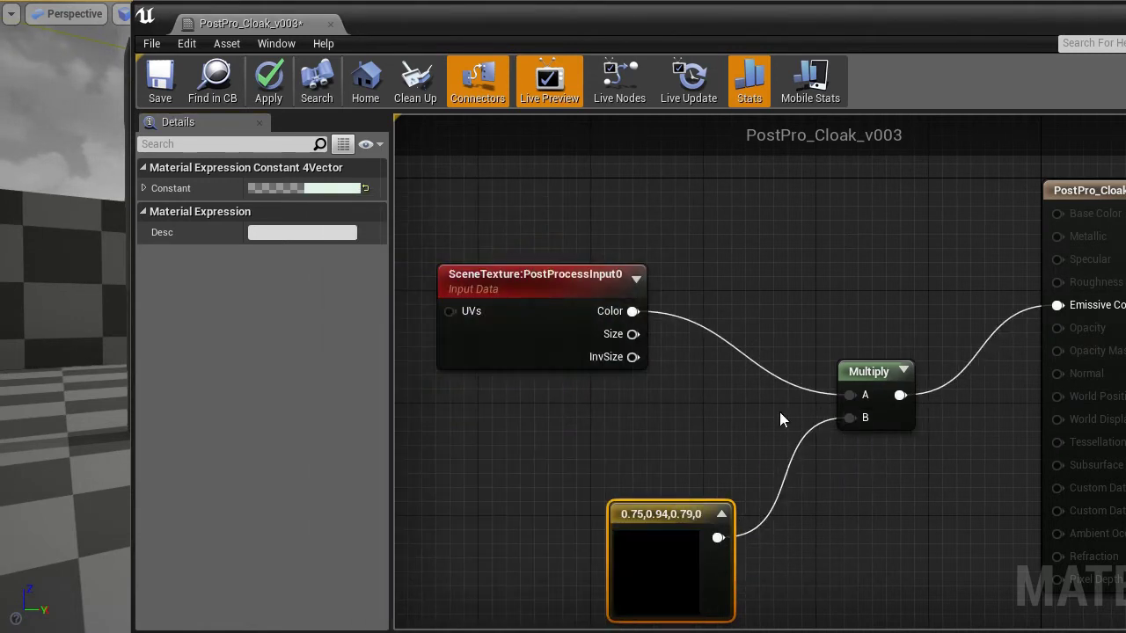
left_click(264, 85)
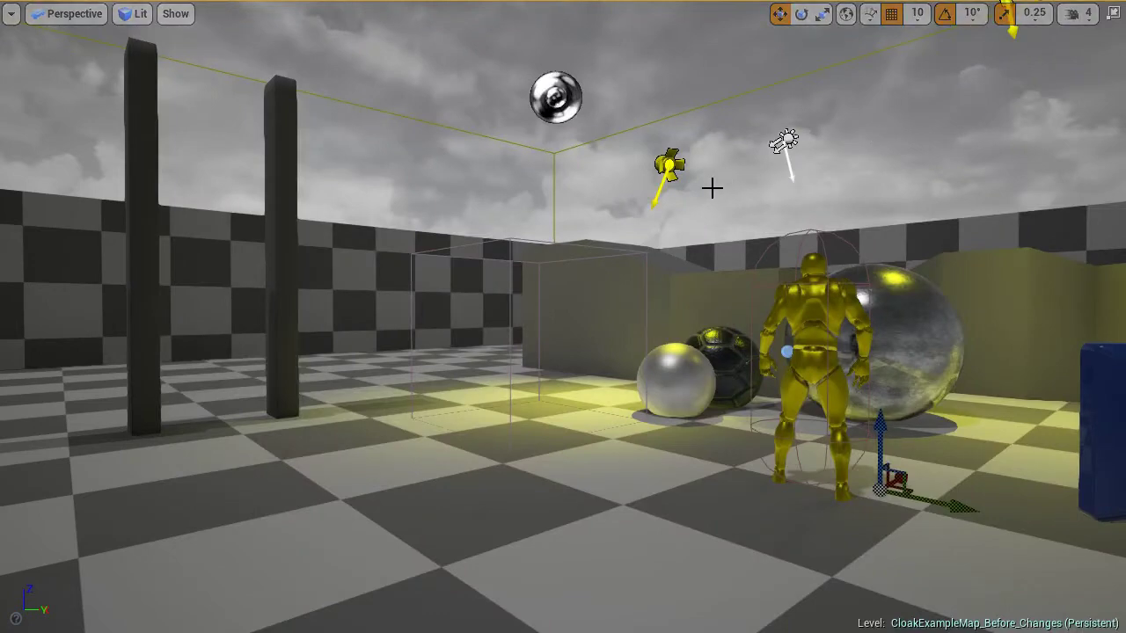
- Select the PostProcessVolume in the level and expand its post process settings down to Blendables
key("F11")
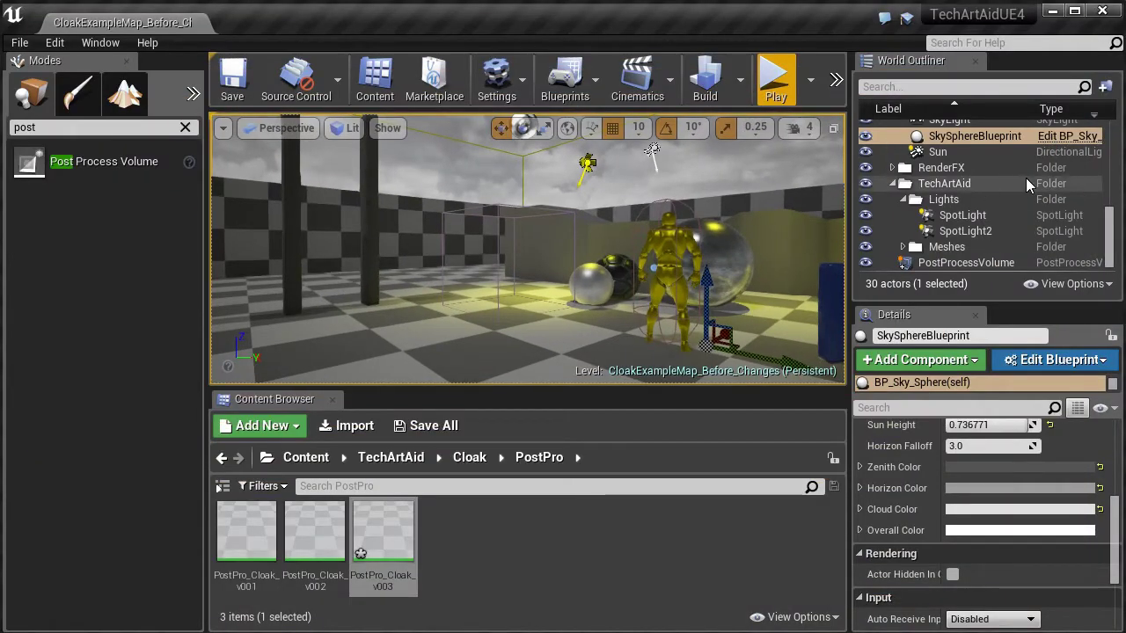
left_click(959, 263)
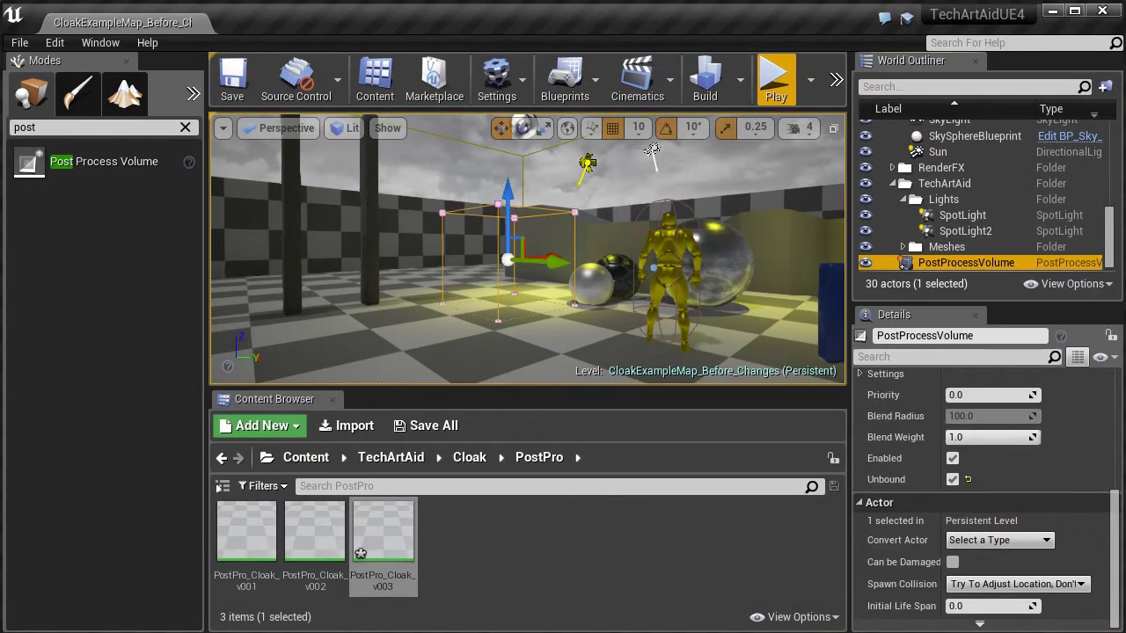
left_click_drag(1118, 503, 1119, 461)
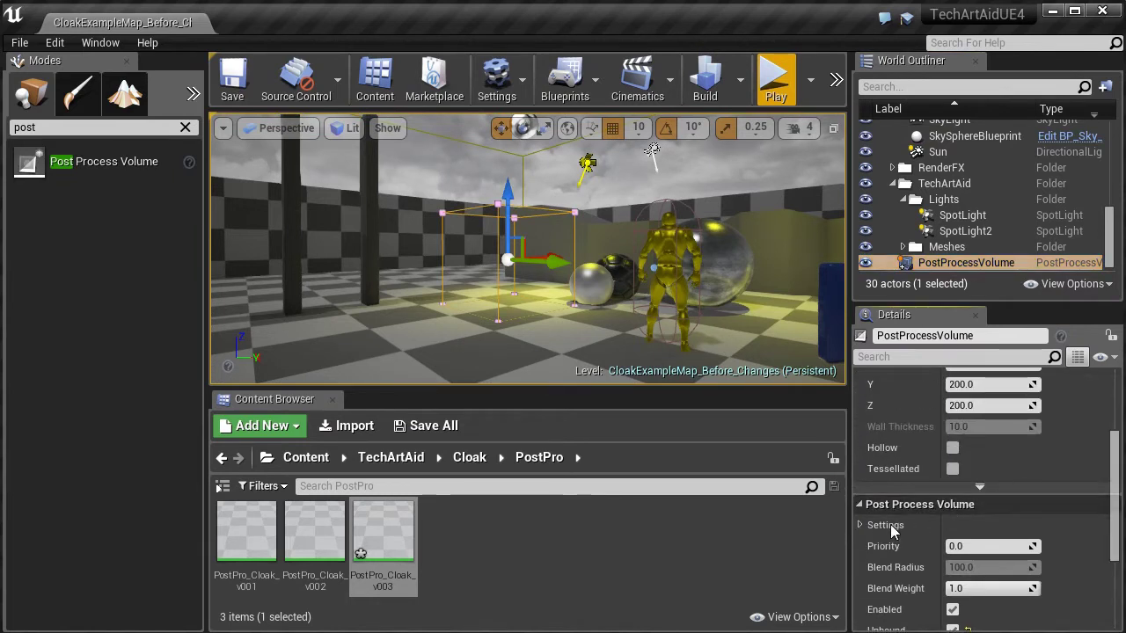
left_click(858, 526)
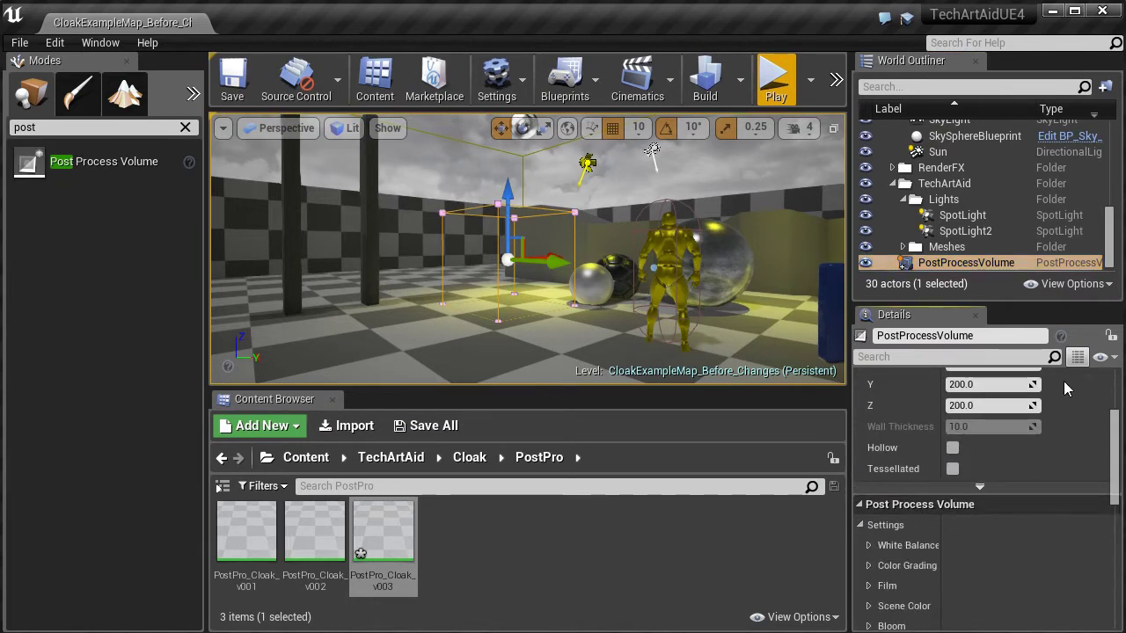
left_click_drag(1016, 301, 1017, 145)
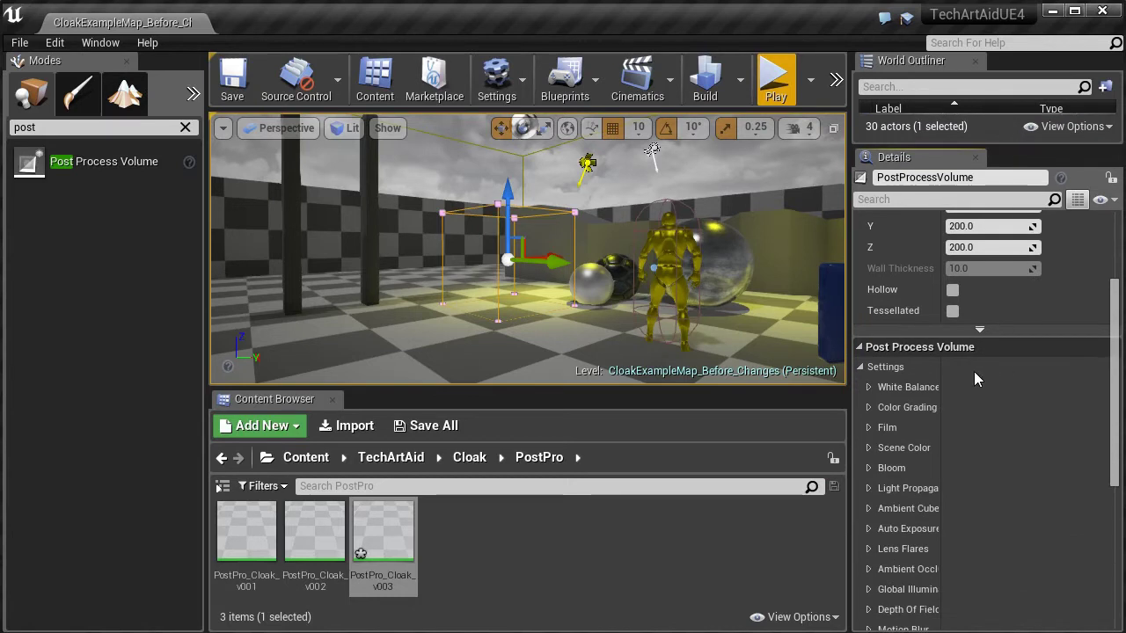
left_click_drag(941, 398, 993, 393)
scroll(1106, 400, "down", 5)
left_click(869, 467)
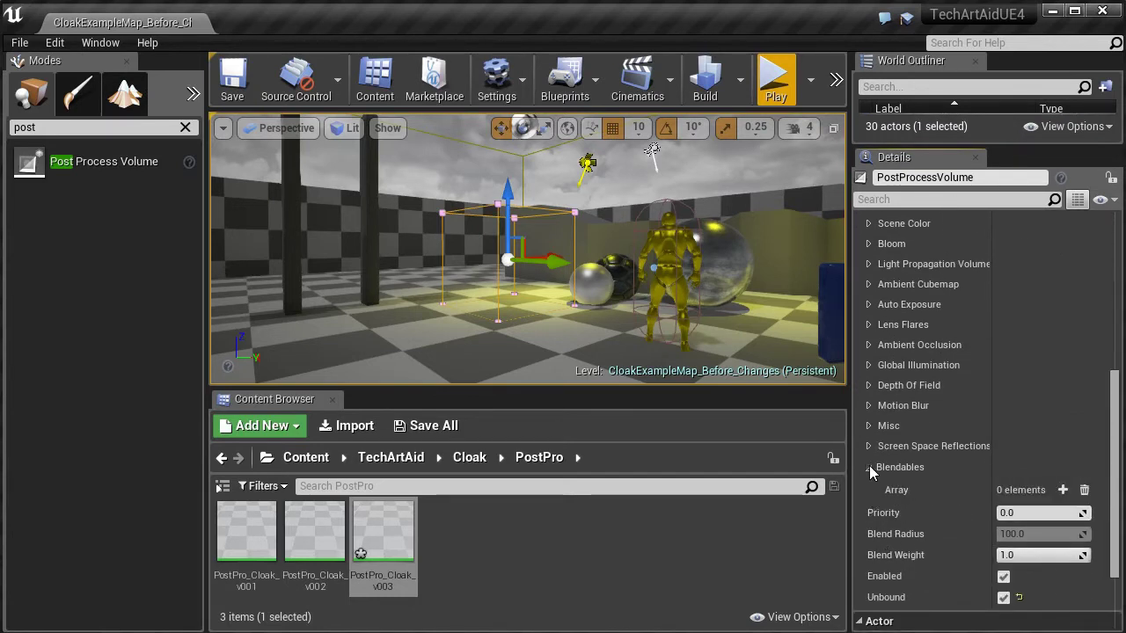
- Add an asset reference element to the volume's Blendables array and assign the PostPro_Cloak_v003 material to it
left_click(1065, 490)
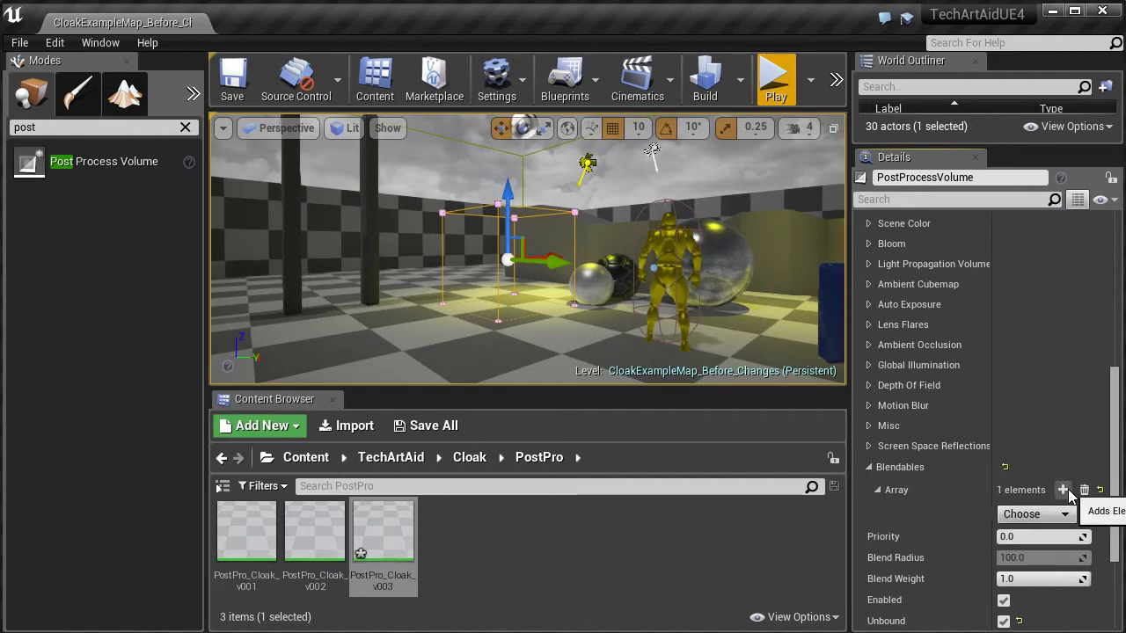
left_click(1065, 515)
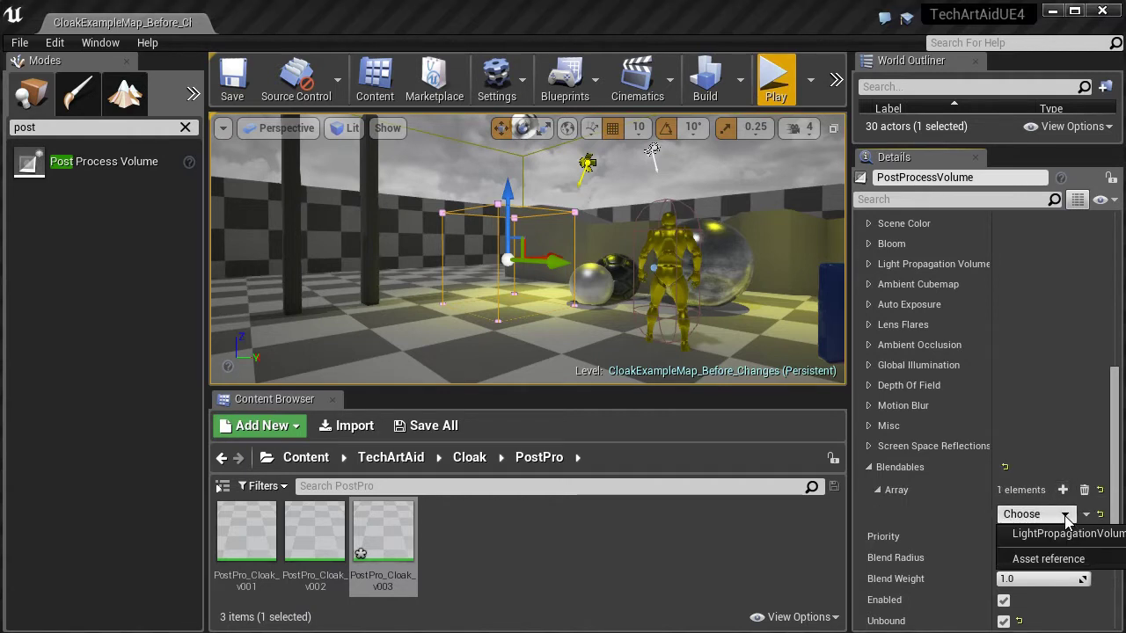
left_click(1048, 561)
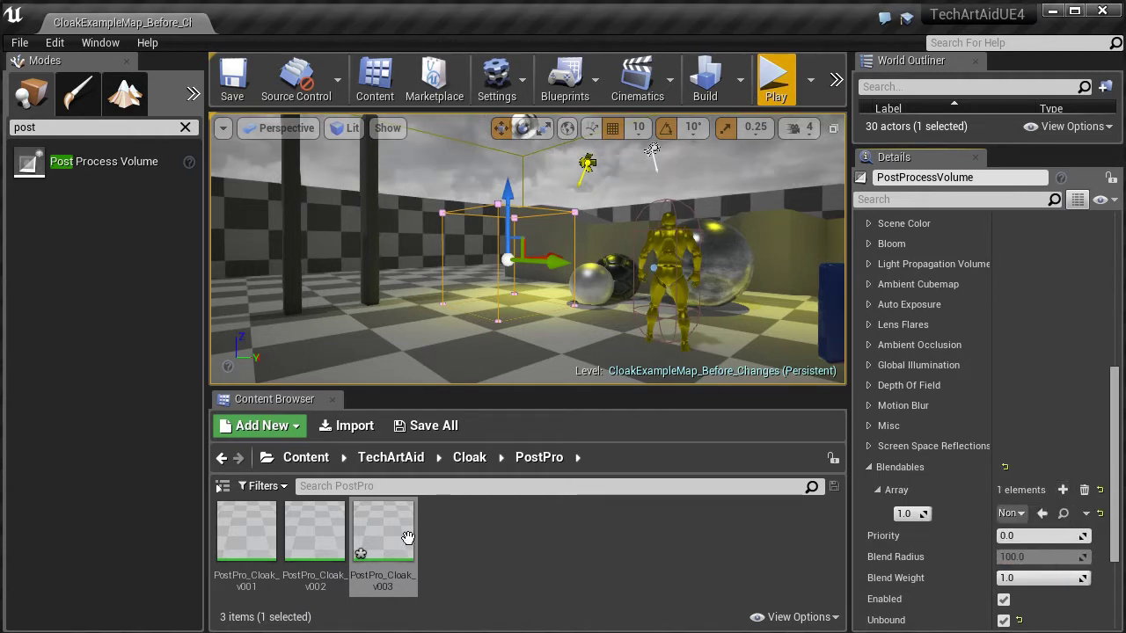
left_click_drag(405, 538, 1036, 519)
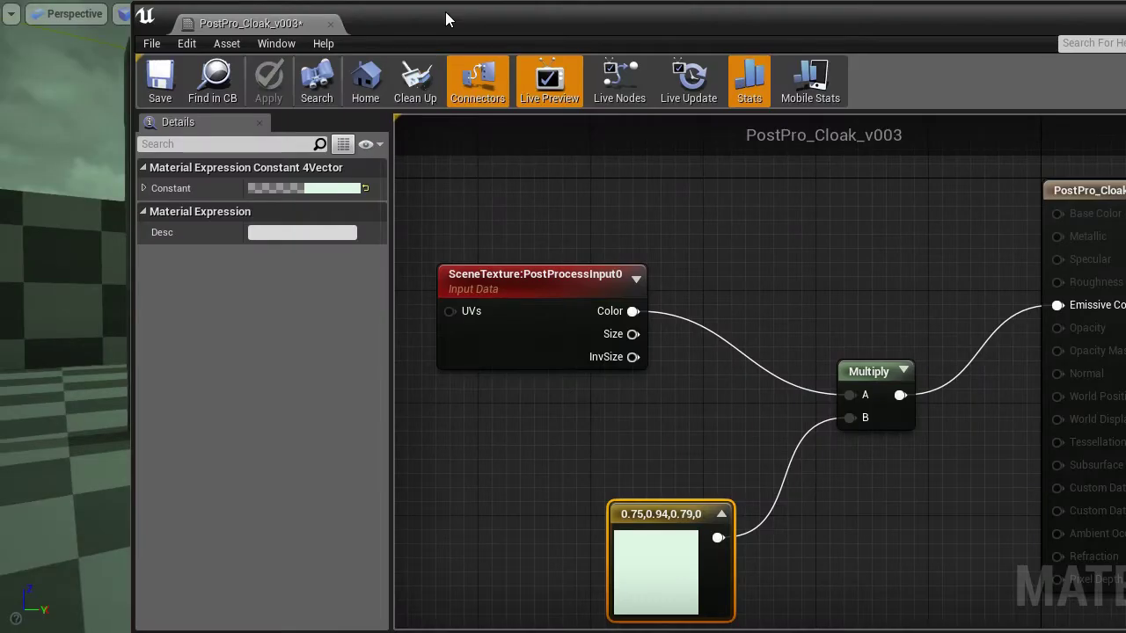
- Delete the pale green constant and Multiply nodes and connect the SceneTexture Color output directly to Emissive Color
mouse_move(445, 12)
left_mouse_down()
mouse_move(880, 4)
mouse_move(1009, 13)
mouse_move(437, 26)
left_mouse_up()
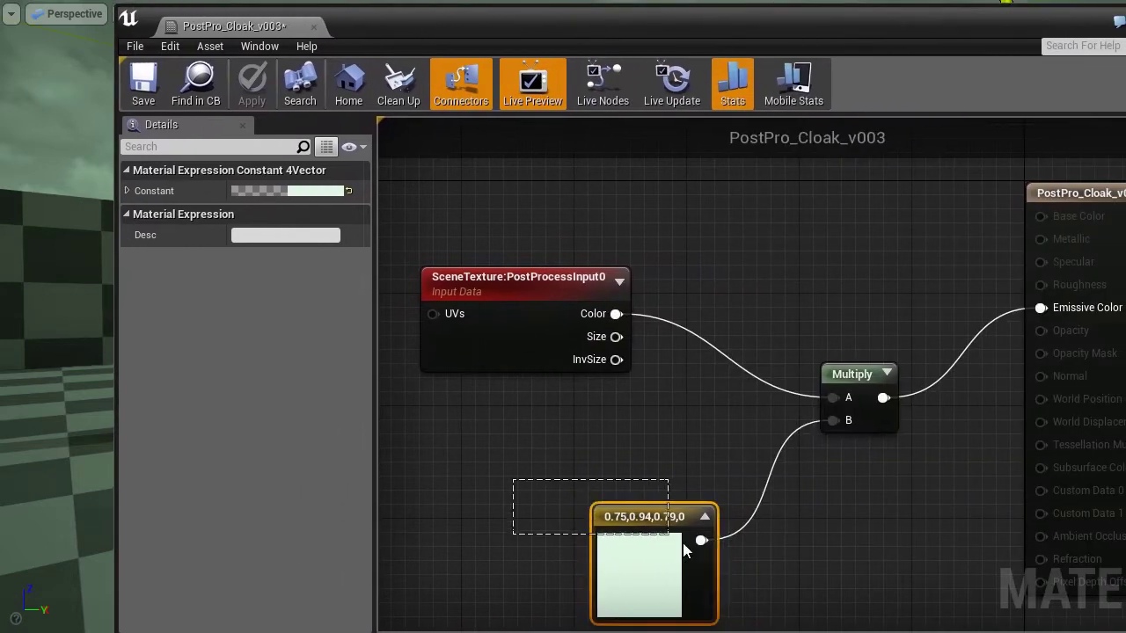
key("Delete")
left_click(874, 387)
key("Delete")
left_click_drag(534, 294, 1043, 308)
left_click_drag(698, 292, 768, 291)
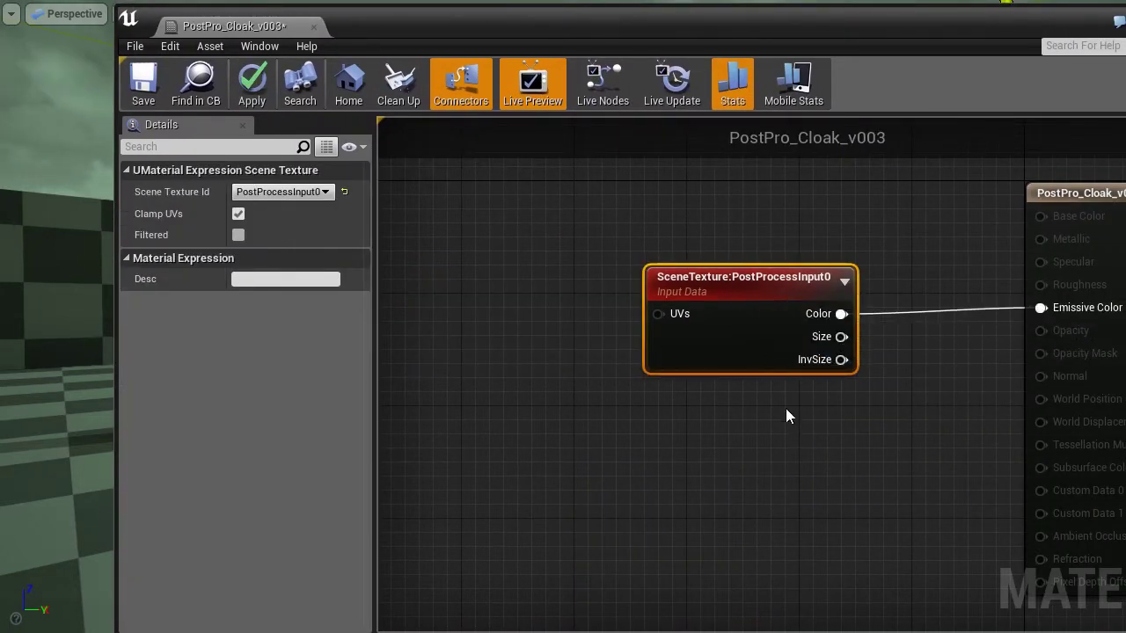
right_click_drag(671, 425, 782, 395)
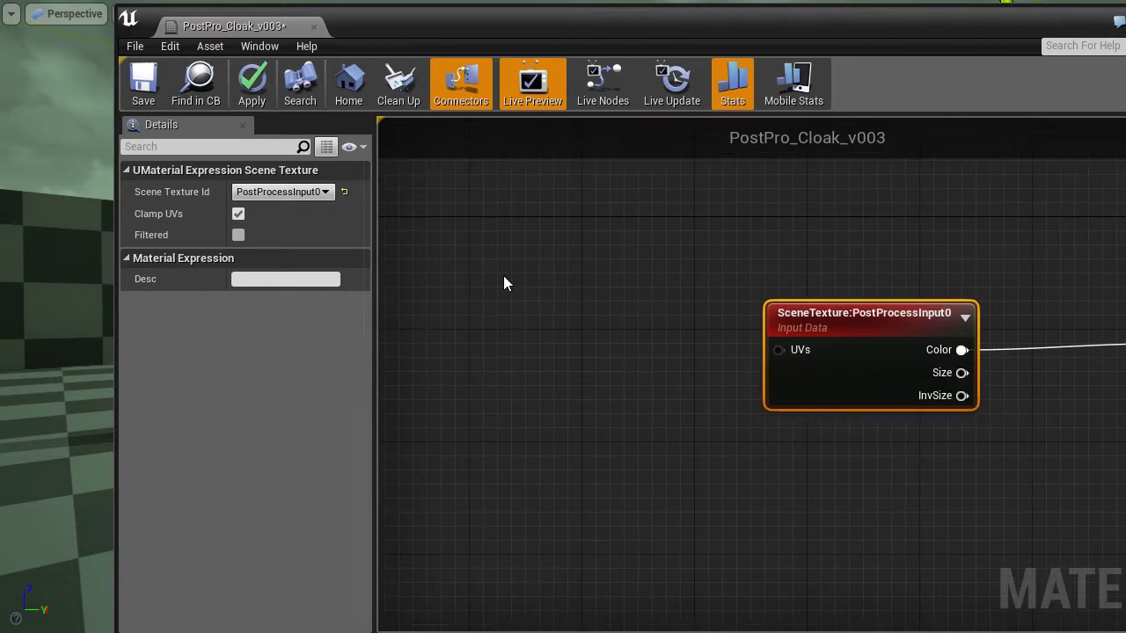
right_click_drag(504, 277, 587, 256)
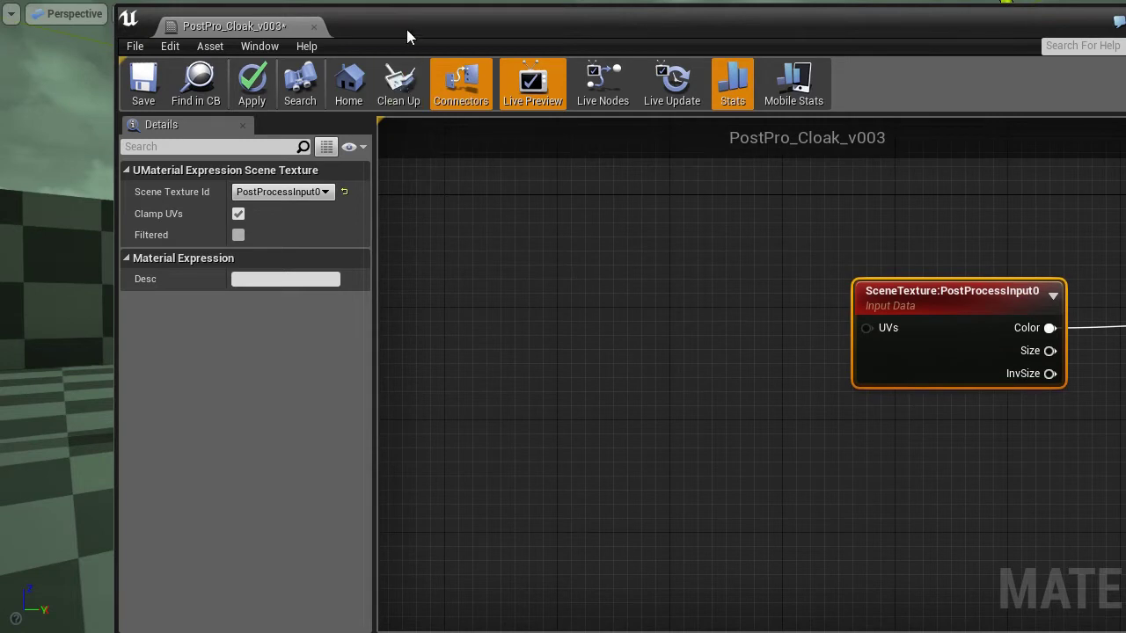
left_click_drag(403, 25, 623, 45)
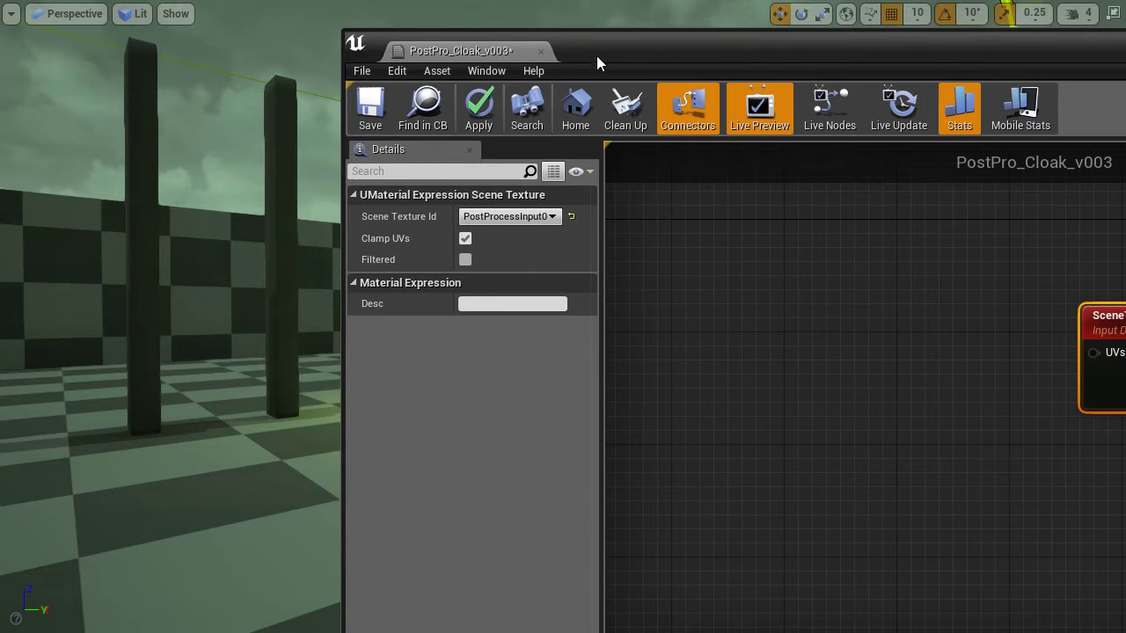
left_click_drag(600, 56, 975, 38)
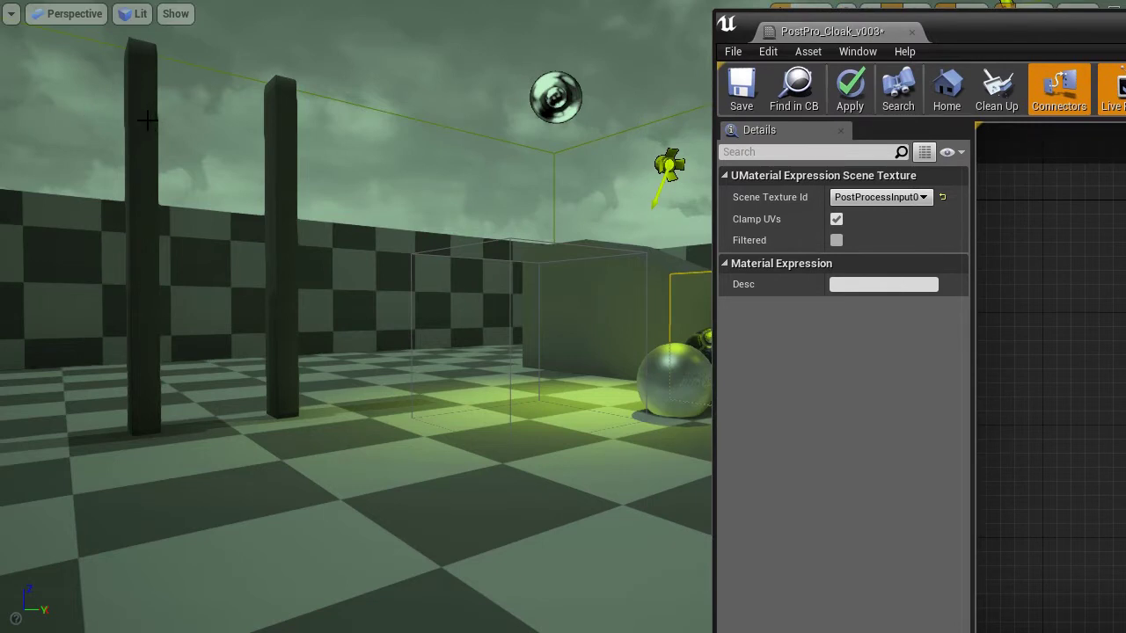
left_click_drag(969, 23, 457, 33)
- Add a TextureCoordinate node, connect it to the SceneTexture node's UVs input and apply the material changes
right_click_drag(826, 401, 678, 398)
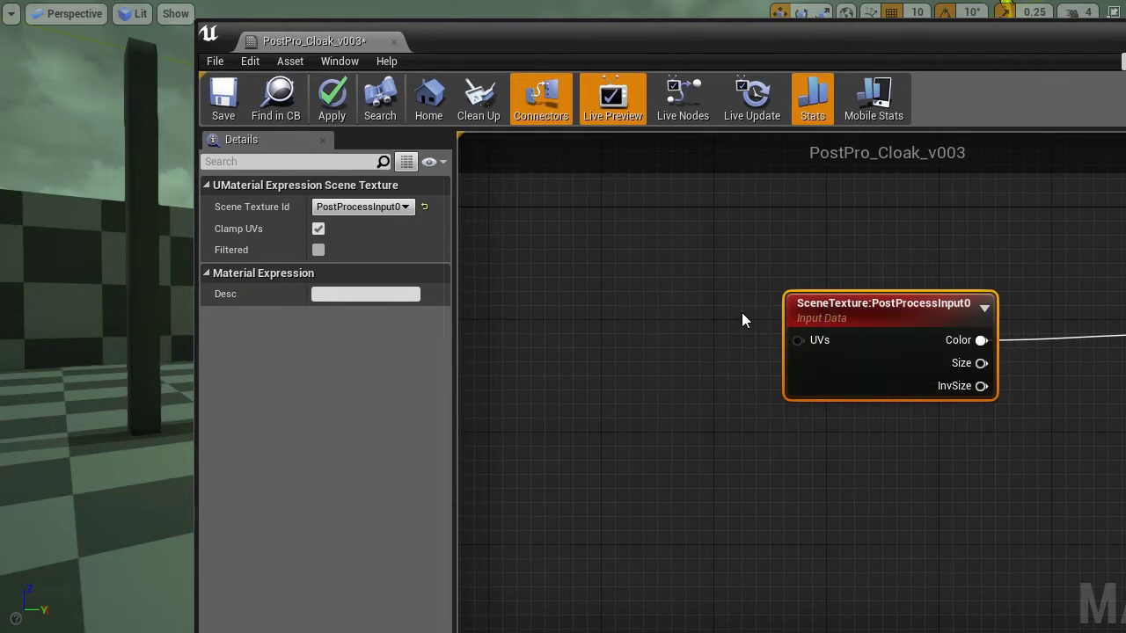
right_click(510, 302)
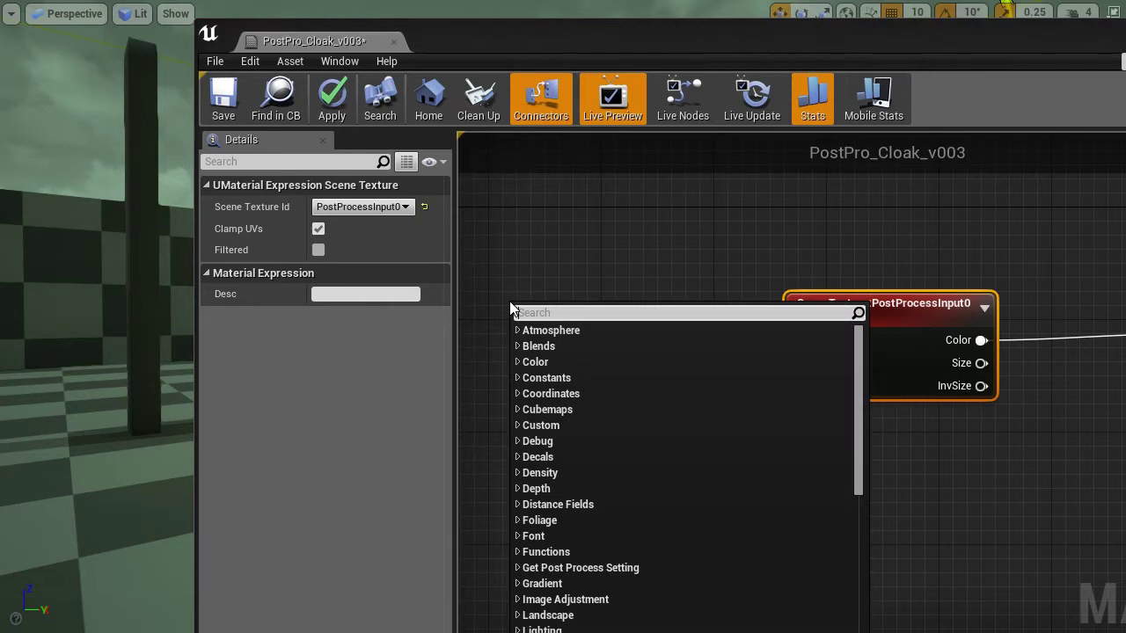
type("textue")
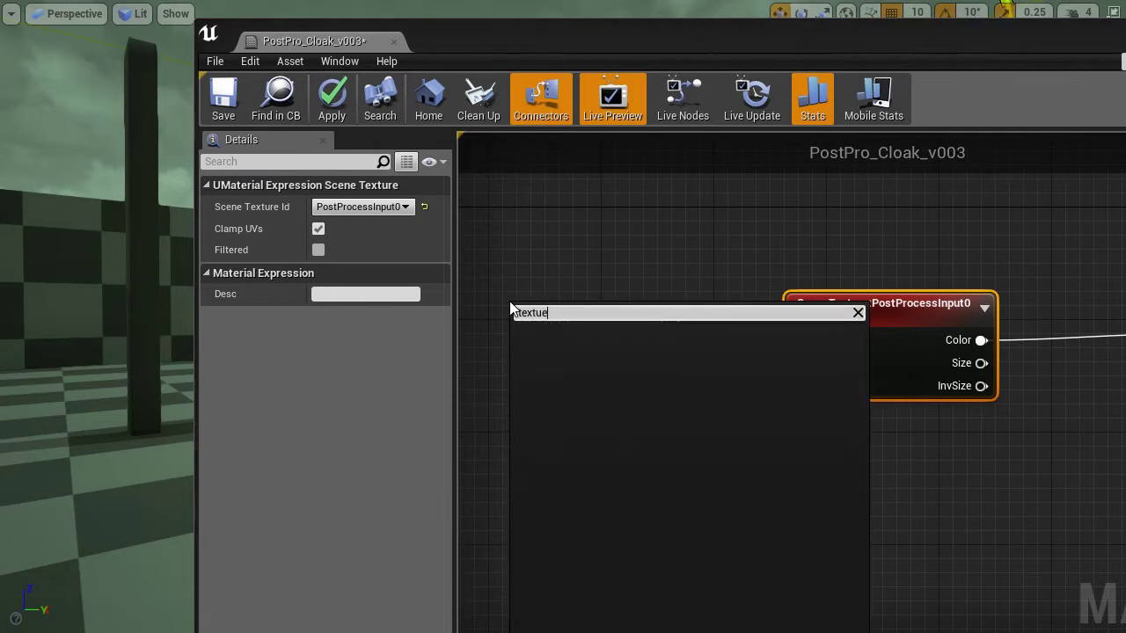
key("BackSpace")
type("re co")
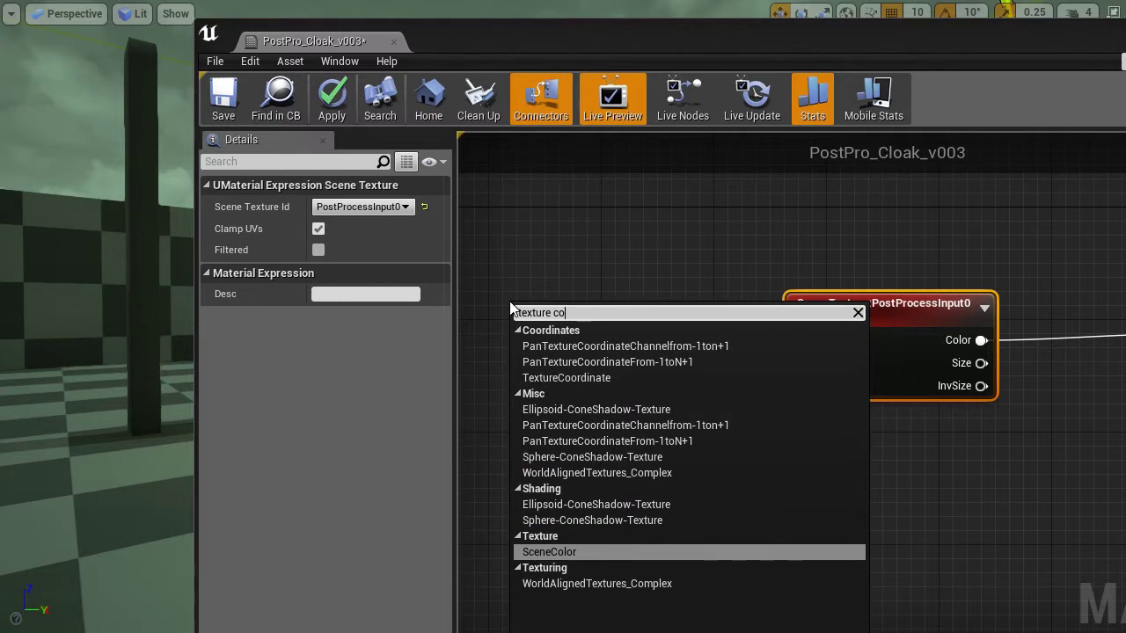
left_click(586, 378)
left_click_drag(595, 338, 798, 340)
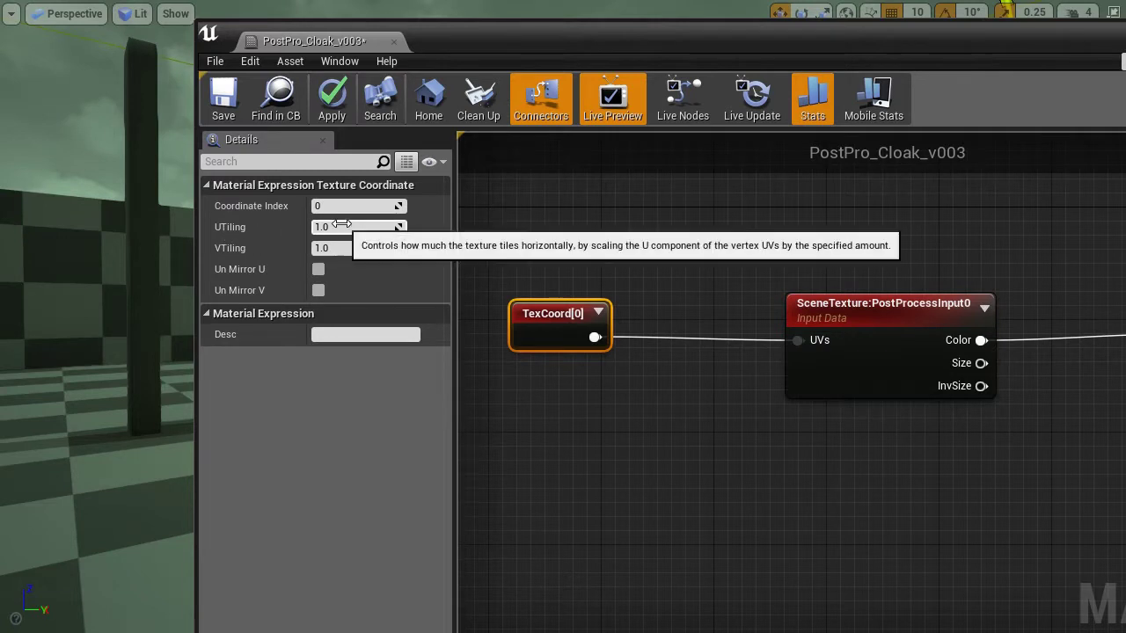
left_click(336, 113)
- Set the TexCoord node's UTiling and VTiling to 0.5 and apply the material changes
left_click_drag(472, 39, 553, 34)
right_click_drag(794, 428, 918, 448)
left_click_drag(727, 344, 616, 334)
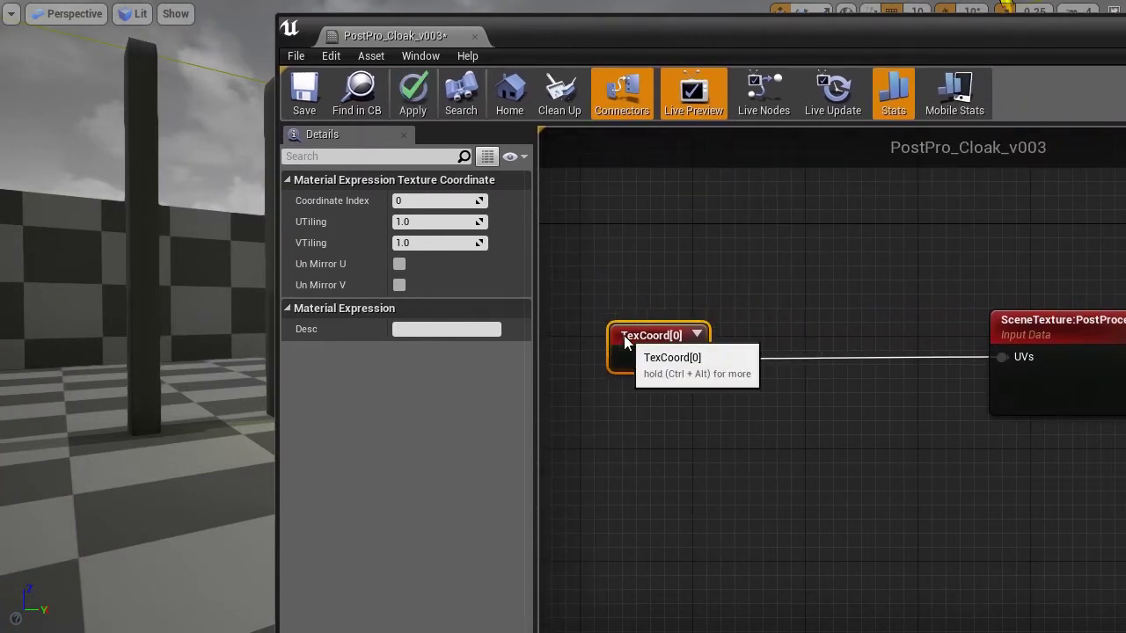
left_click(395, 222)
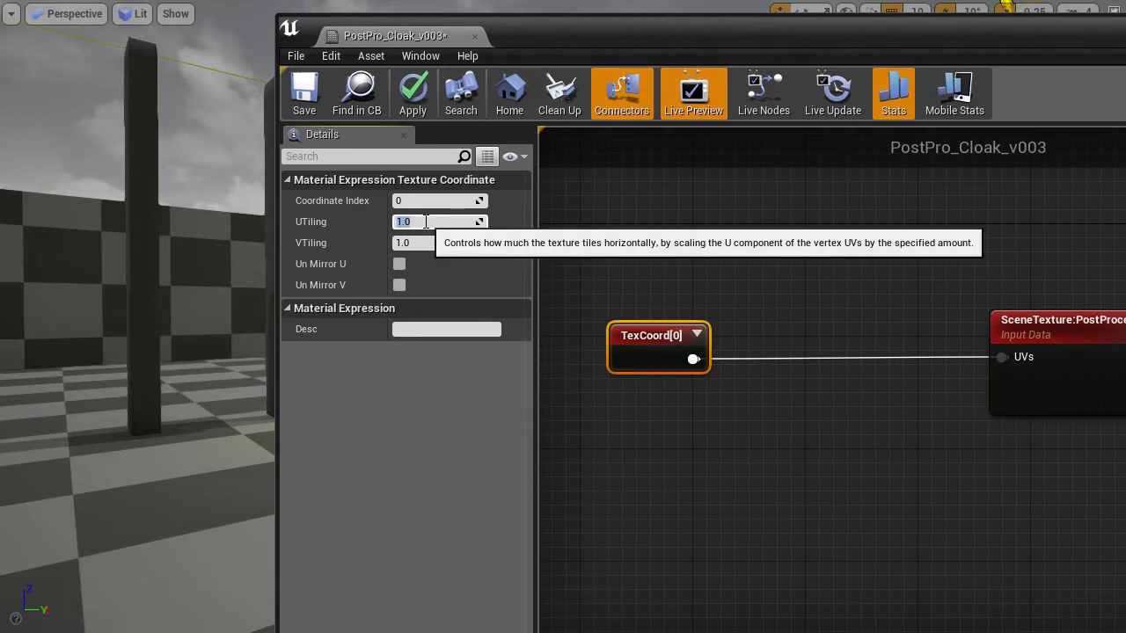
key("Tab")
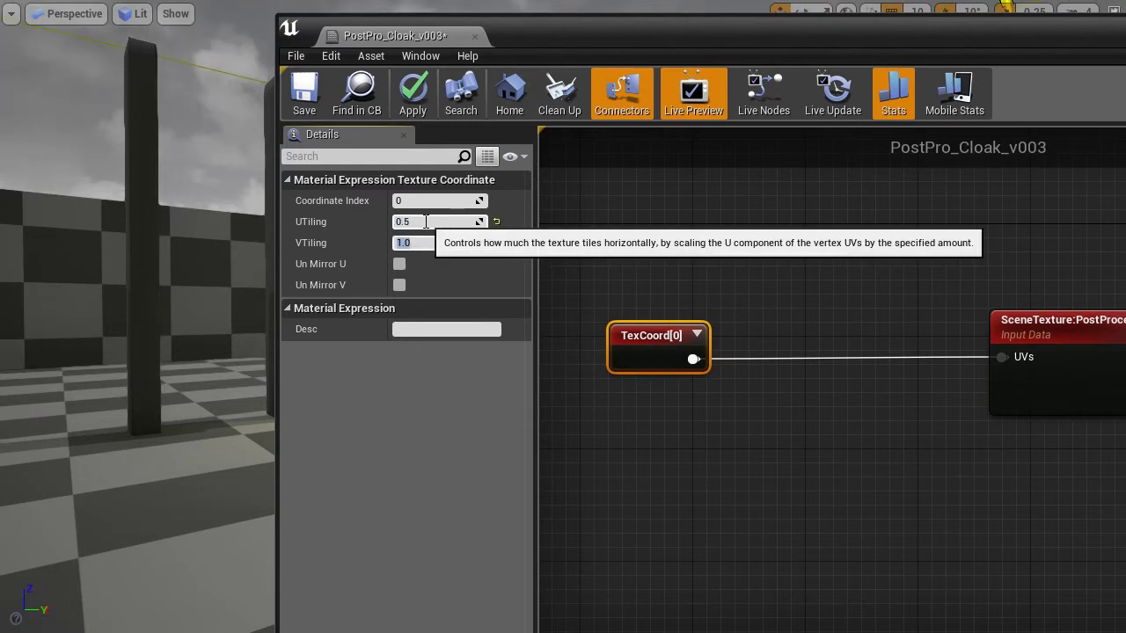
type("0.5")
key("Return")
left_click_drag(548, 48, 807, 45)
left_click(676, 92)
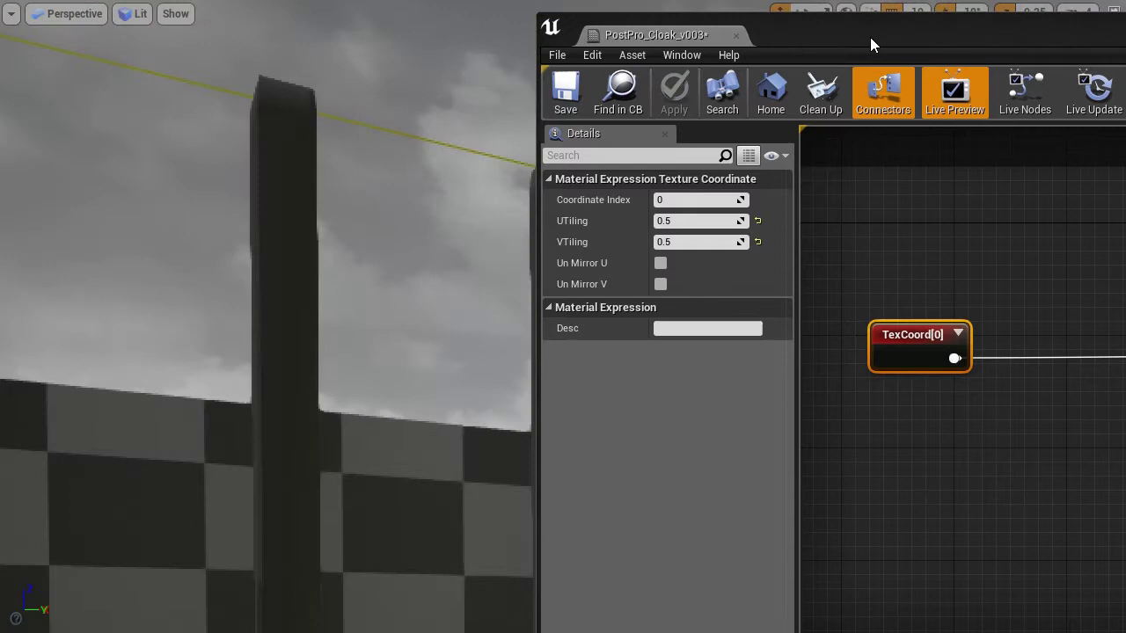
- Play the level, move the character around to examine the rescaled screen image, and eject from the character
left_click_drag(870, 37, 794, 519)
left_click(761, 401)
key("alt+p")
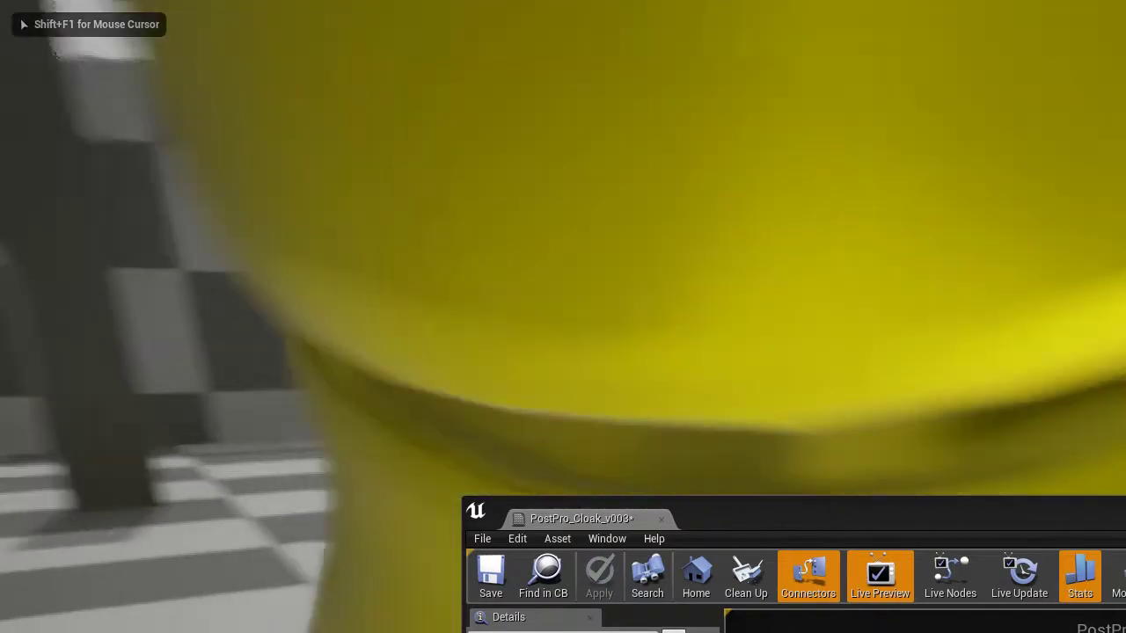
key("w")
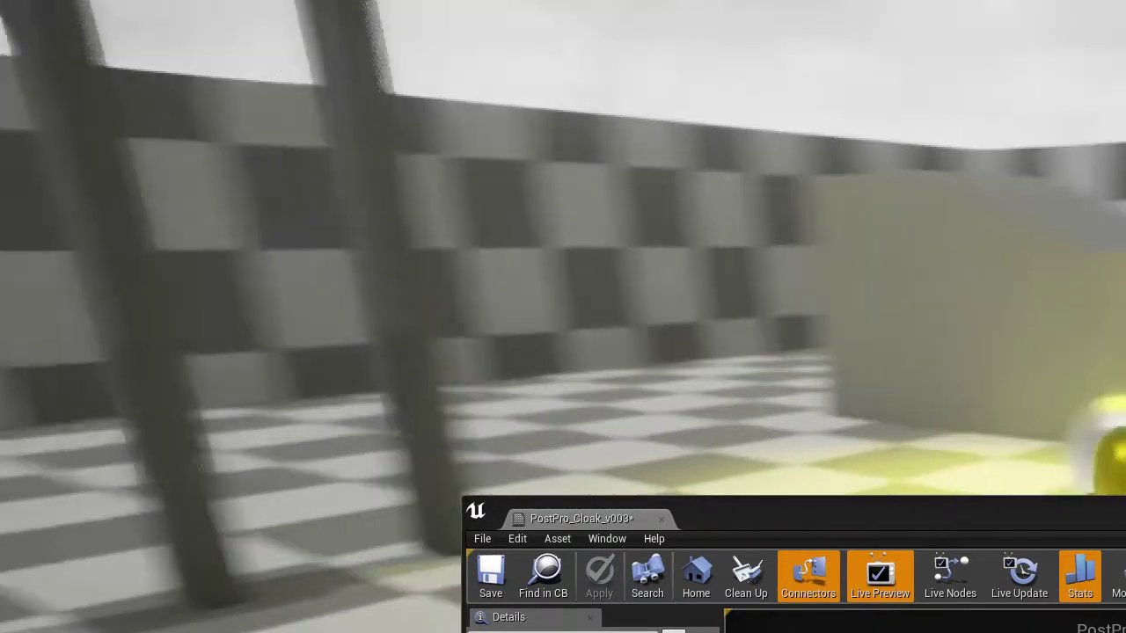
key("d")
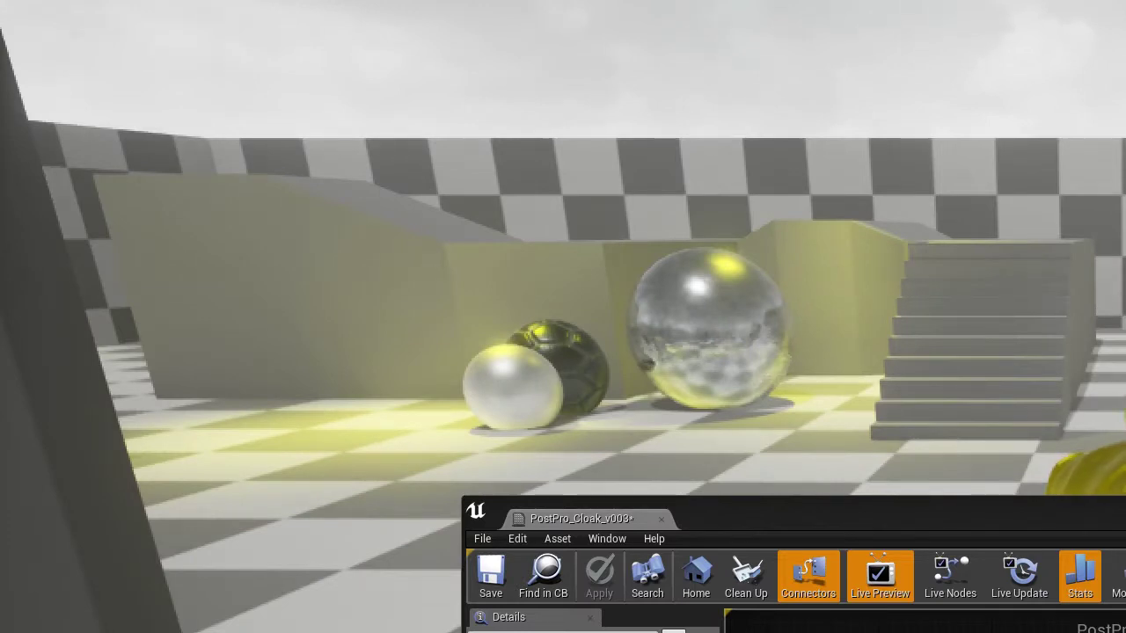
key("F8")
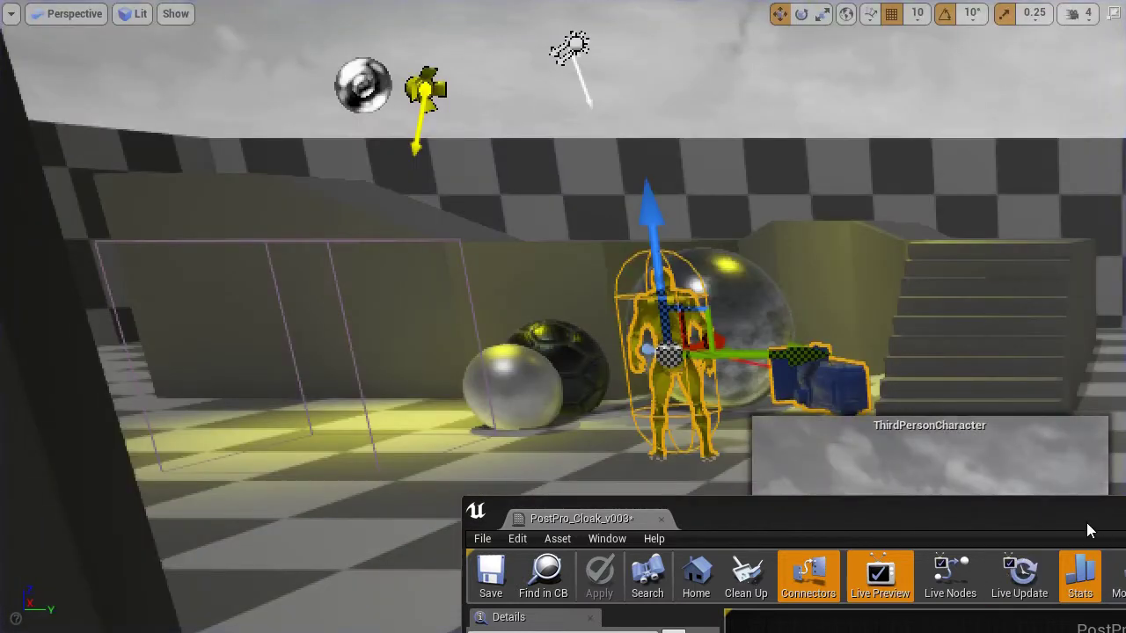
- Set the TexCoord node's UTiling and VTiling back to 1.0 and move the node farther from the SceneTexture node
left_click_drag(1086, 523, 701, 31)
right_click_drag(547, 407, 664, 477)
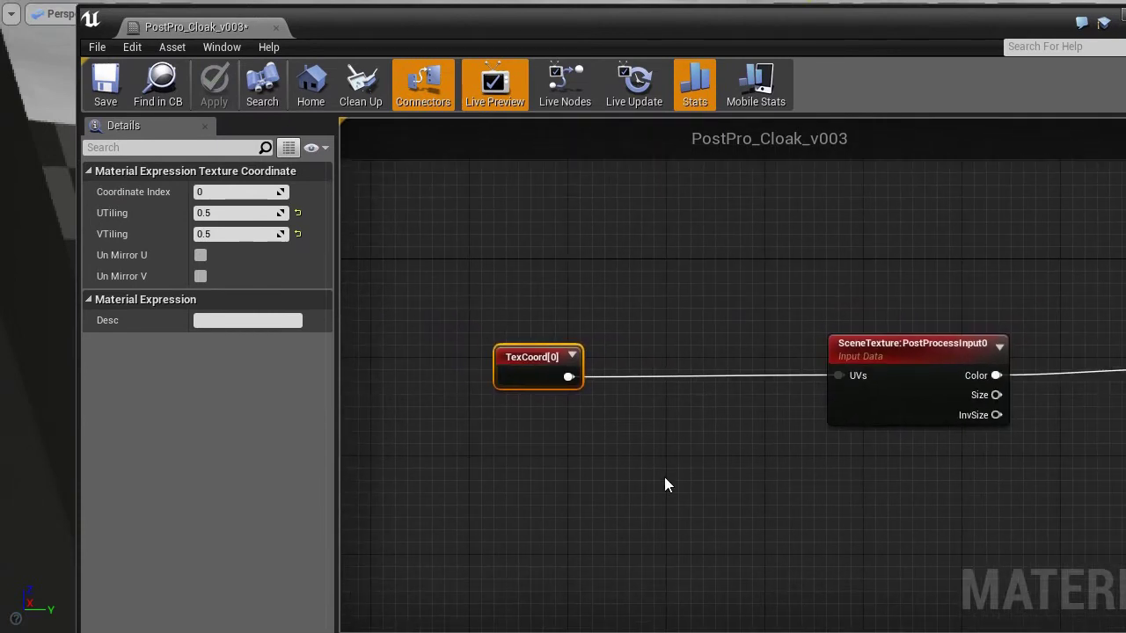
right_click_drag(572, 480, 664, 479)
left_click(222, 213)
type("1")
left_click(217, 233)
key("Return")
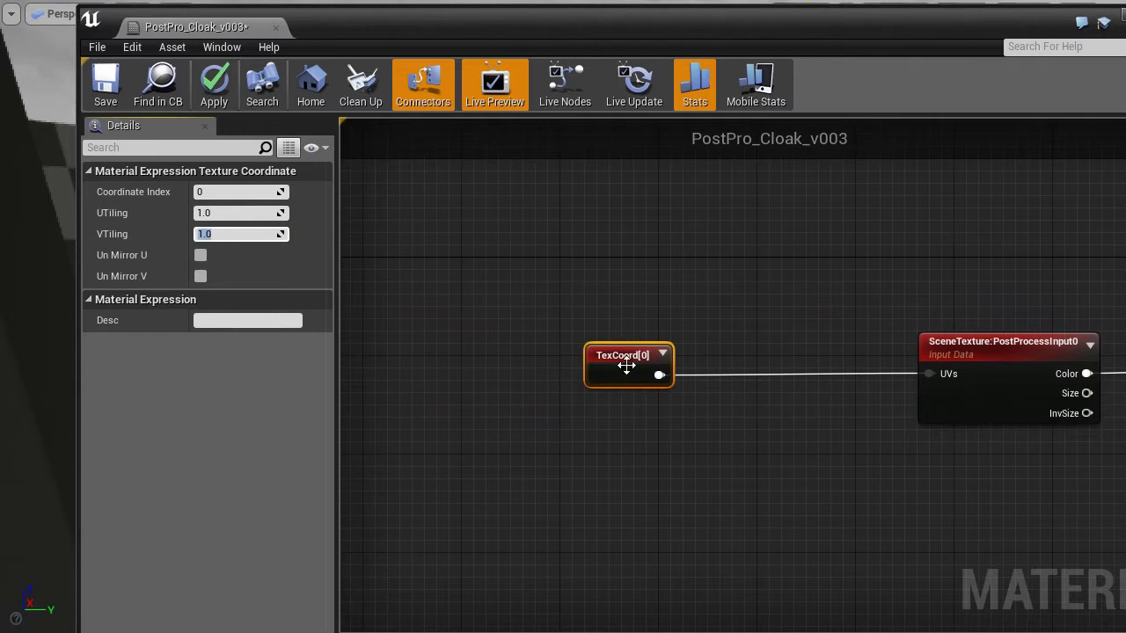
left_click_drag(624, 371, 526, 371)
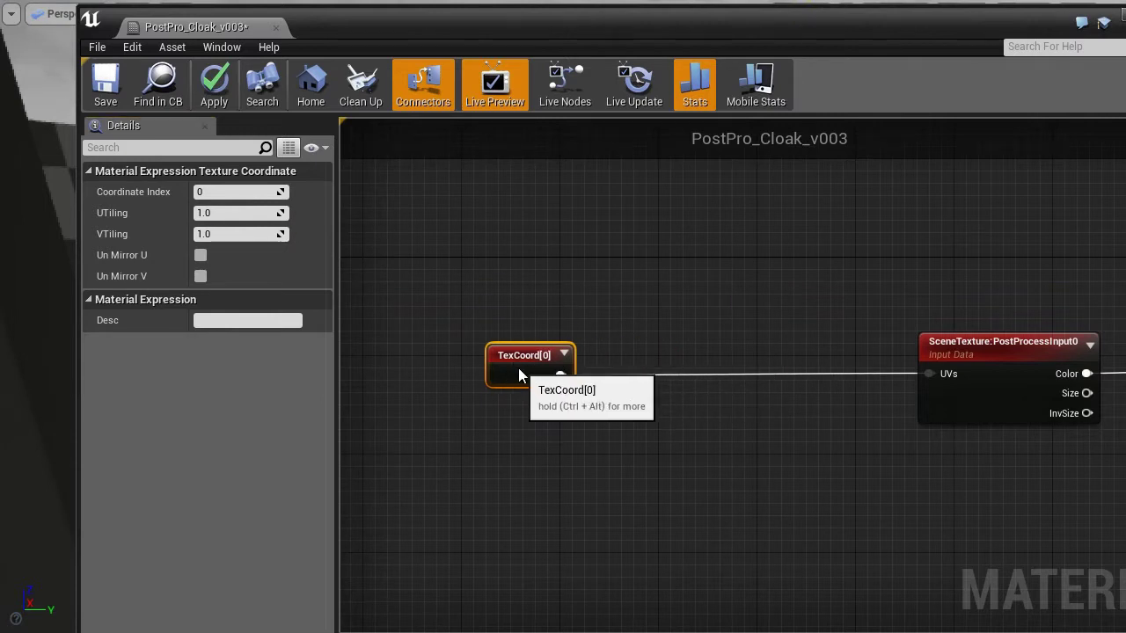
- Add a TextureSampleParameter2D node below the TexCoord node, assign the T_Ground_Moss_N texture and move the node farther from the SceneTexture node
left_click(530, 484)
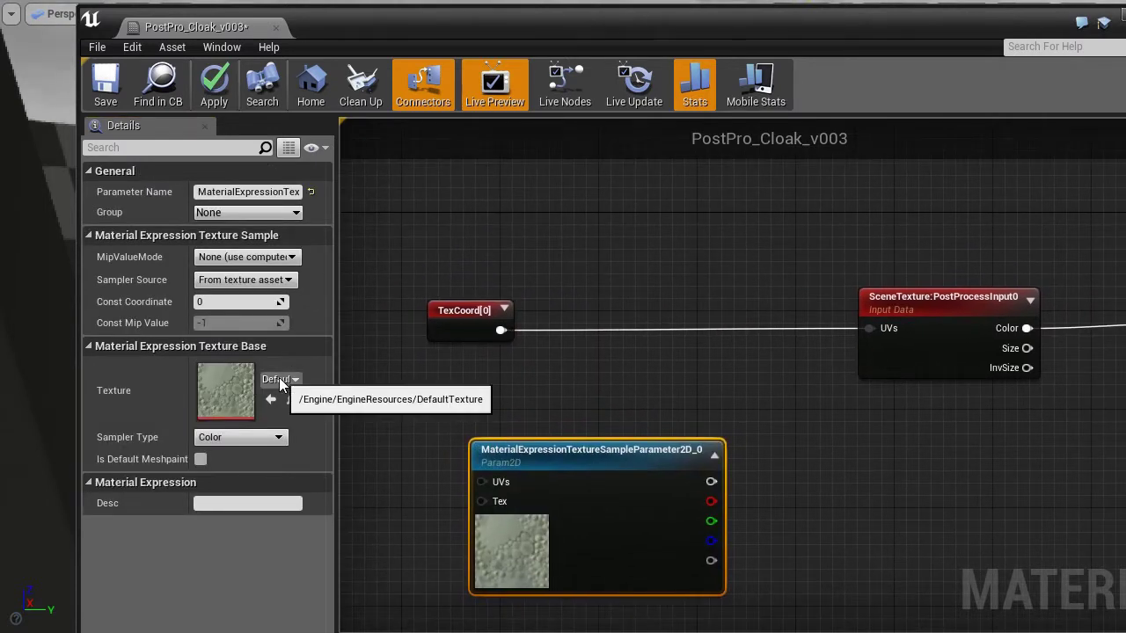
left_click(279, 380)
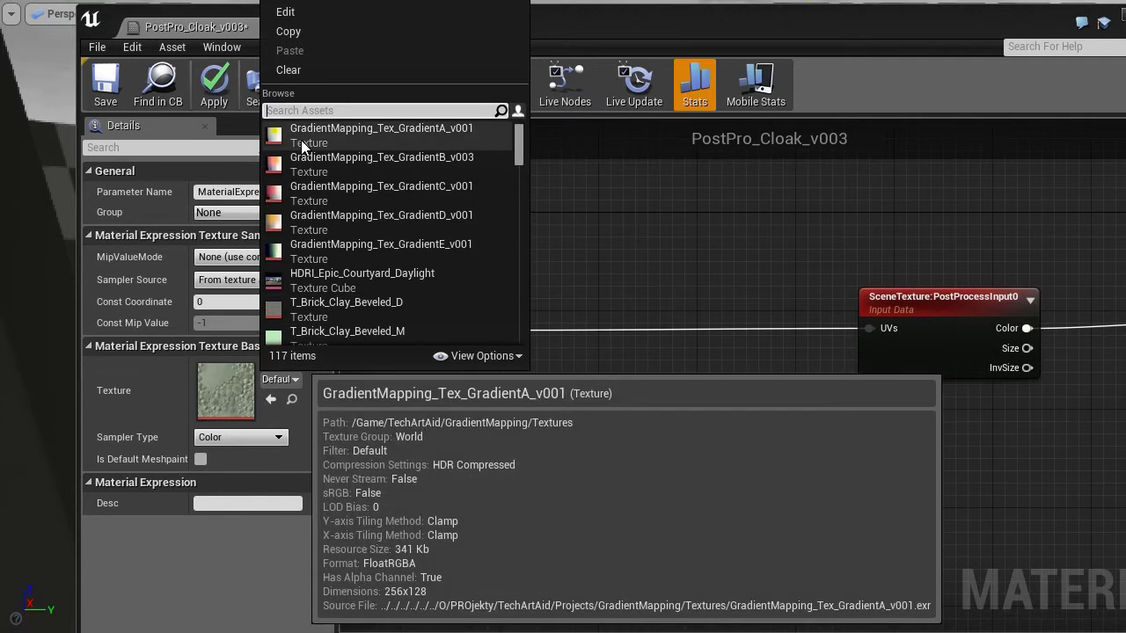
type("moss")
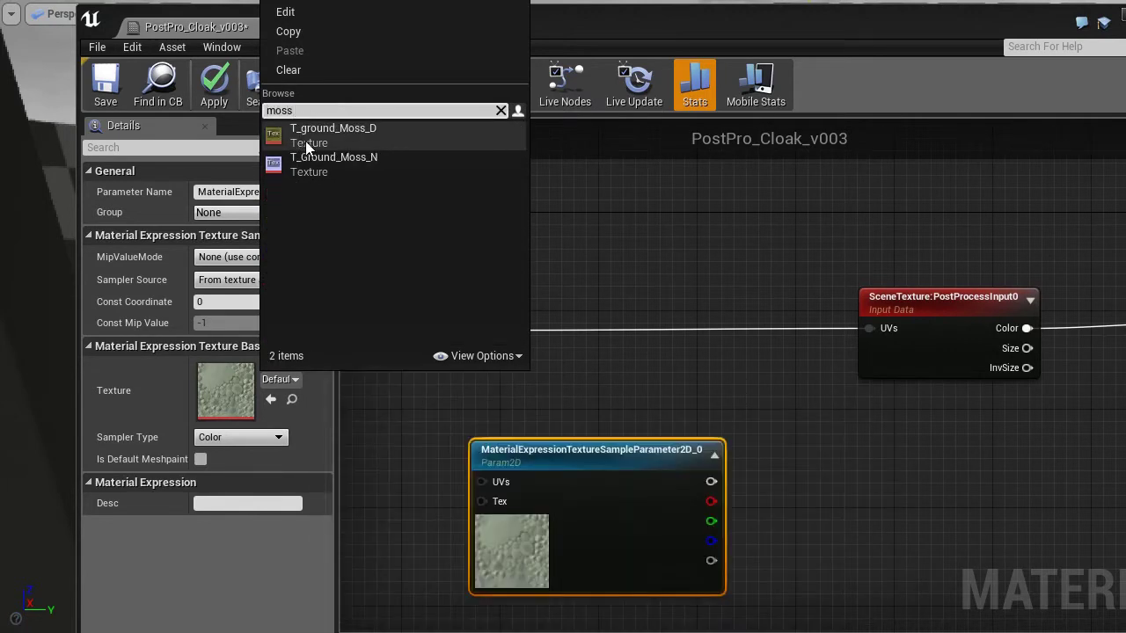
left_click(347, 159)
scroll(785, 495, "up", 1)
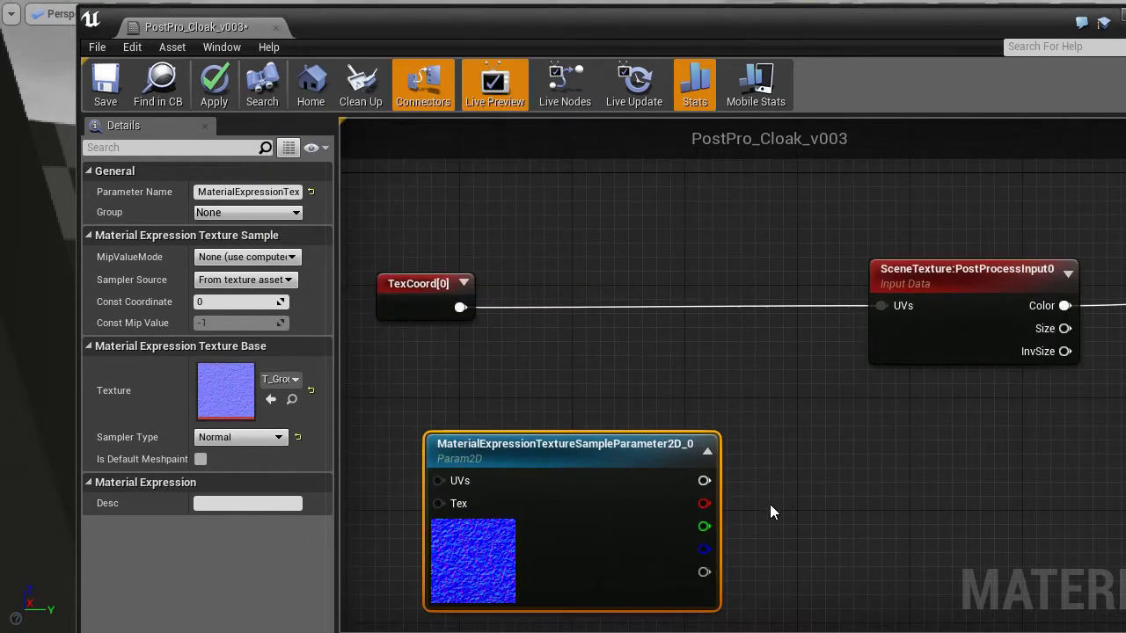
right_click_drag(715, 435, 870, 390)
left_click_drag(730, 415, 512, 424)
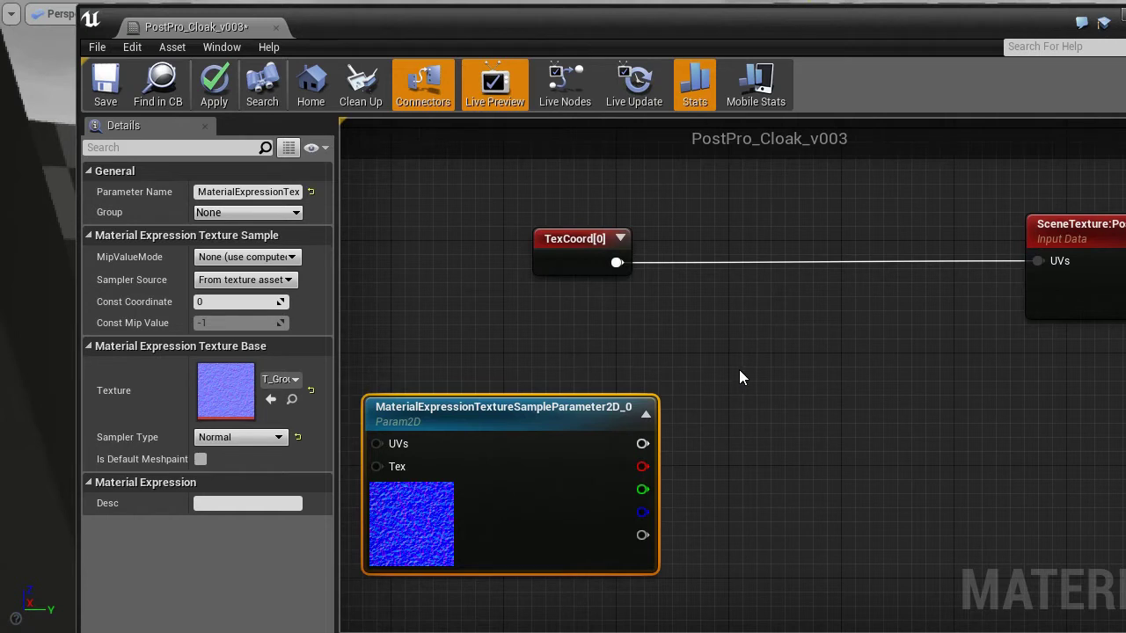
right_click(730, 394)
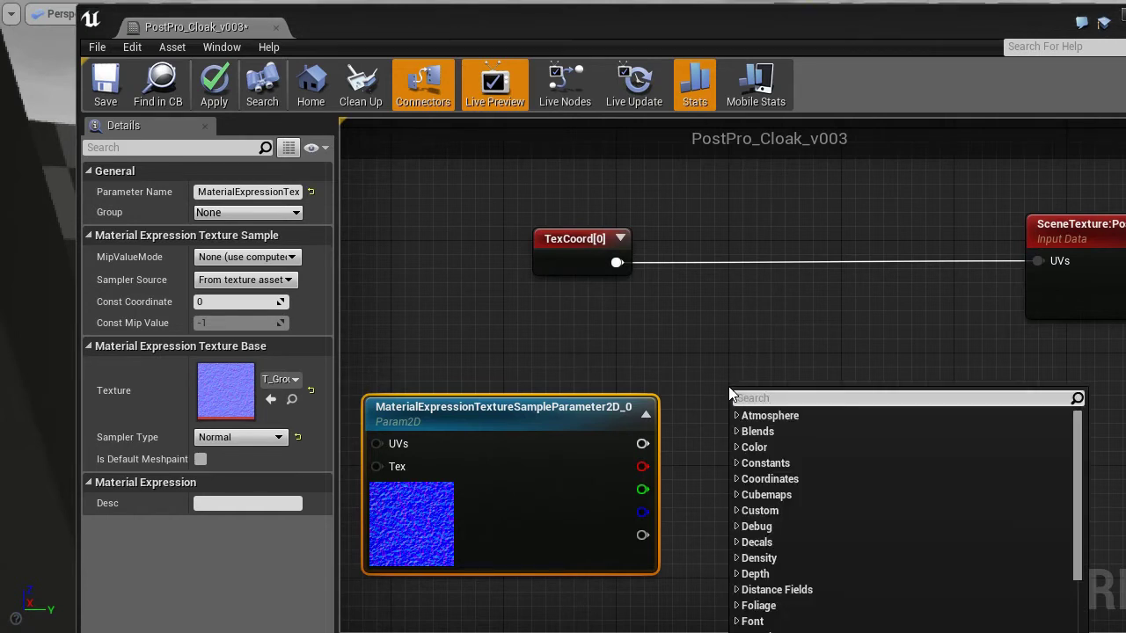
type("comp")
key("Escape")
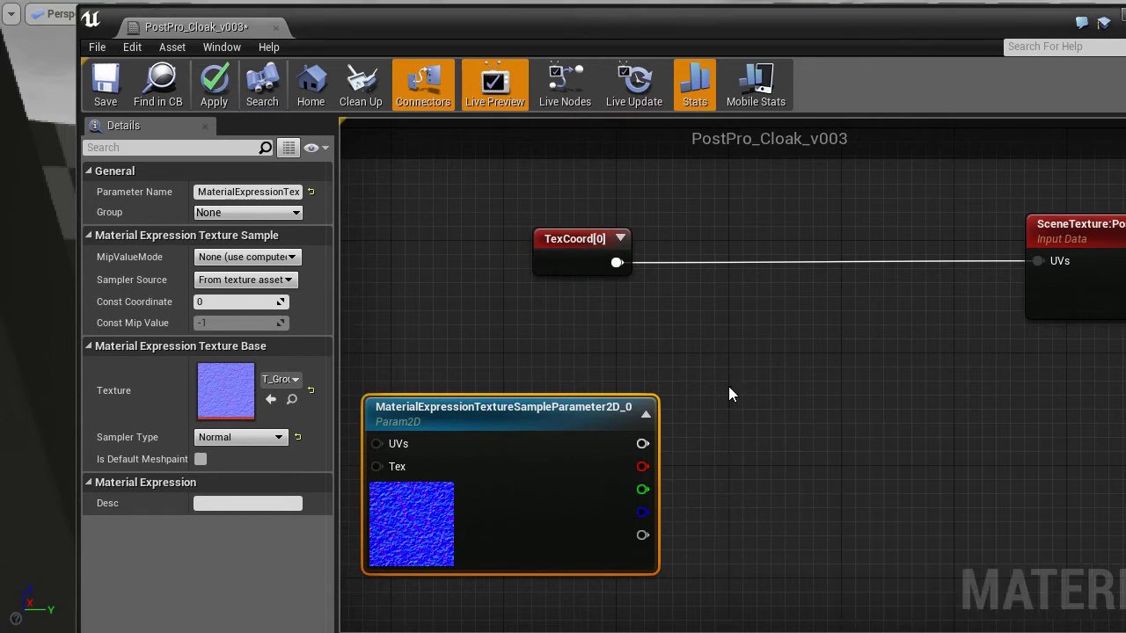
- Connect the texture parameter's RGB output directly to the material's Emissive Color, apply the changes and uncover the level viewport to examine the result
scroll(728, 394, "down", 4)
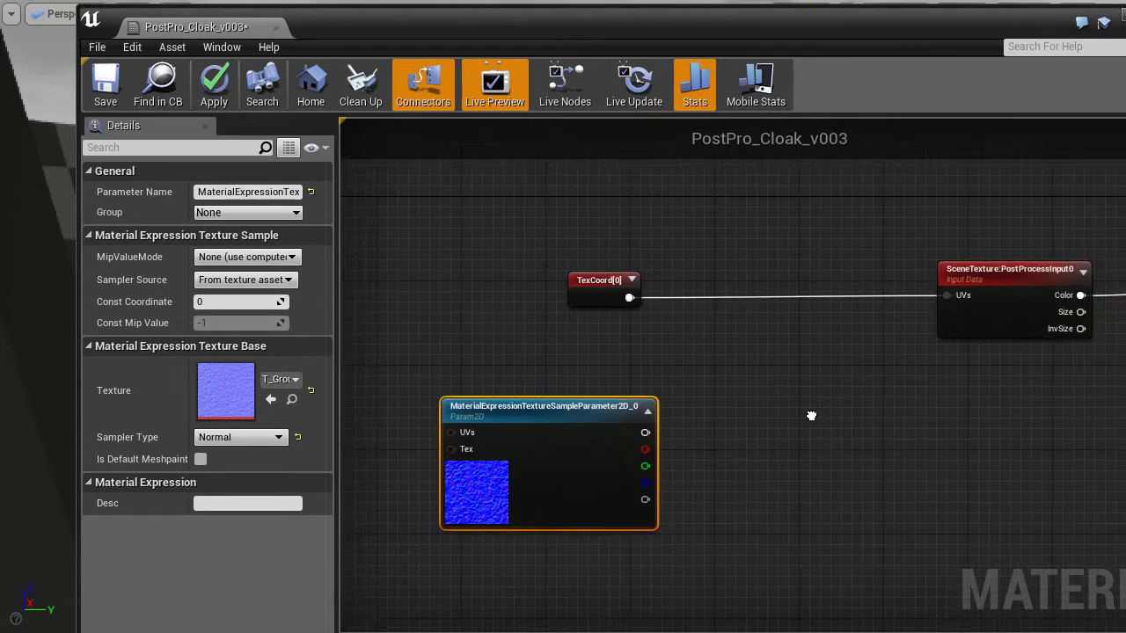
scroll(744, 427, "up", 1)
left_click(888, 295)
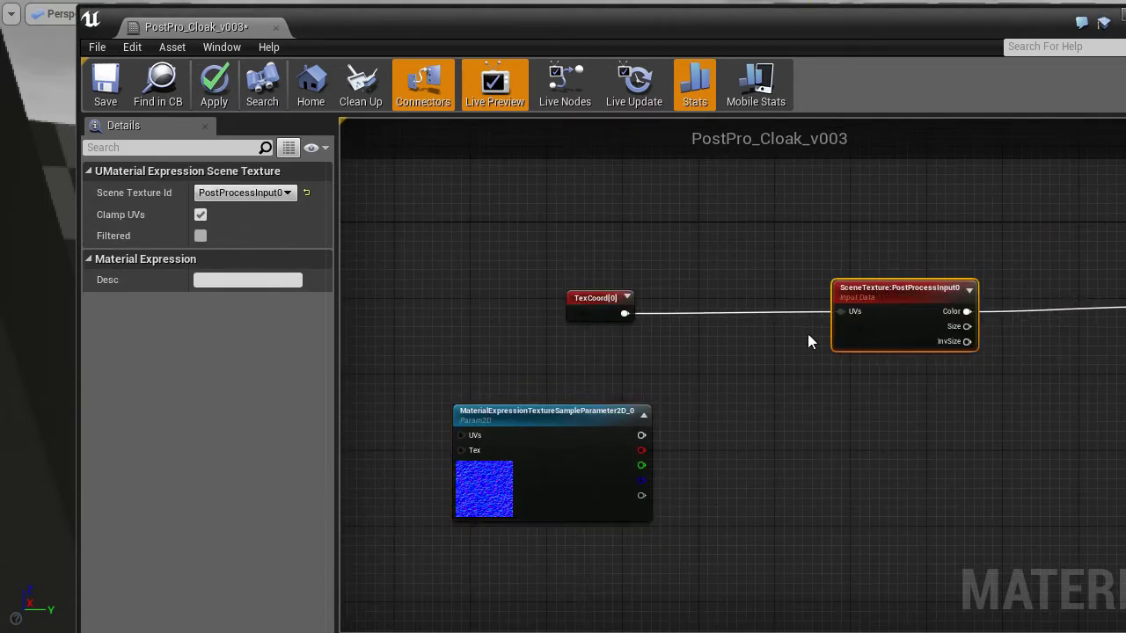
left_click_drag(640, 435, 1124, 313)
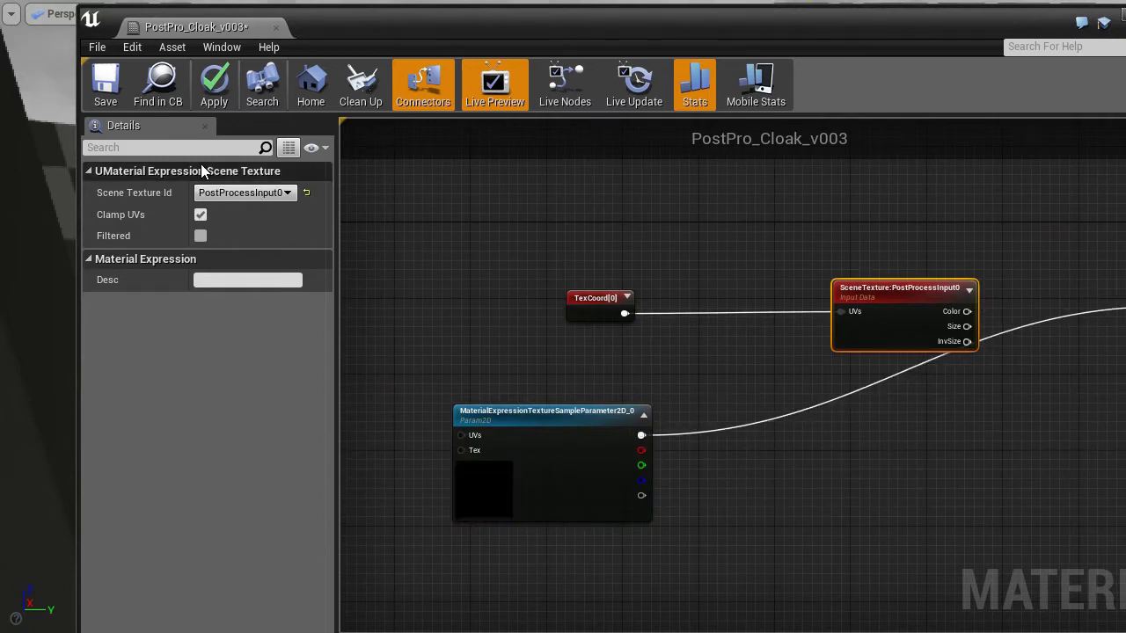
left_click(214, 83)
left_click_drag(345, 31, 911, 80)
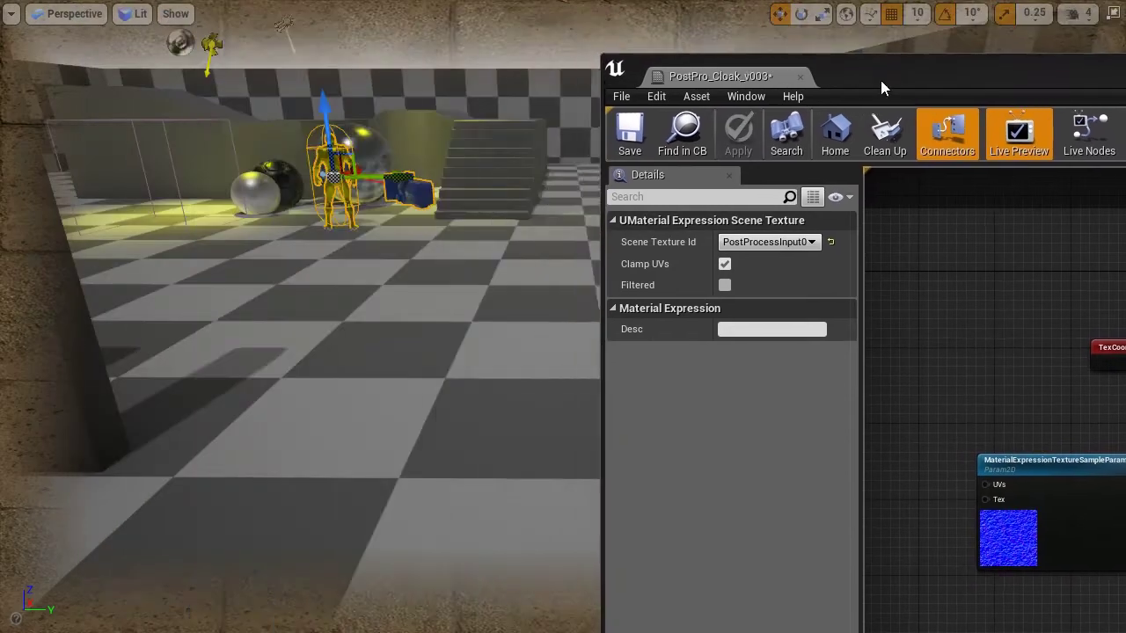
left_click_drag(1082, 72, 875, 32)
- Add an R G ComponentMask after the texture parameter, connect its output to the material's Emissive Color and apply the changes
scroll(1084, 487, "up", 2)
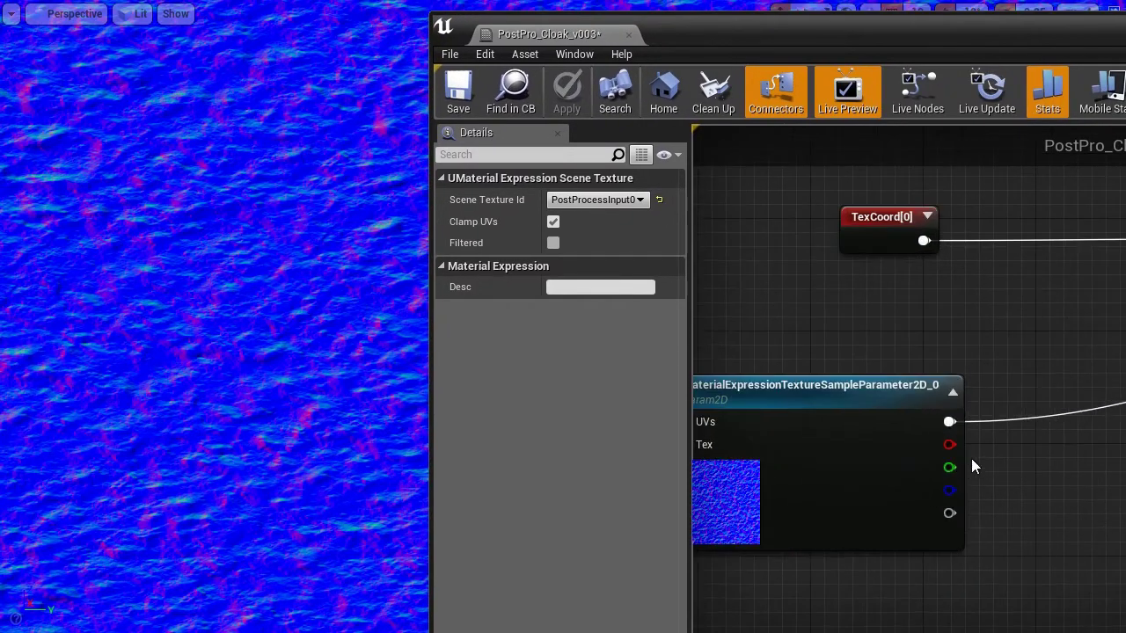
right_click(1040, 385)
type("compo")
key("Return")
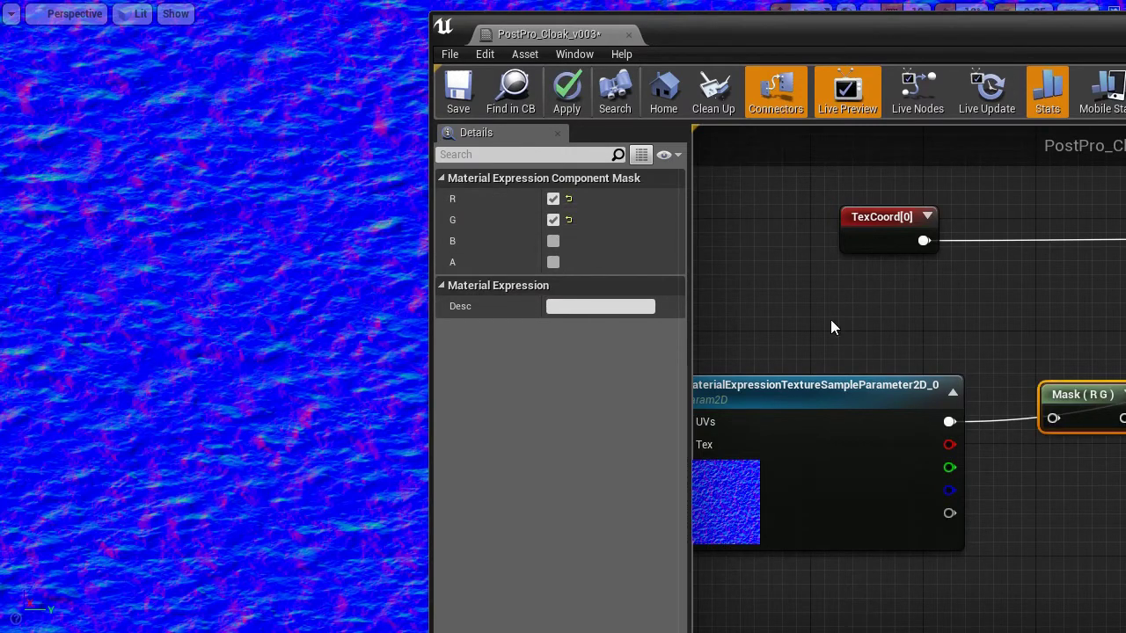
right_click_drag(1056, 420, 780, 473)
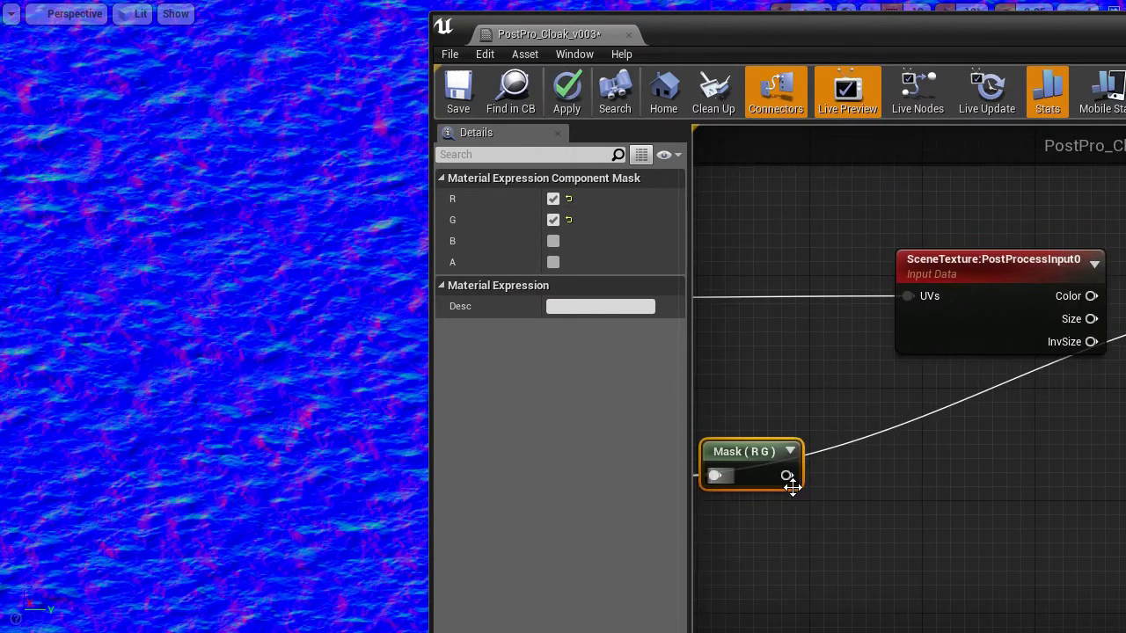
left_click_drag(789, 482, 786, 477)
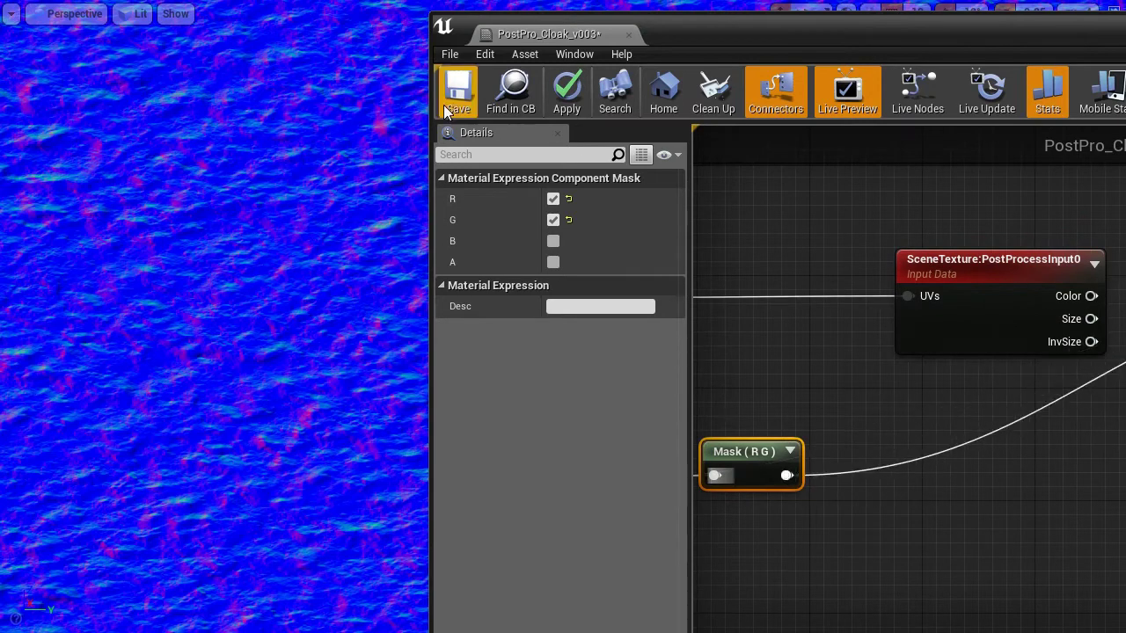
left_click(567, 94)
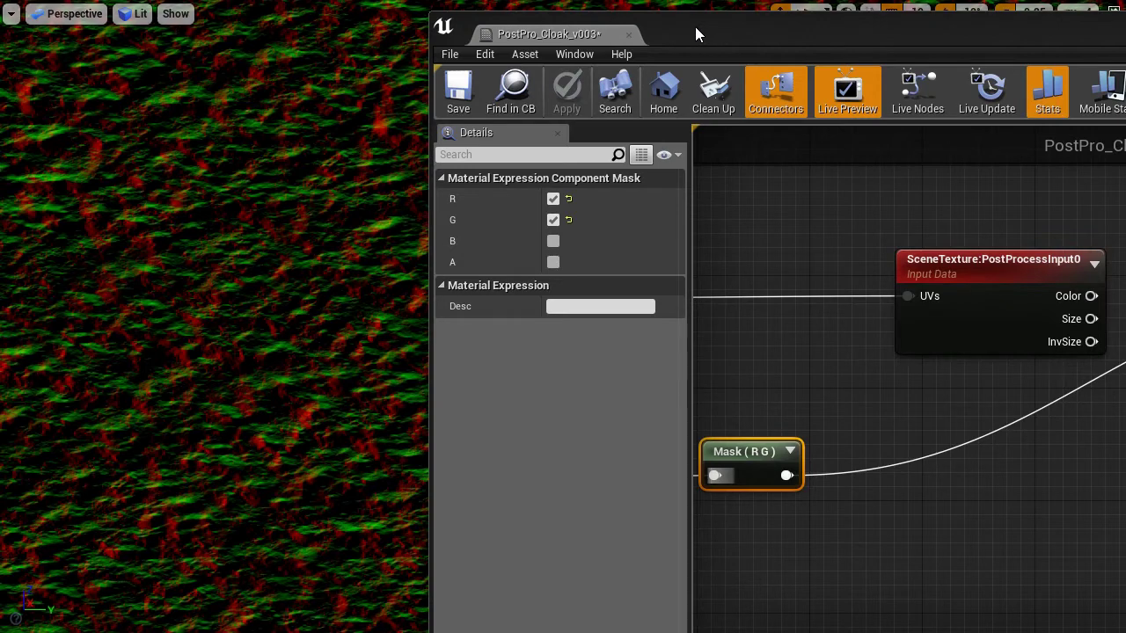
left_click_drag(695, 33, 676, 17)
- Rearrange the TexCoord and SceneTexture nodes to free space above the mask node
right_click_drag(890, 521, 1060, 532)
scroll(1060, 506, "down", 1)
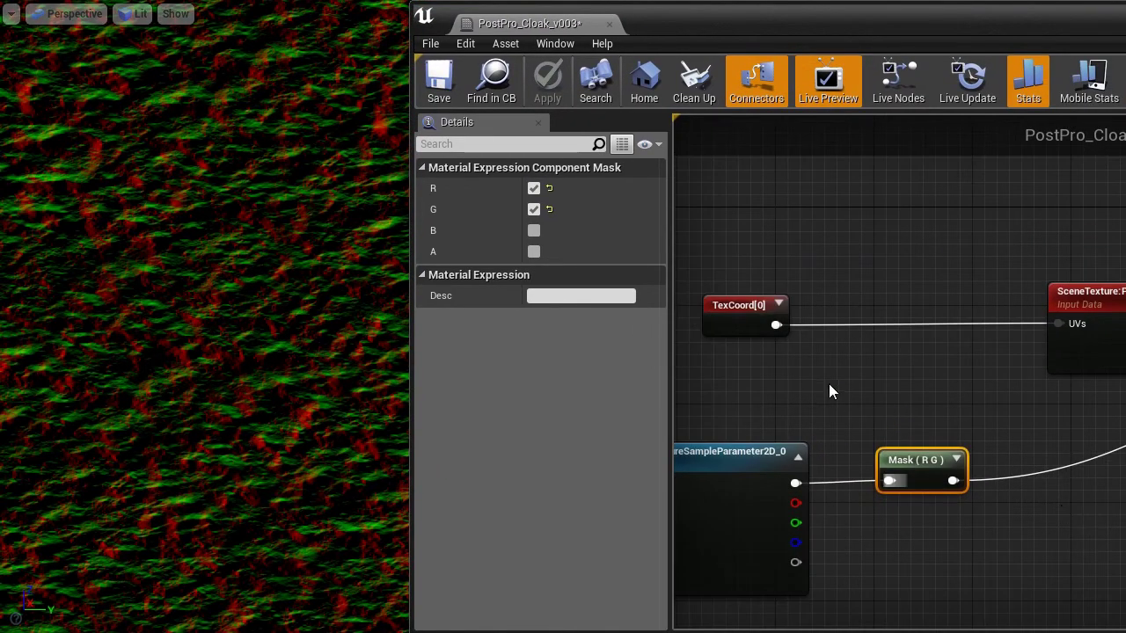
left_click_drag(746, 310, 790, 214)
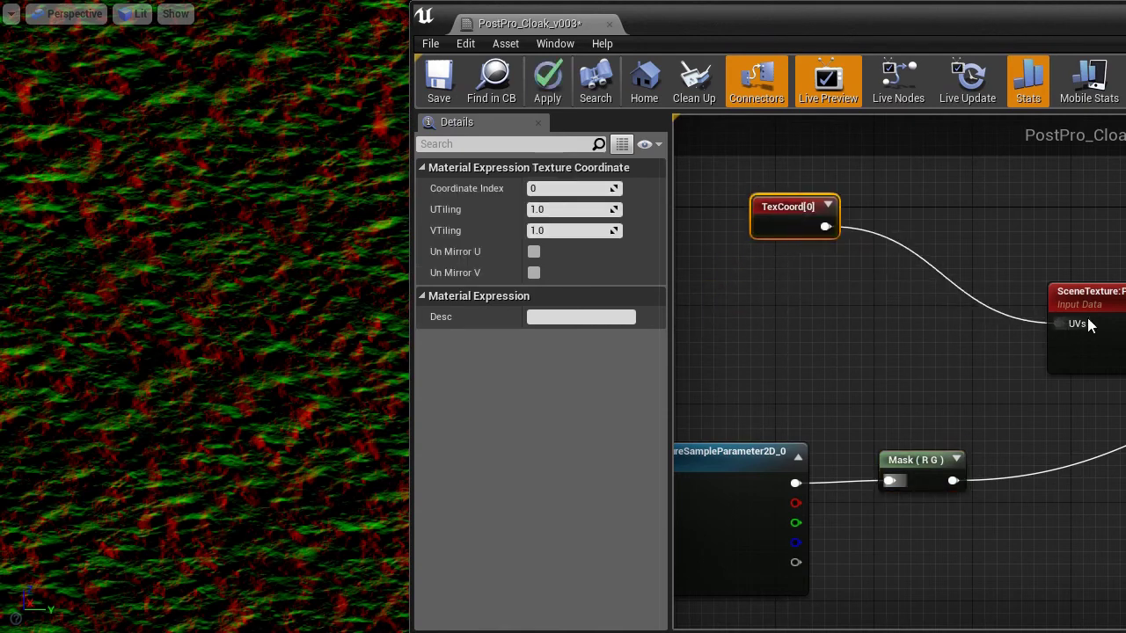
left_click_drag(1099, 314, 1032, 320)
right_click_drag(1125, 524, 1006, 561)
right_click_drag(739, 264, 795, 284)
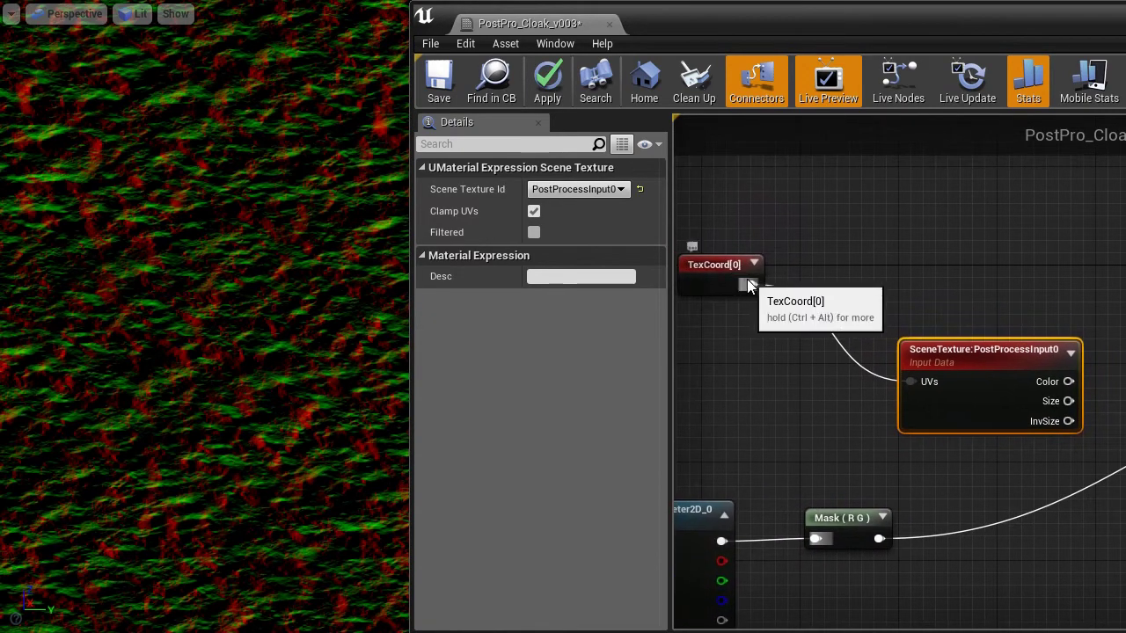
- Connect the TexCoord output directly to the material's Emissive Color, apply the changes and uncover the viewport to examine the UV colors
left_click_drag(749, 285, 1125, 341)
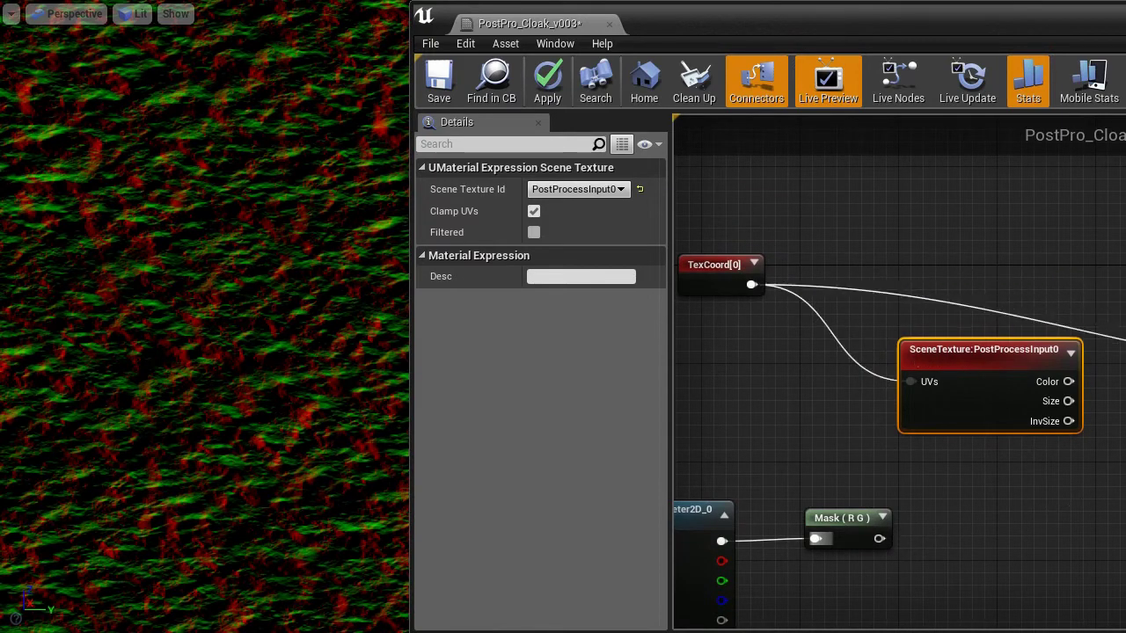
left_click(552, 81)
left_click_drag(671, 22, 991, 47)
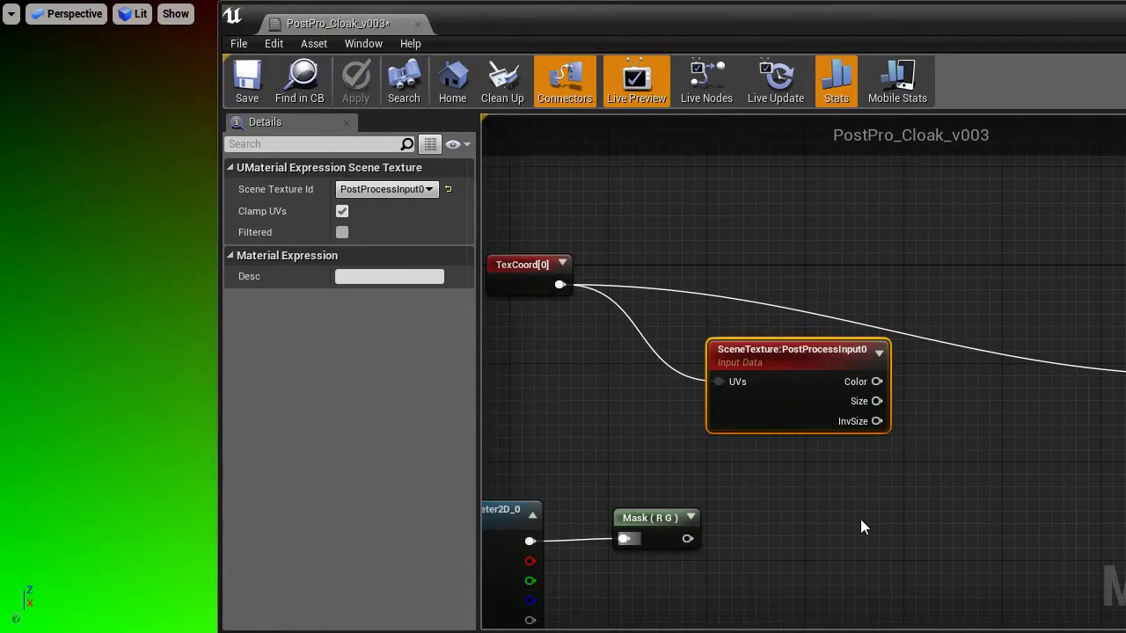
- Move the SceneTexture node above the TexCoord connection and create an Add node below it
right_click_drag(862, 519, 963, 521)
left_click_drag(864, 359, 940, 184)
right_click(857, 409)
type("a")
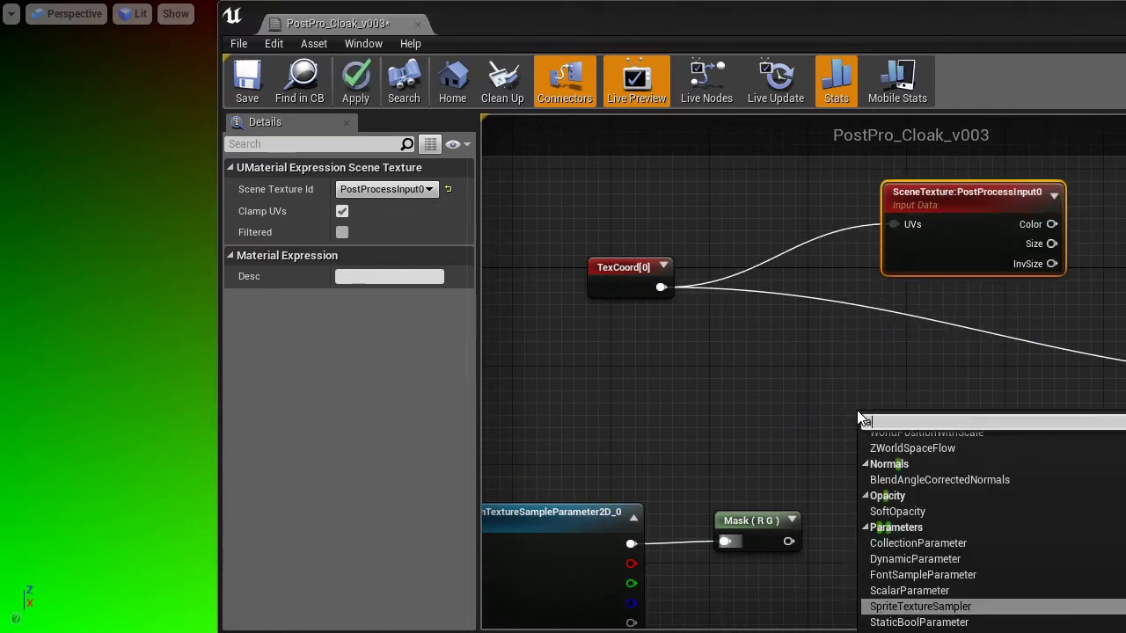
type("dd")
left_click(894, 496)
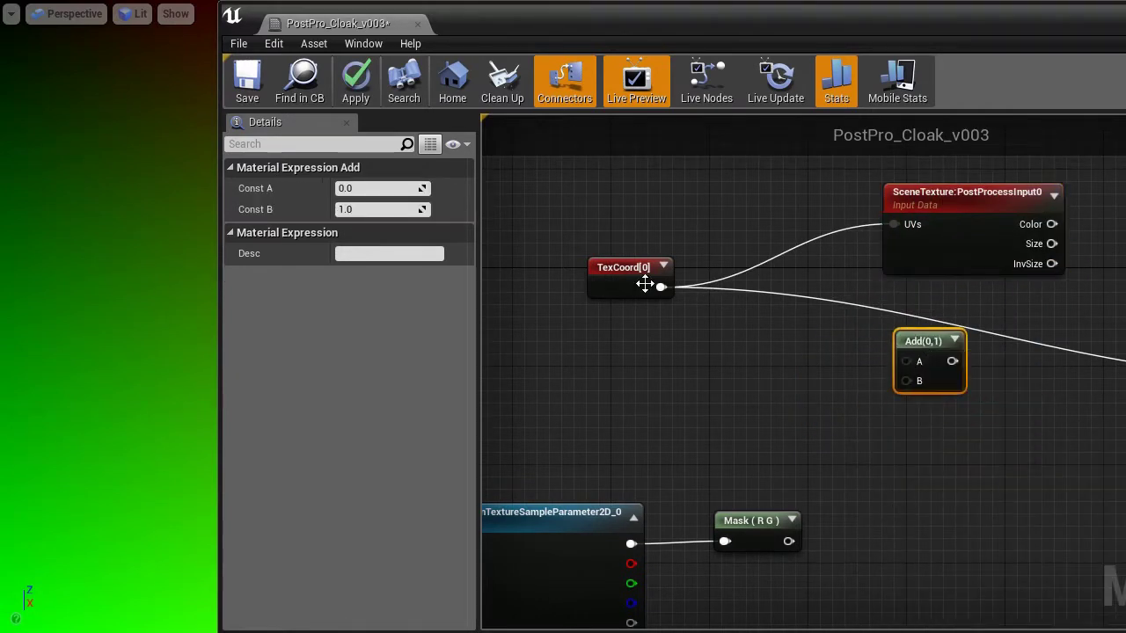
- Connect TexCoord to the Add node's A input, the mask to B and the sum to Emissive Color, and apply the changes
left_click_drag(660, 286, 906, 361)
left_click_drag(789, 541, 1125, 376)
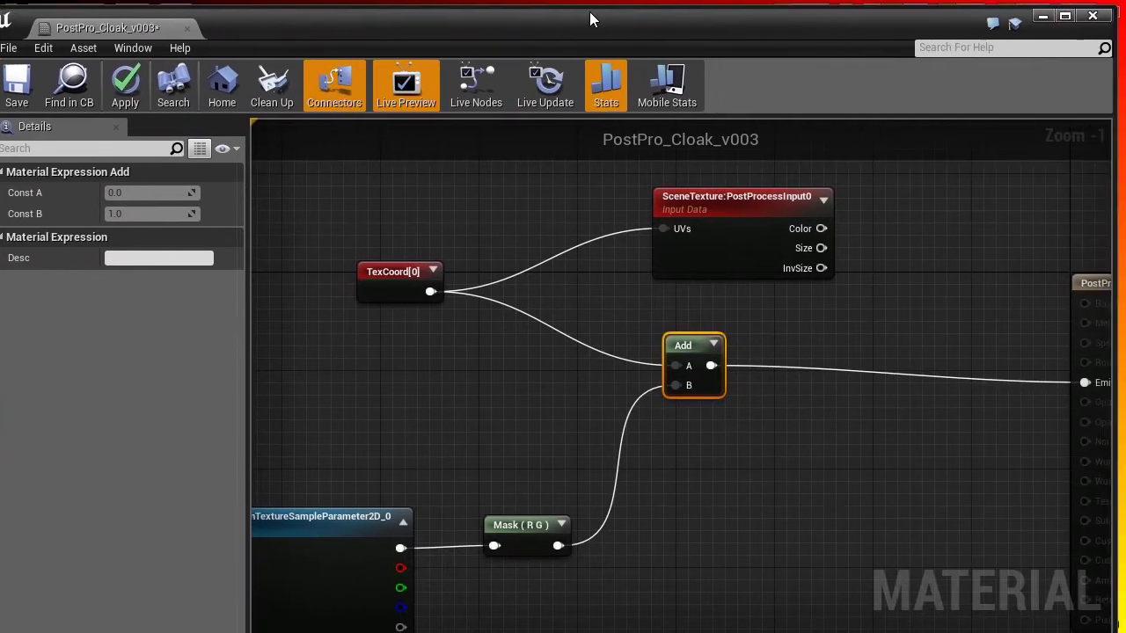
scroll(1000, 430, "down", 1)
right_click_drag(770, 443, 785, 382)
left_click(126, 97)
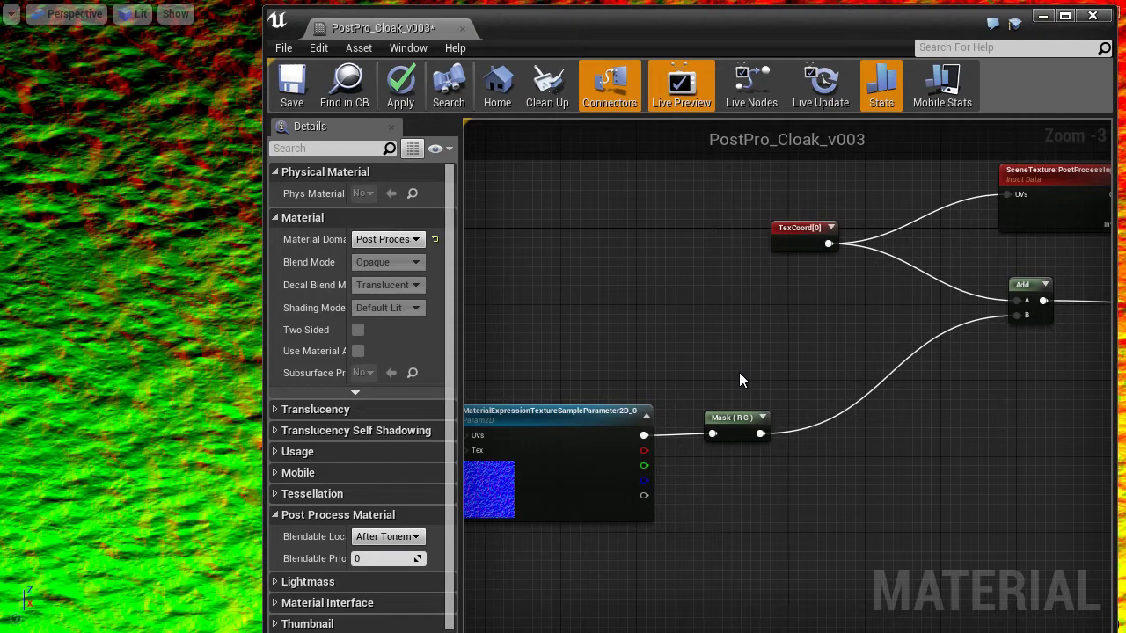
- Add a Subtract node after the mask with Const B set to 0.5 and connect the mask output to its A input
right_click(740, 380)
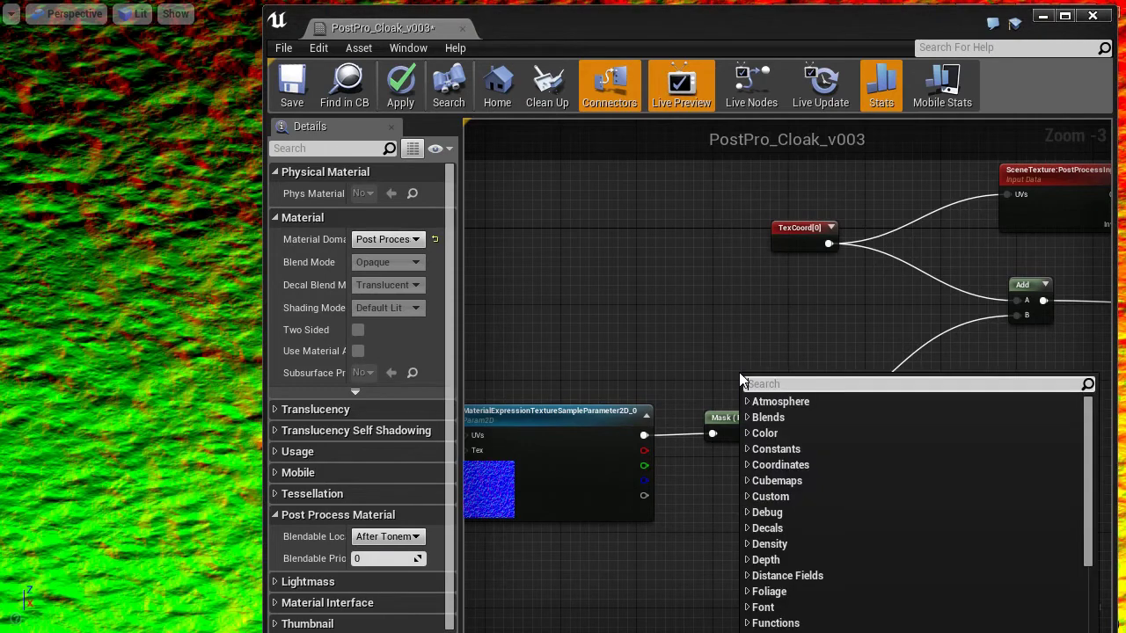
type("subtr")
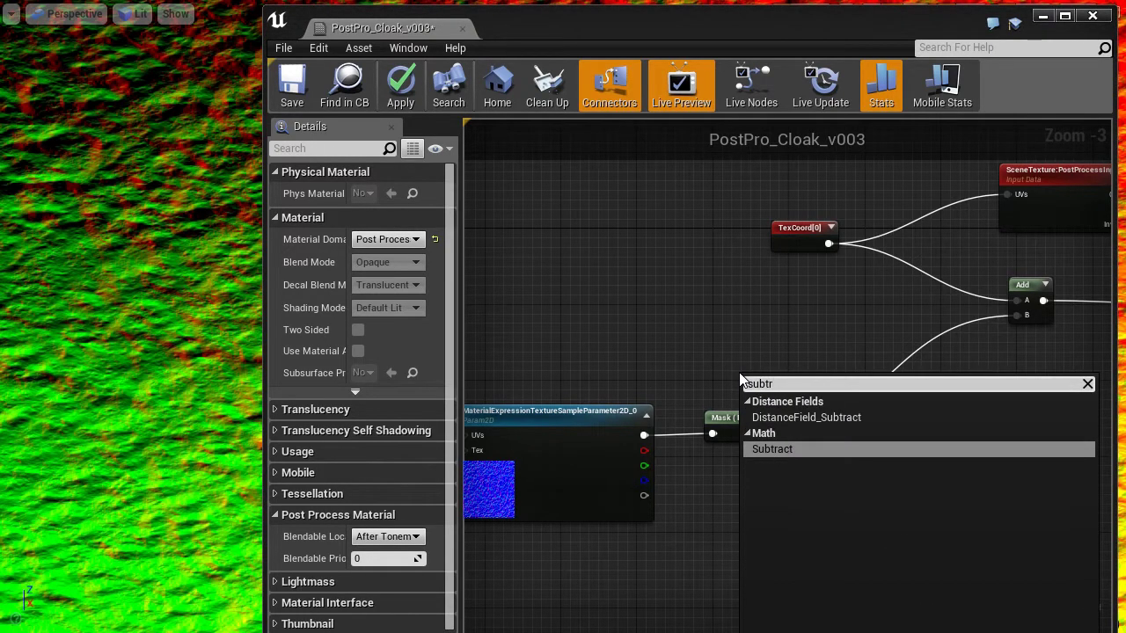
key("Return")
left_click(387, 214)
type("0.5")
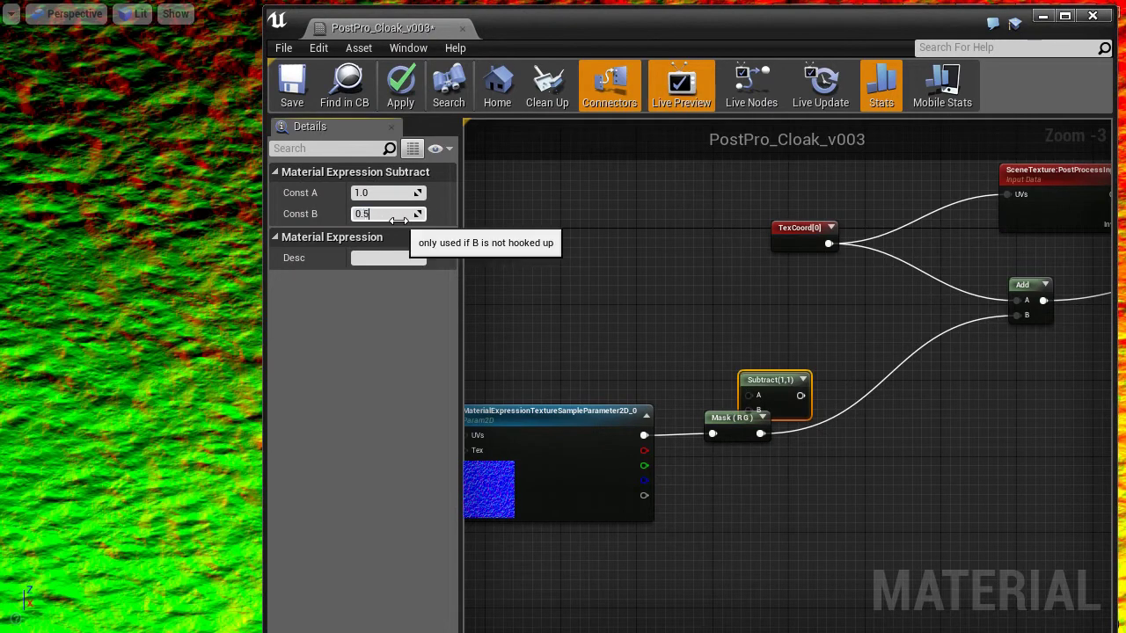
left_click_drag(774, 379, 866, 415)
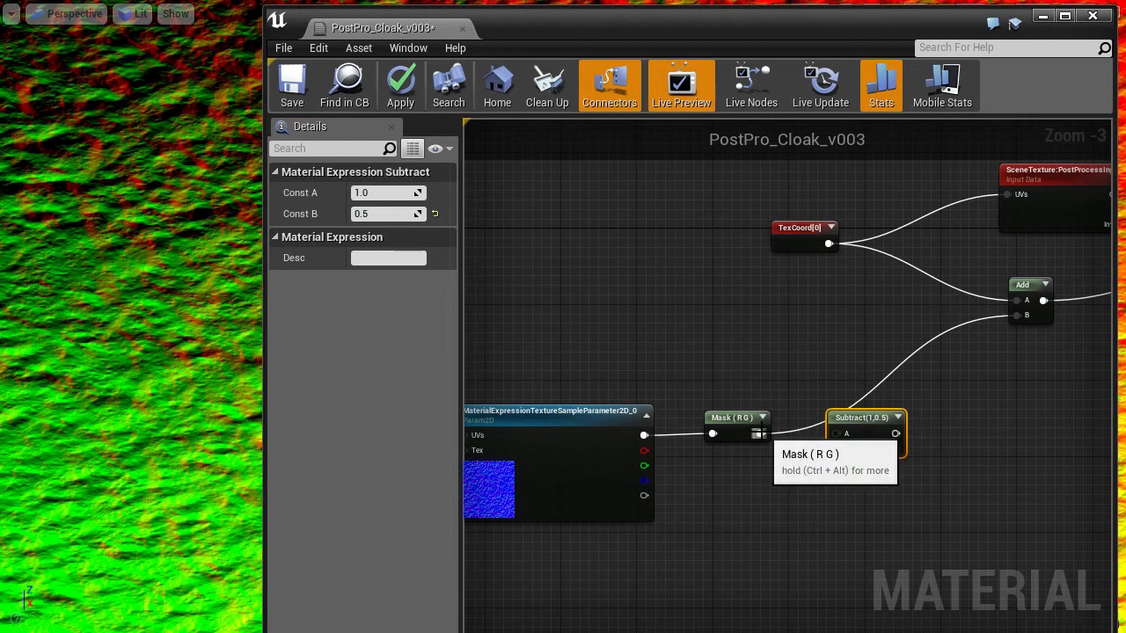
left_click_drag(758, 434, 850, 432)
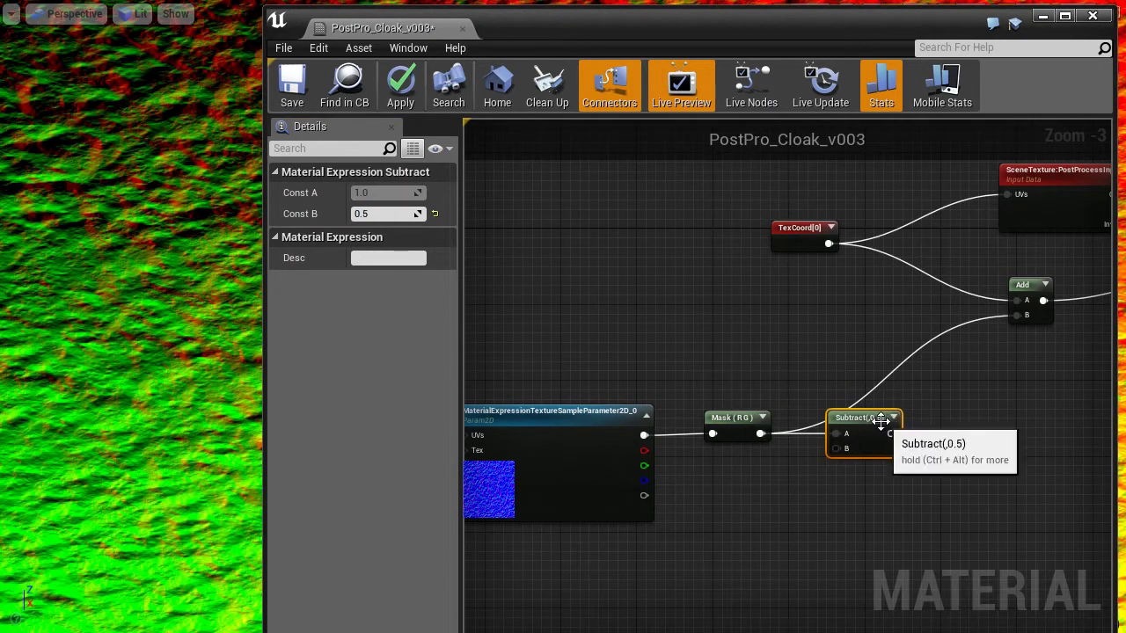
- Shift the texture, mask and Subtract nodes to make room, insert a Multiply node between Subtract and the Add node's B input, and apply the changes
left_click_drag(880, 421, 851, 410)
right_click_drag(922, 493, 886, 492)
left_click_drag(835, 409, 710, 405)
right_click(748, 353)
type("mult")
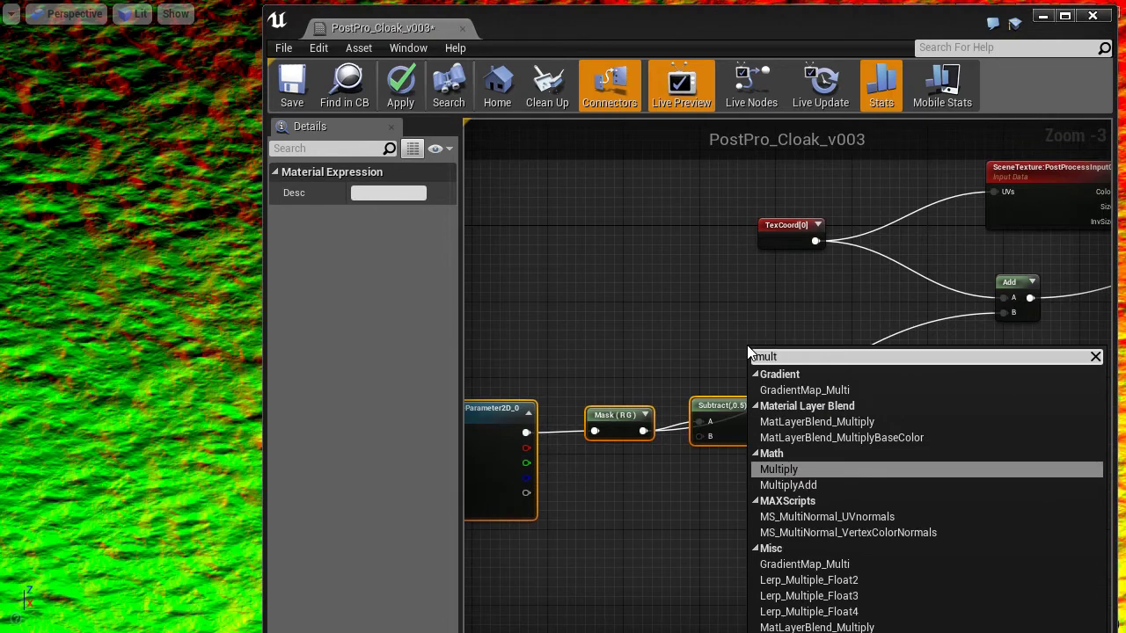
key("Return")
left_click_drag(765, 351, 822, 378)
left_click_drag(754, 421, 1011, 315)
left_click(417, 82)
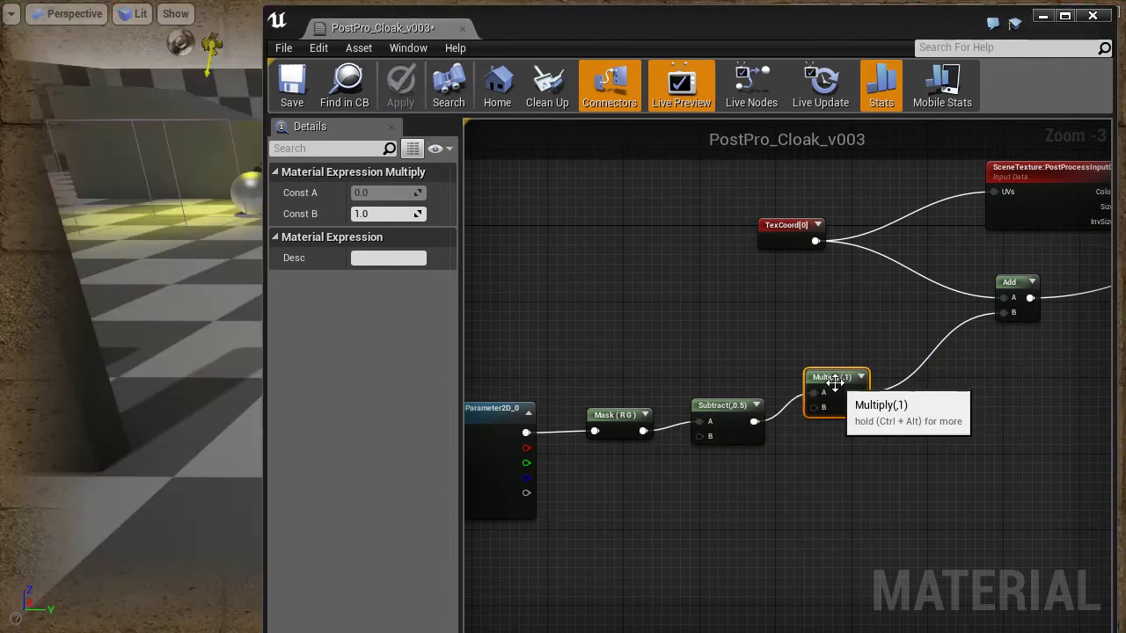
left_click_drag(834, 385, 844, 402)
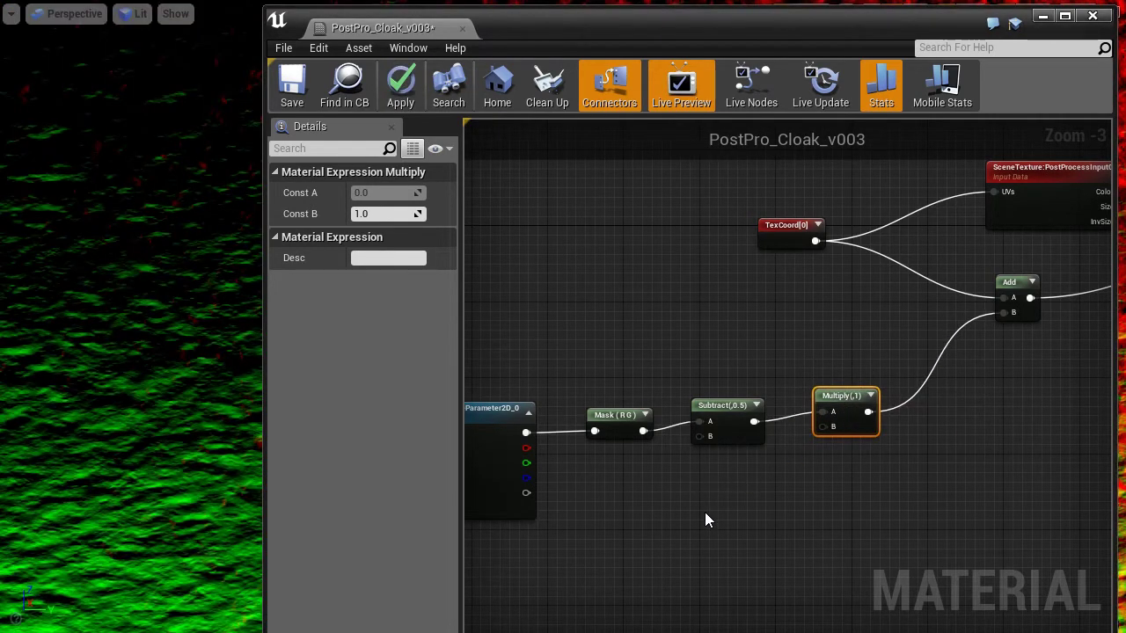
- Add a ScalarParameter node below the Subtract node
right_click(696, 512)
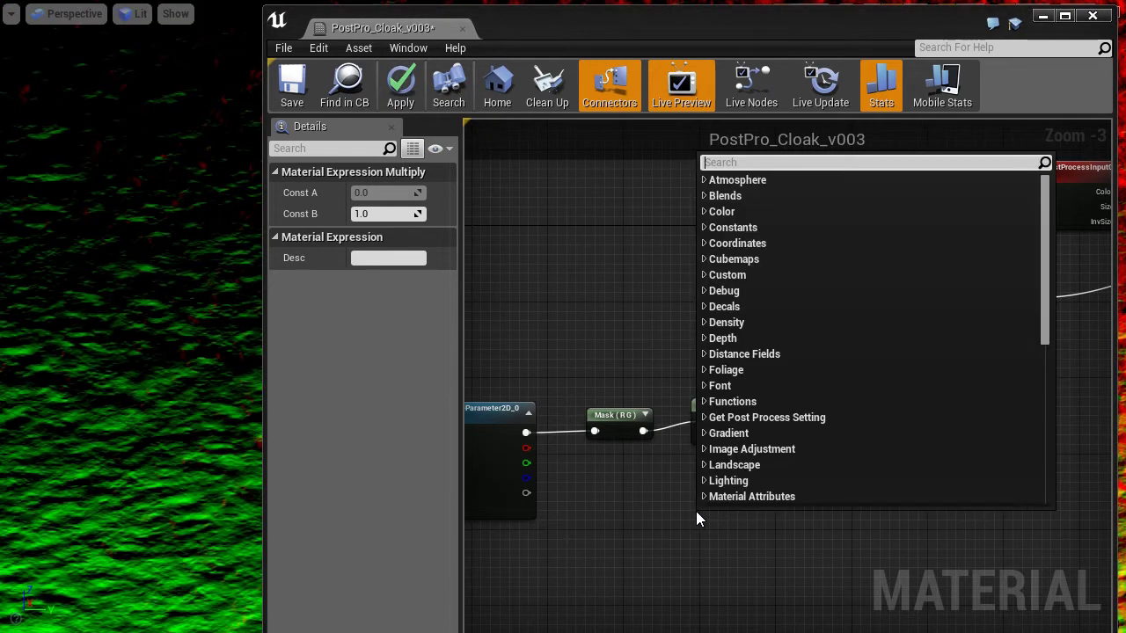
type("scalar")
key("Return")
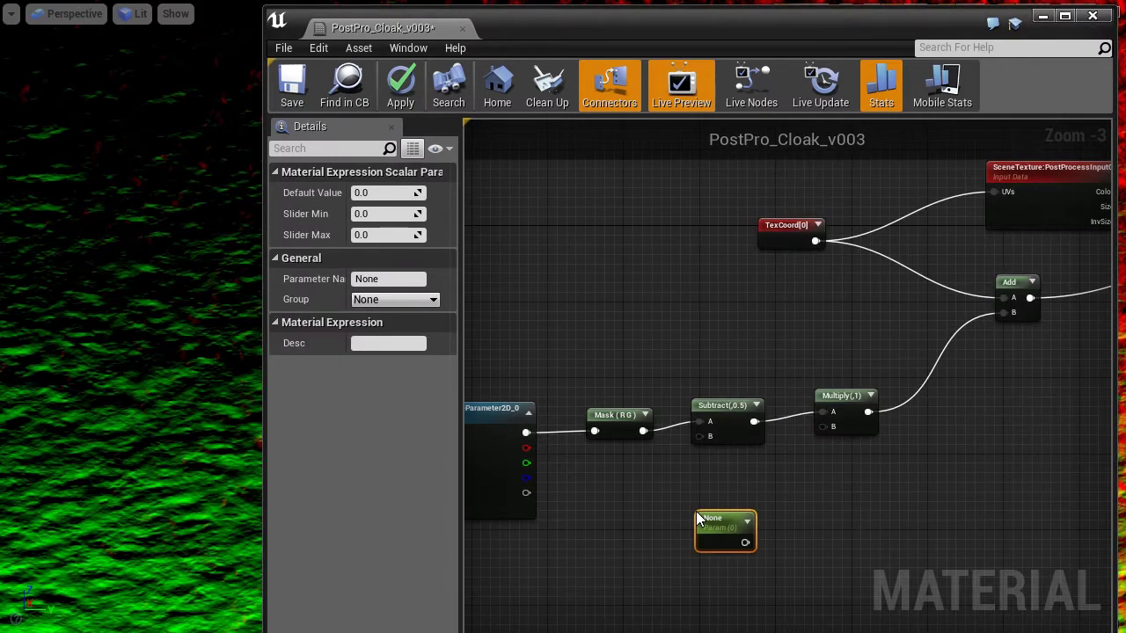
- Connect the scalar parameter to the Multiply node's B input, name it DistortionStrength, and arrange it and the Multiply node neatly
left_click_drag(750, 545, 833, 427)
left_click(398, 278)
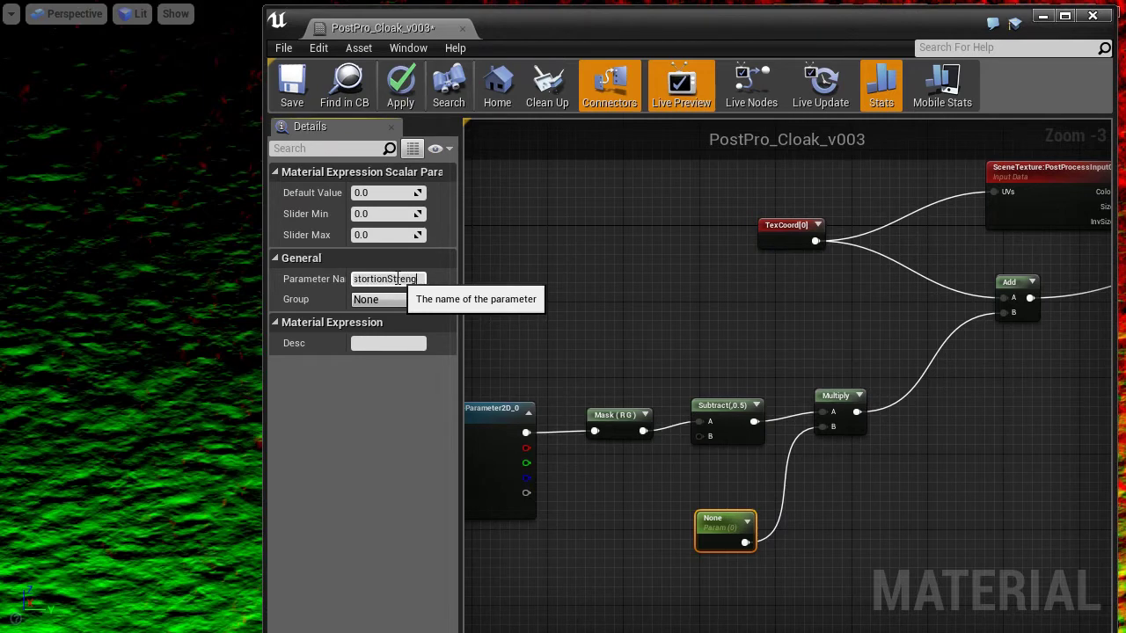
type("DistortionStrength")
key("Return")
scroll(804, 544, "up", 3)
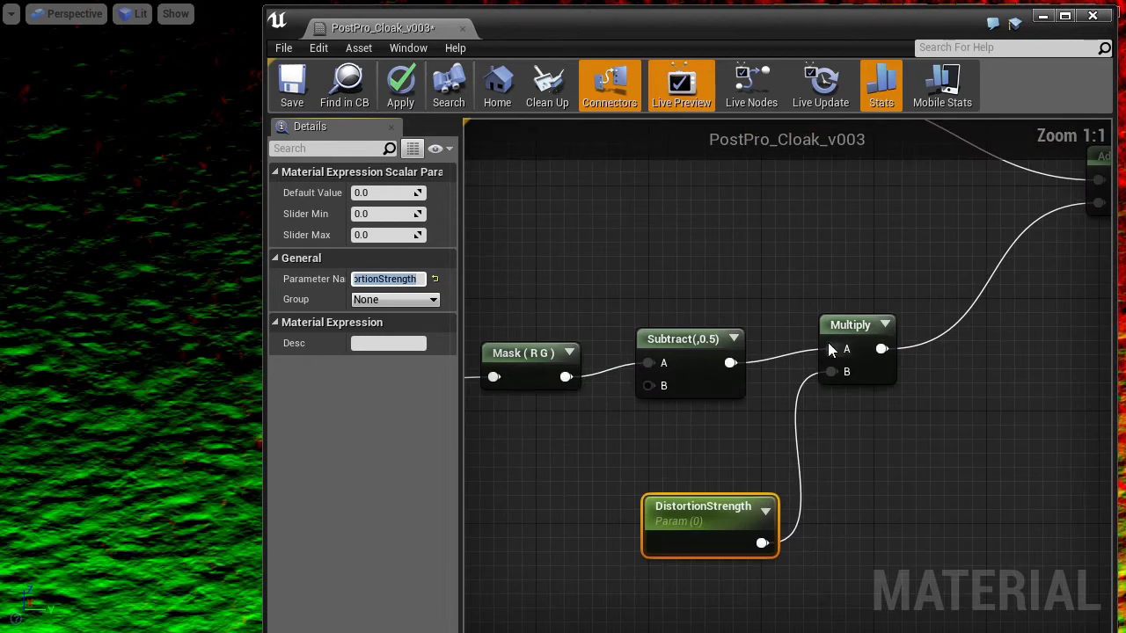
left_click(874, 327)
right_click_drag(674, 445, 696, 430)
left_click_drag(703, 488, 676, 453)
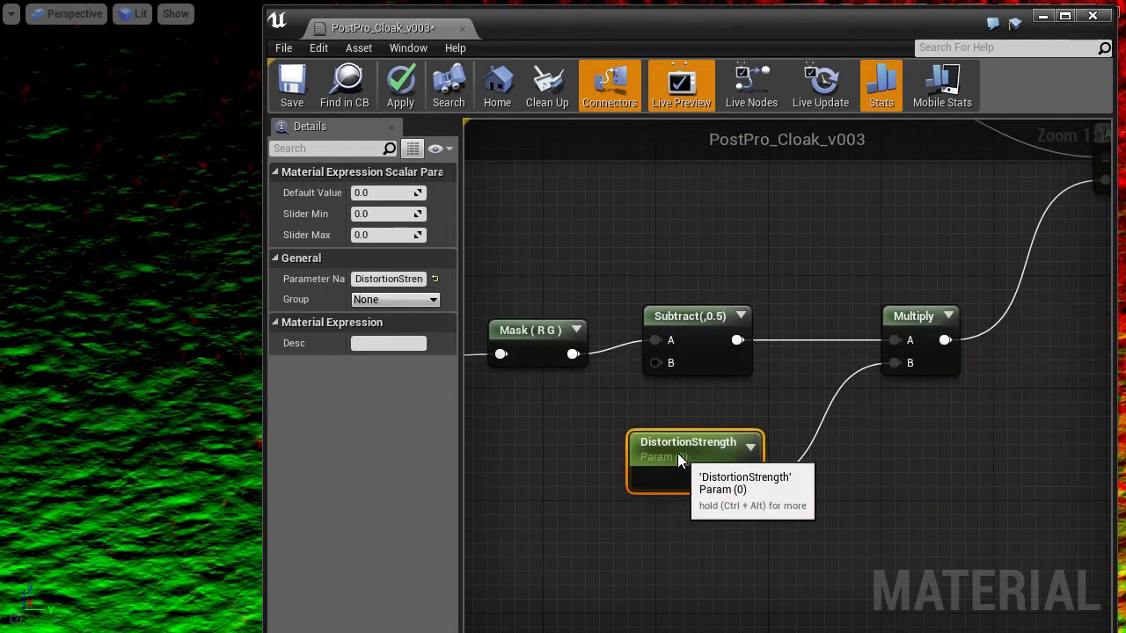
- Set DistortionStrength's default value to 0.1 and apply the changes, and raise the value to 0.17
left_click(376, 193)
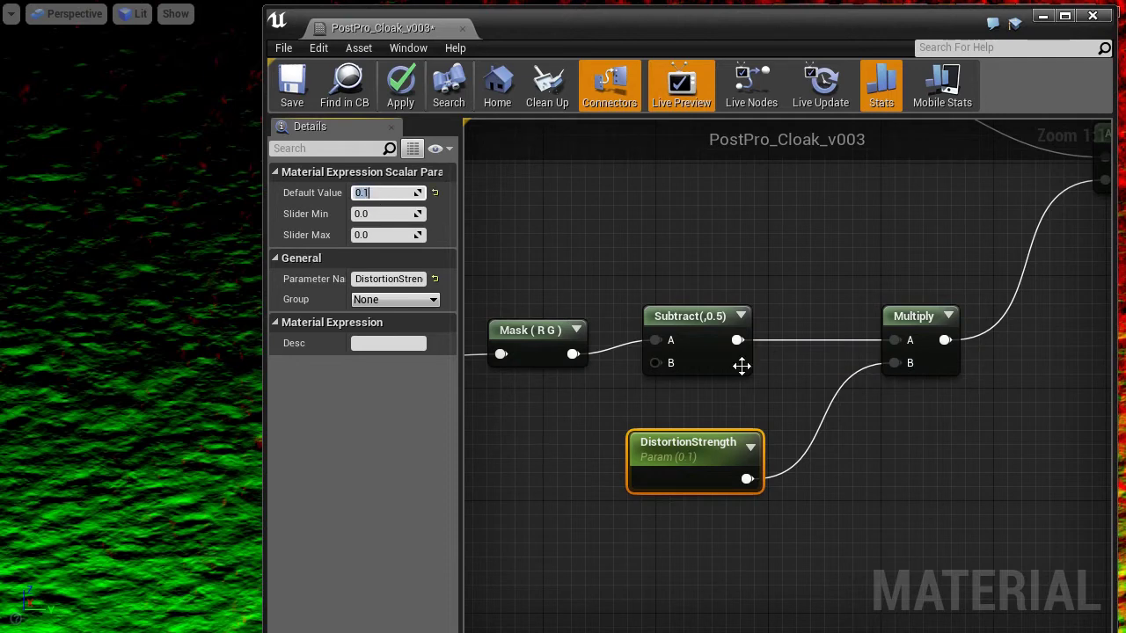
right_click_drag(946, 448, 729, 546)
scroll(942, 399, "down", 1)
right_click_drag(960, 392, 823, 464)
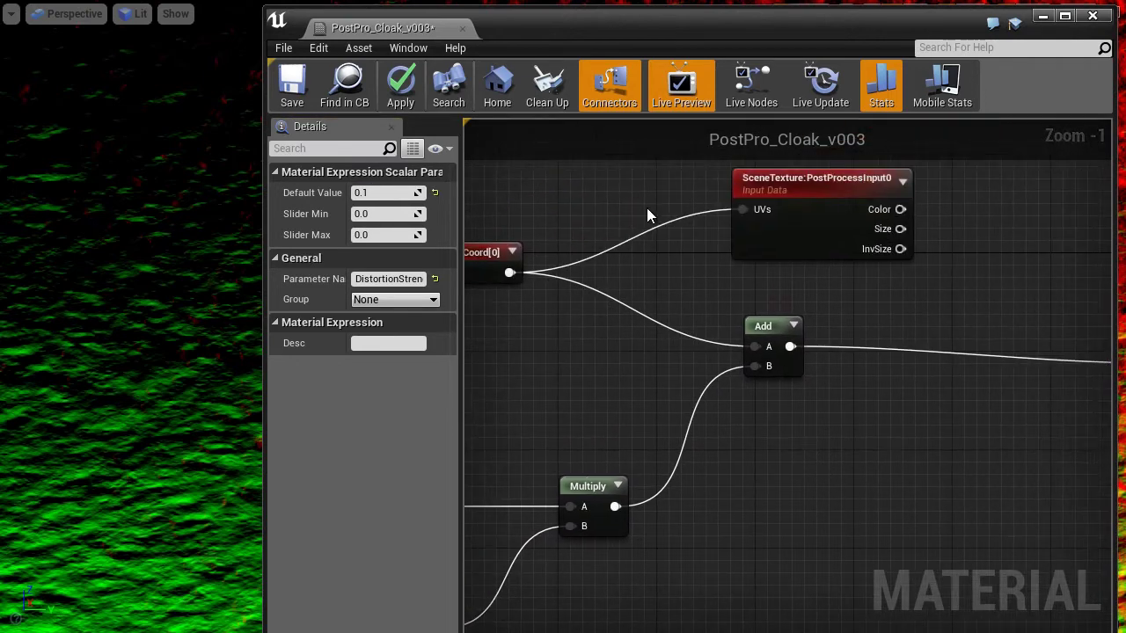
left_click(401, 83)
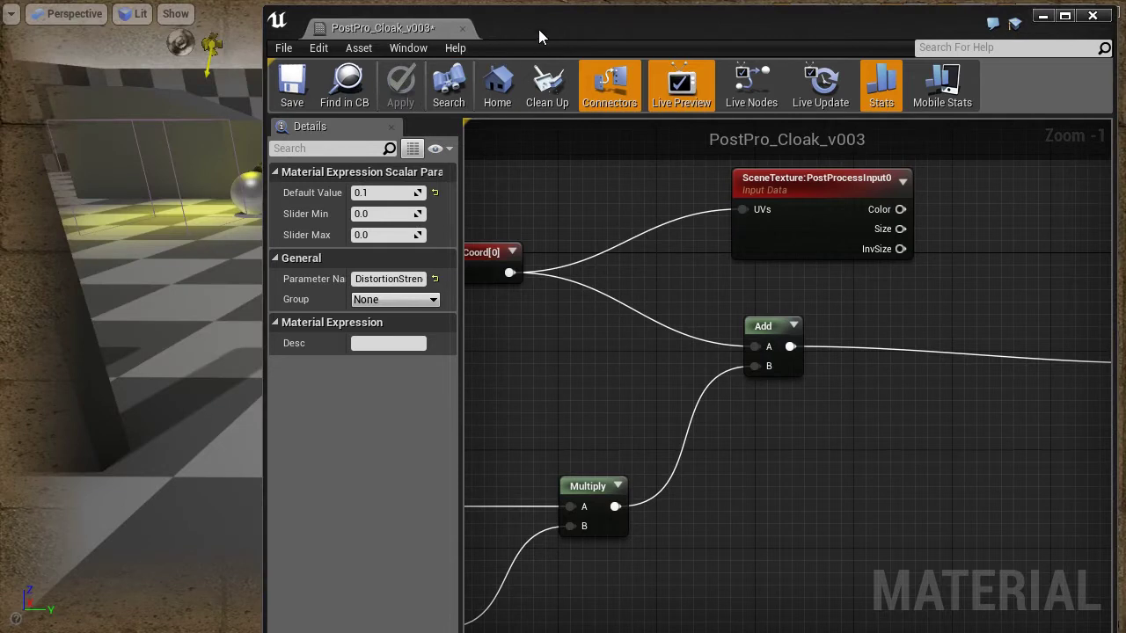
right_click_drag(600, 366, 810, 238)
mouse_move(412, 194)
left_mouse_down()
mouse_move(401, 193)
mouse_move(413, 193)
left_mouse_up()
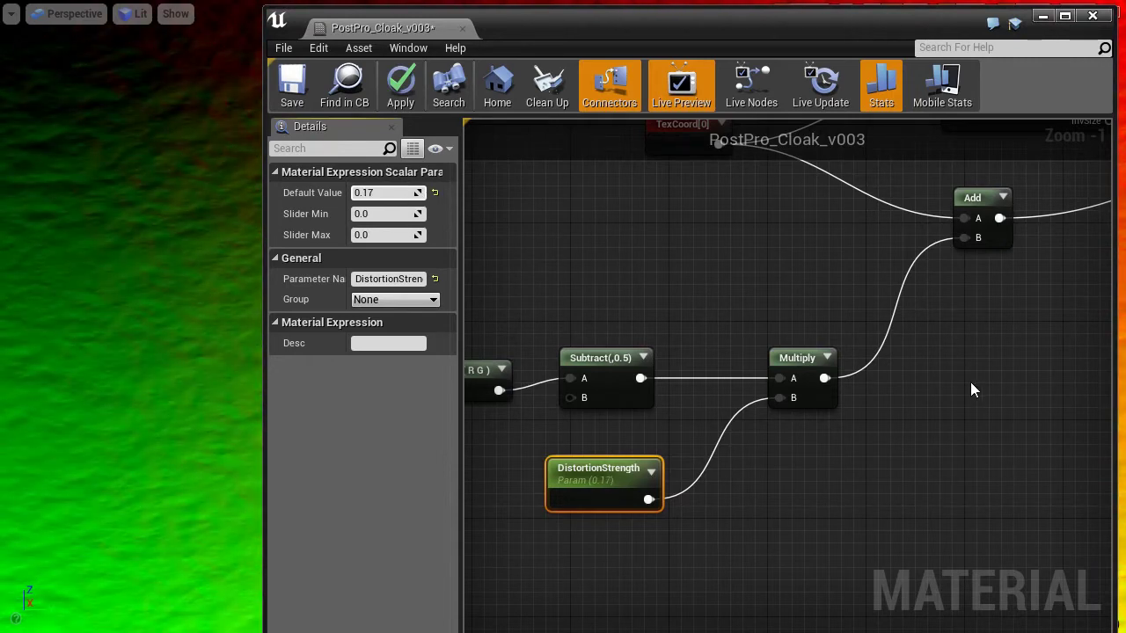
- Connect the SceneTexture's Color output to Emissive Color, apply the changes, and shift the material window to uncover more of the viewport
scroll(970, 381, "down", 3)
right_click_drag(970, 382, 776, 445)
scroll(785, 414, "up", 1)
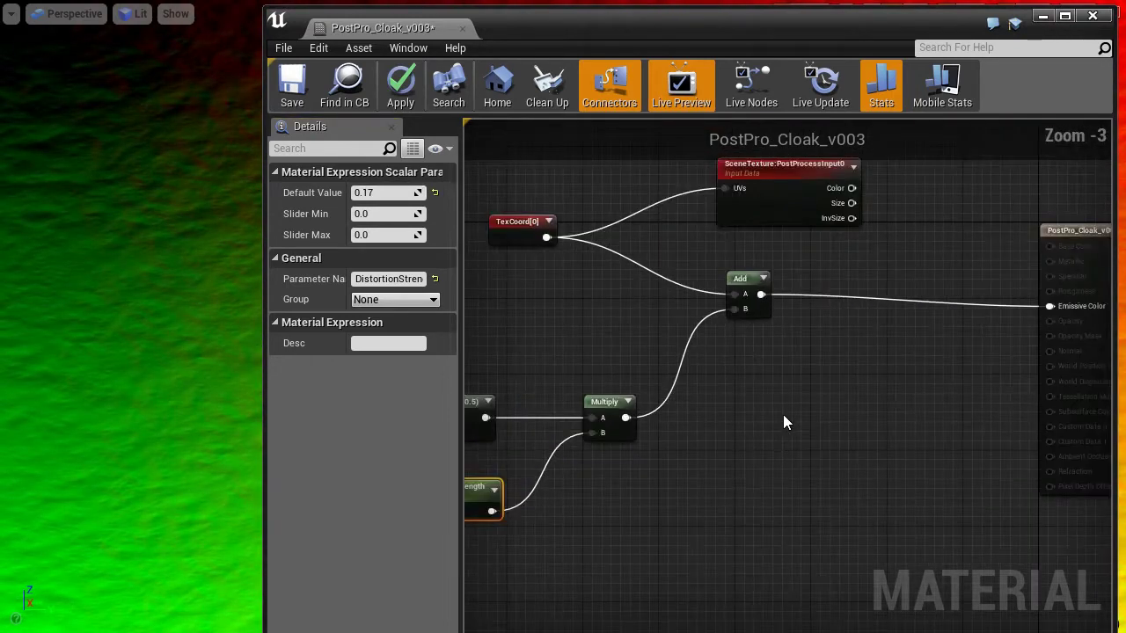
right_click_drag(789, 396, 789, 458)
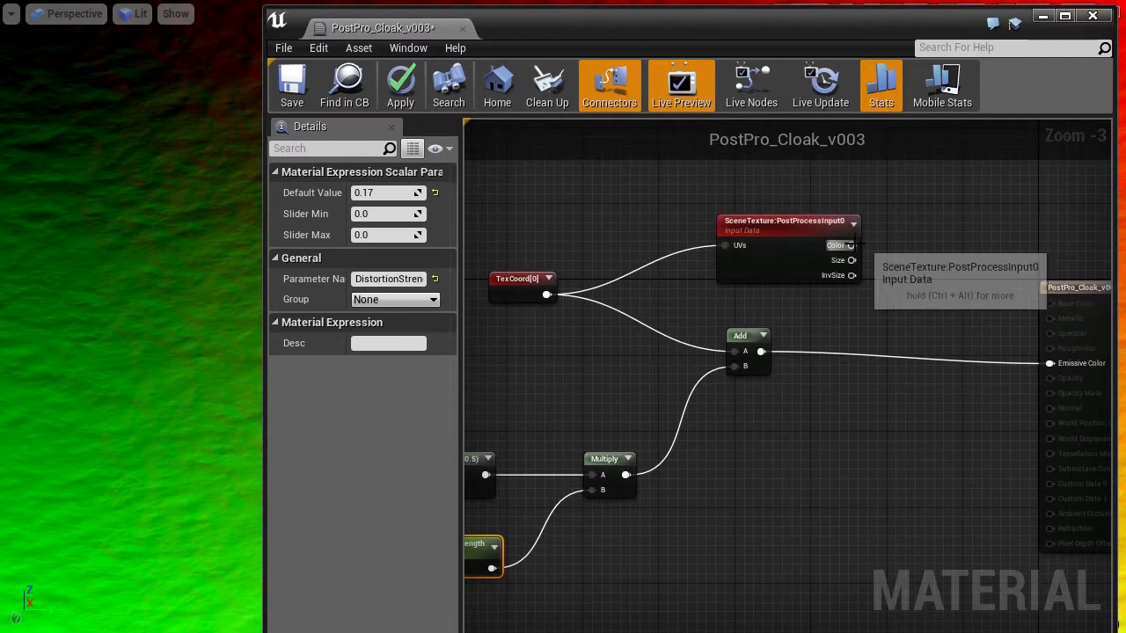
left_click_drag(852, 245, 1048, 363)
left_click_drag(561, 27, 758, 29)
- Space the Add and SceneTexture nodes apart, connect the Add output to the SceneTexture's UVs input, and apply the changes
right_click_drag(820, 218, 894, 261)
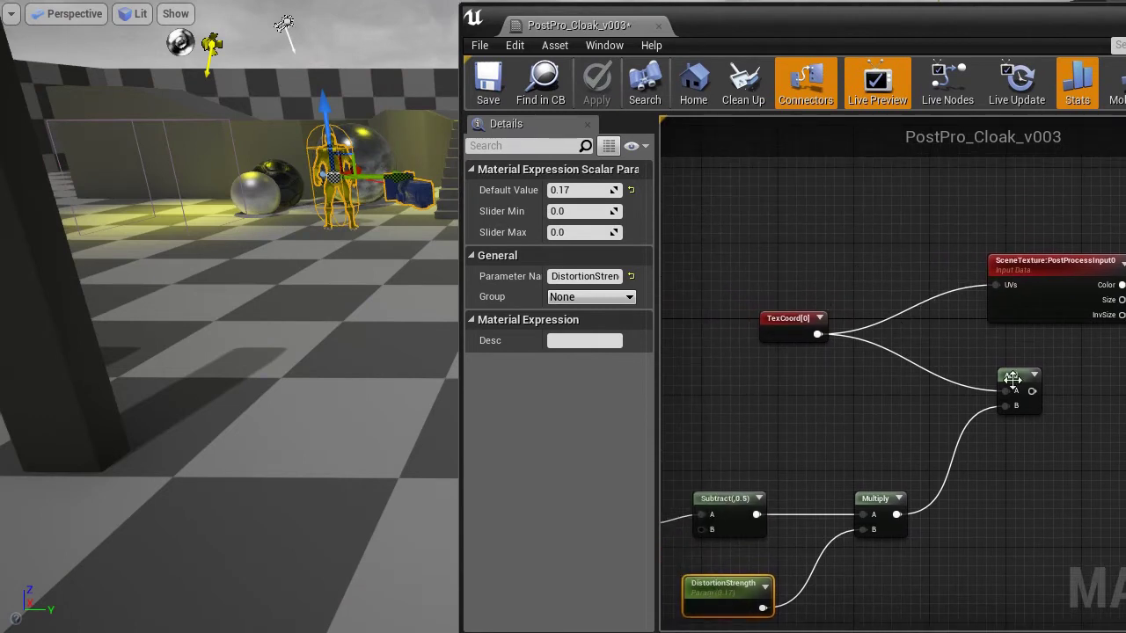
left_click_drag(1003, 376, 975, 375)
left_click_drag(1047, 279, 1113, 280)
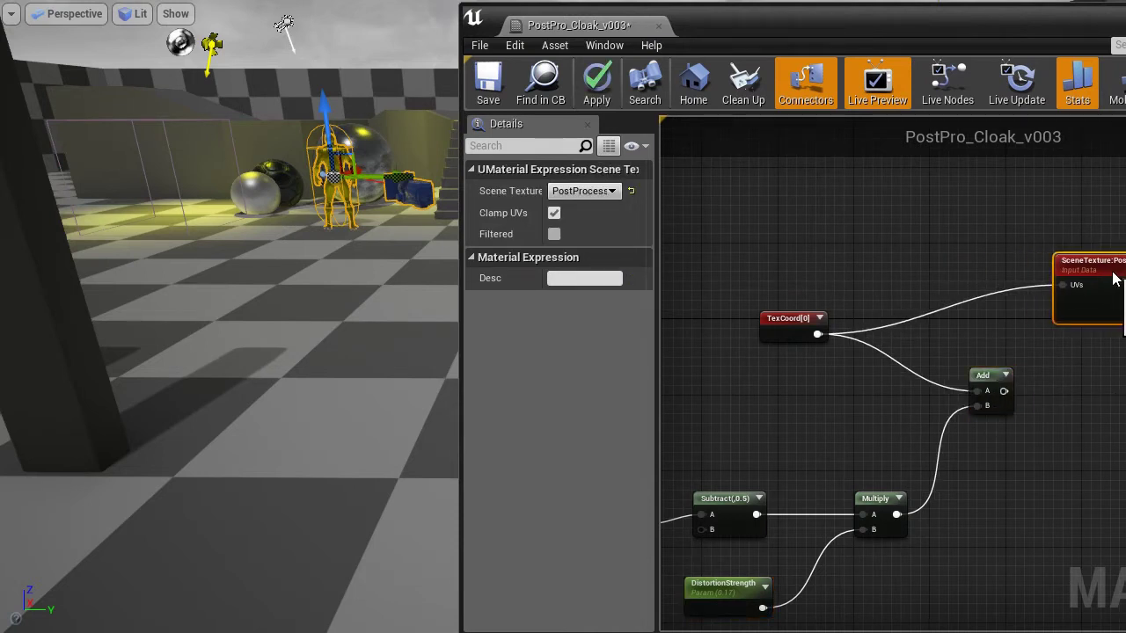
left_click_drag(1006, 387, 1012, 386)
left_click_drag(1071, 287, 1071, 287)
right_click_drag(1045, 439, 1100, 382)
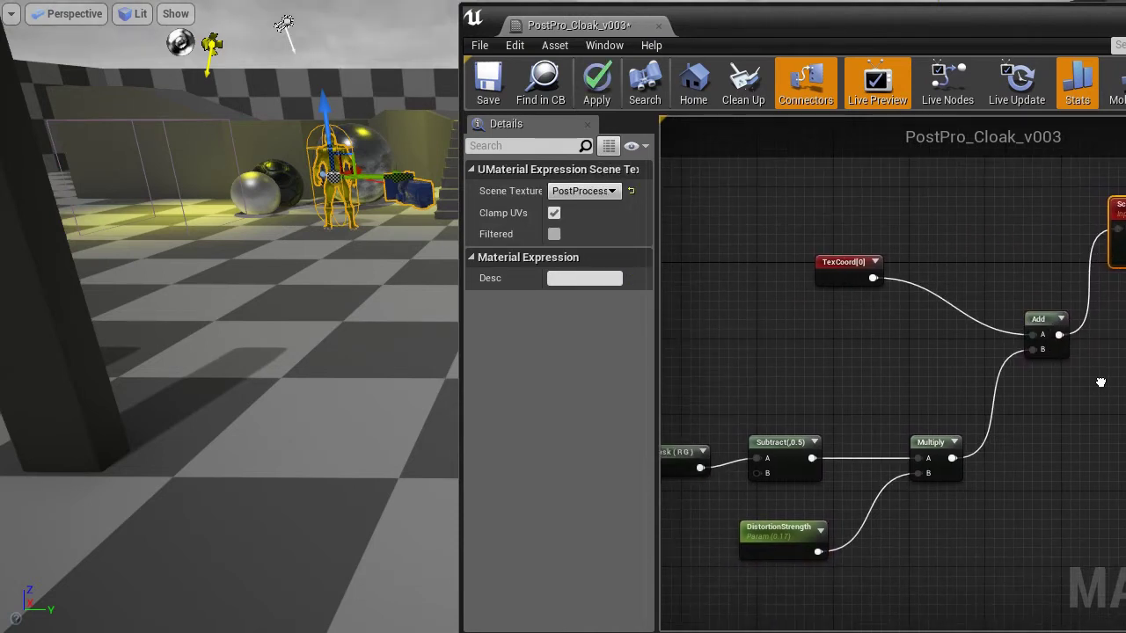
left_click(589, 93)
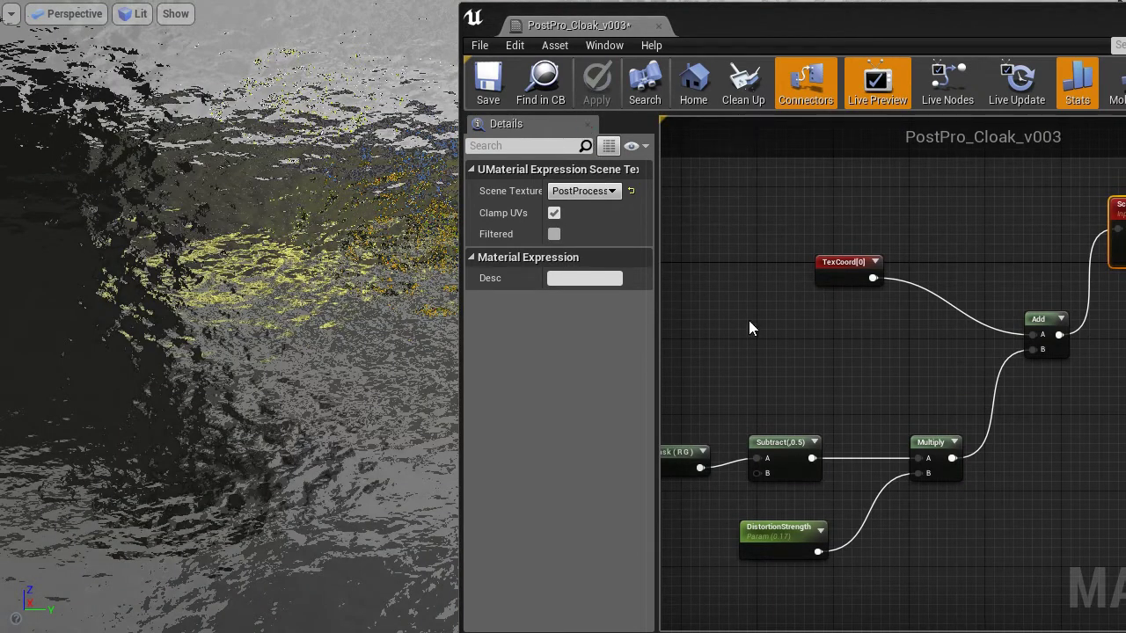
- Set the DistortionStrength parameter's default value to 0.01 and apply the changes
right_click_drag(749, 327, 811, 288)
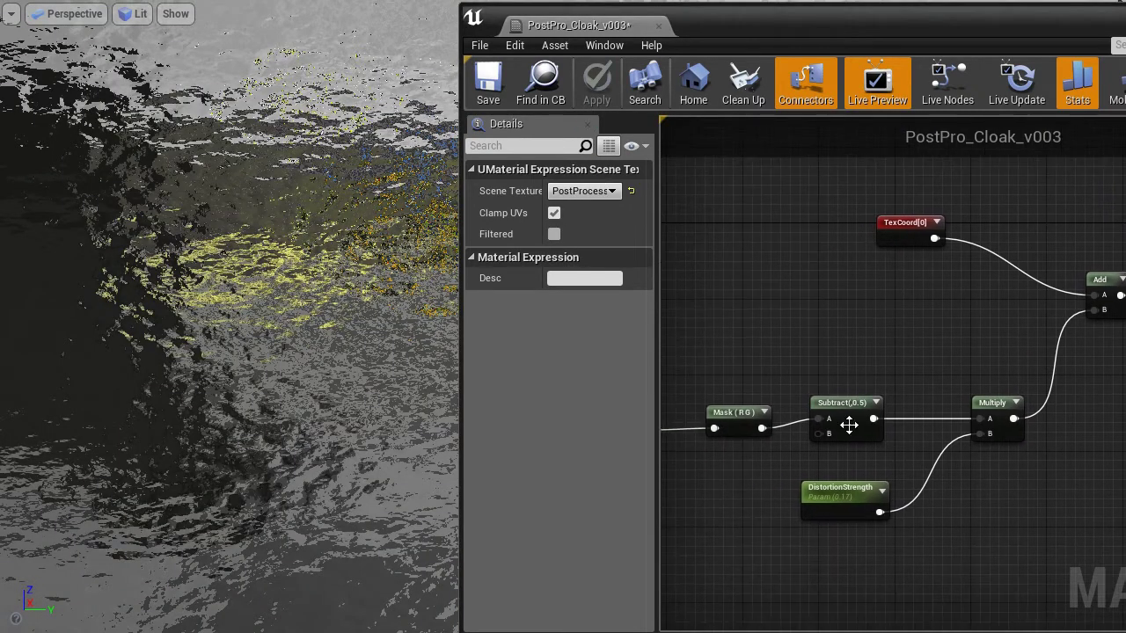
left_click(814, 498)
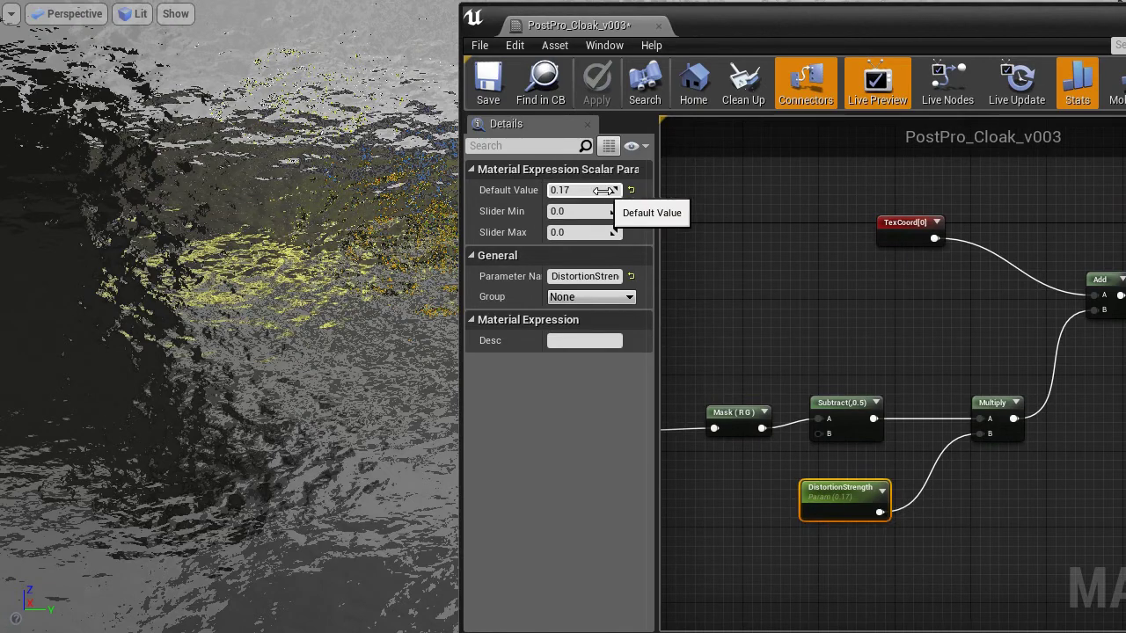
left_click_drag(609, 192, 575, 192)
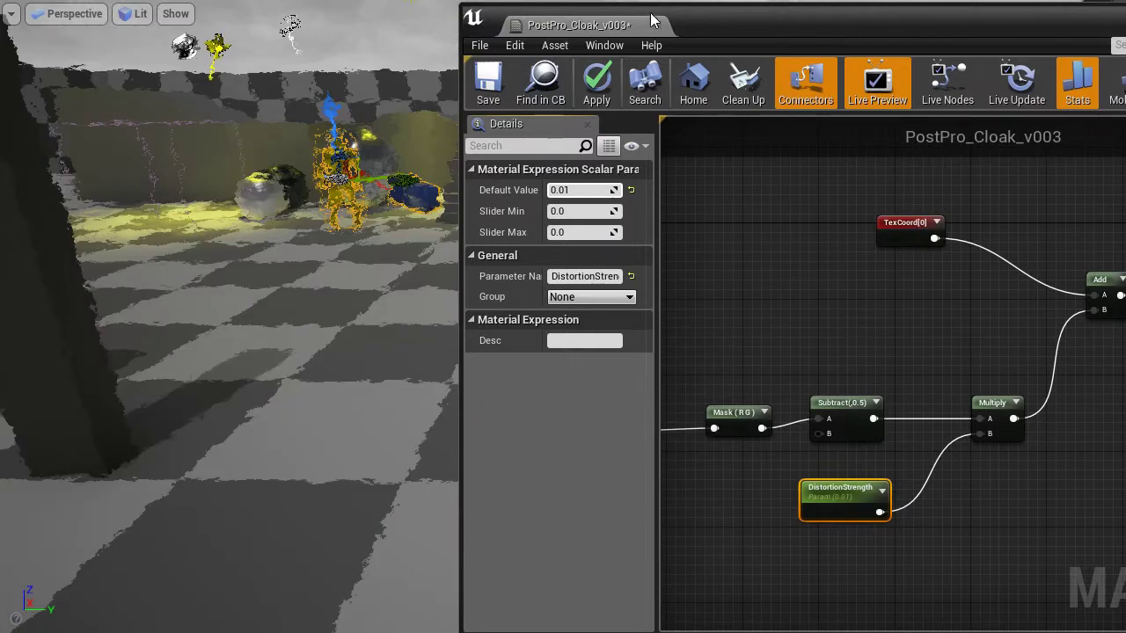
- Uncover more of the viewport and swap the texture parameter's texture for another normal map, filtering the assets by "_N"
left_click_drag(706, 31, 877, 37)
right_click_drag(935, 430, 1122, 460)
left_click(958, 390)
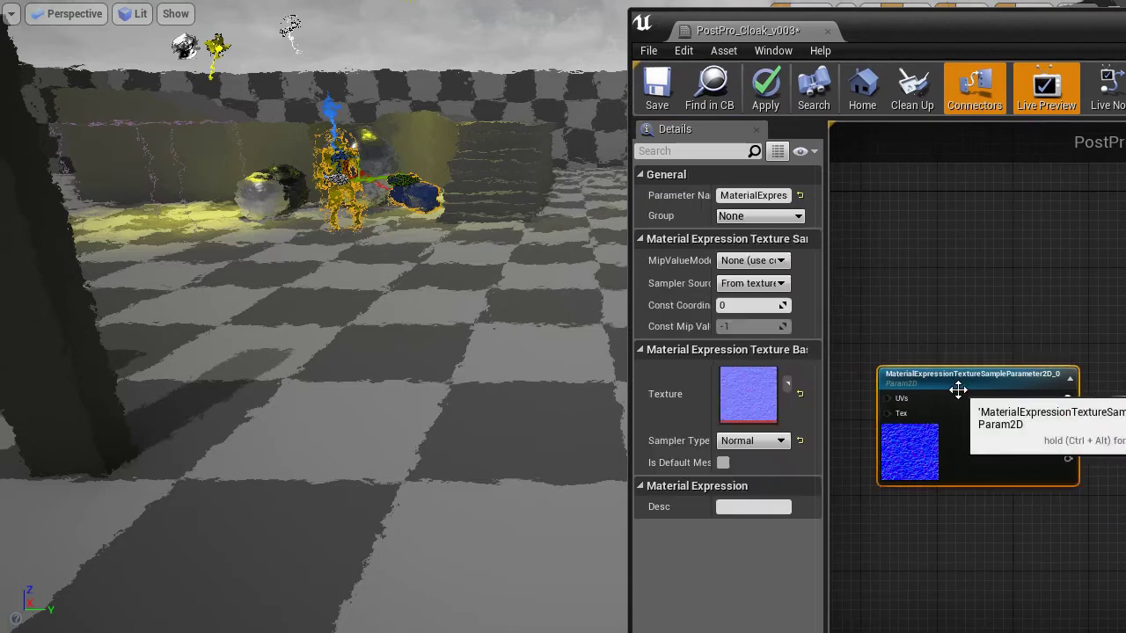
left_click(787, 385)
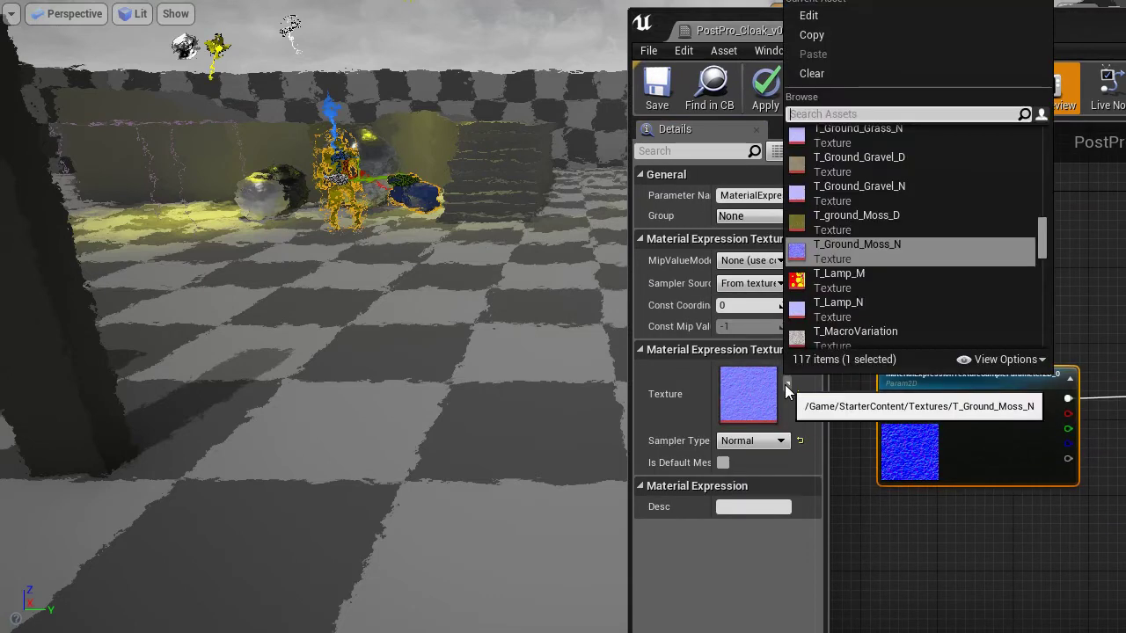
type("_N")
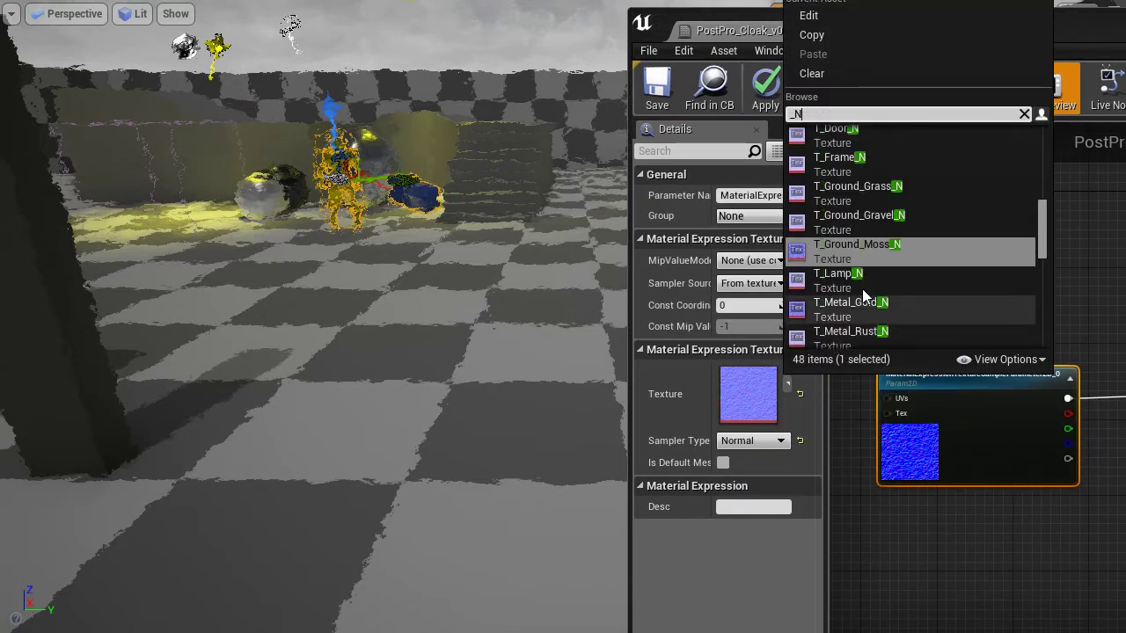
left_click(898, 223)
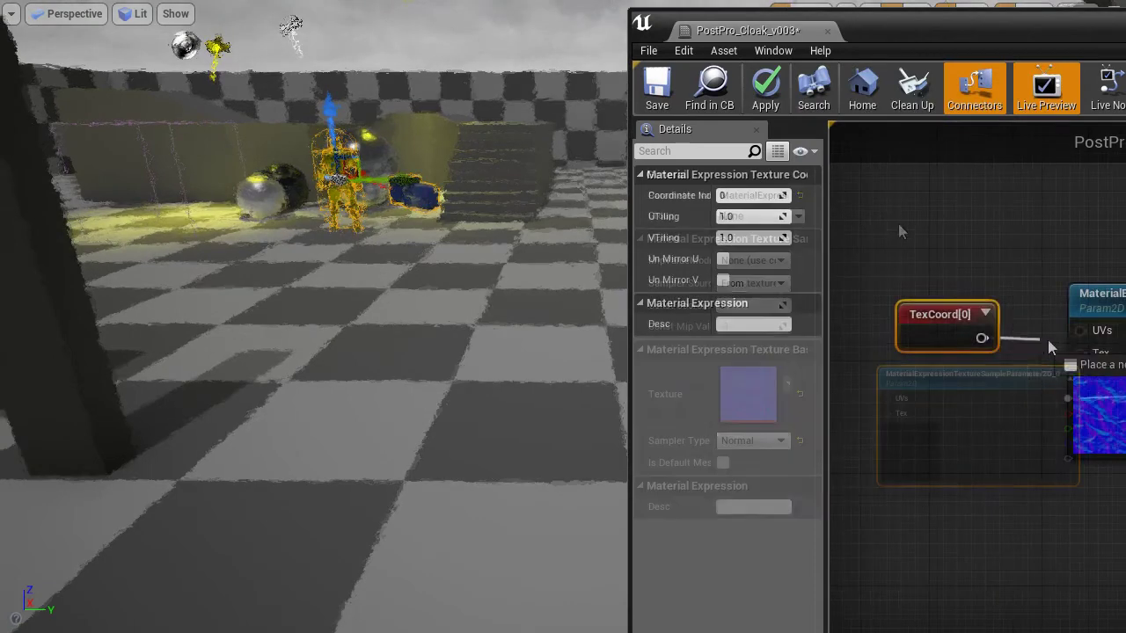
- Connect a new TexCoord node to the texture parameter's UVs, set UTiling and VTiling to 0.1, and apply the changes
left_click_drag(981, 338, 1080, 330)
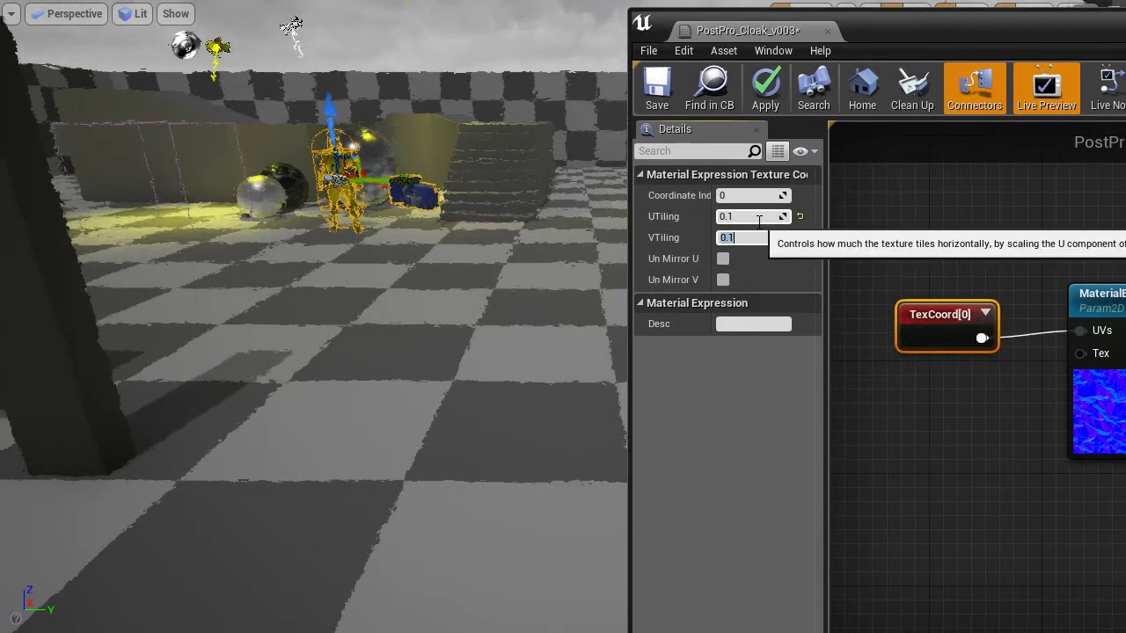
left_click(774, 93)
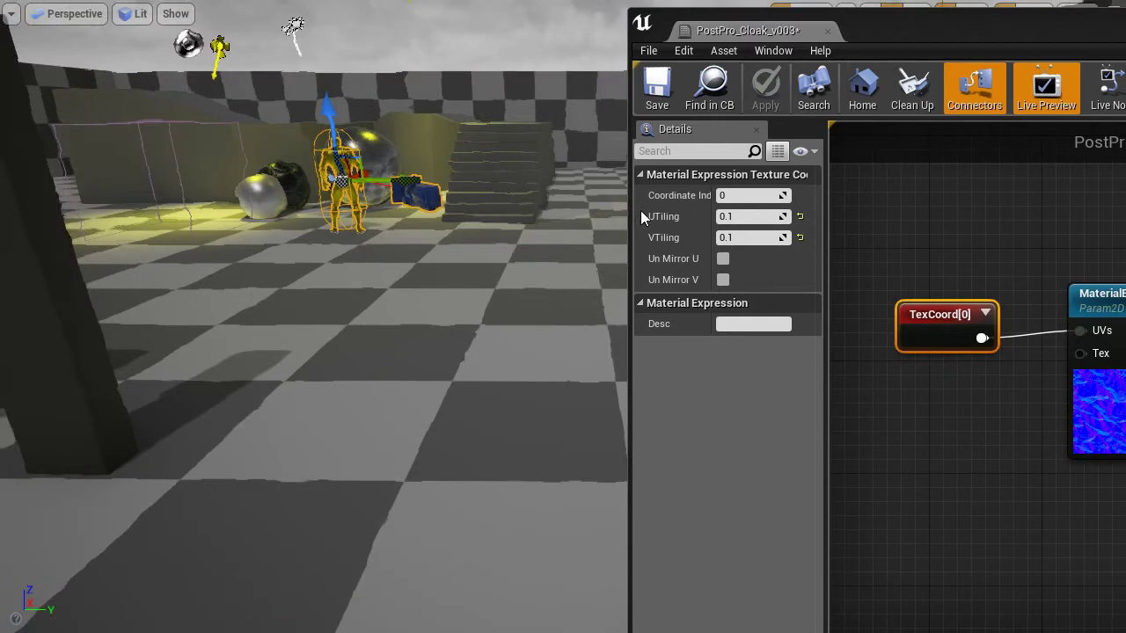
- Set DistortionStrength's default value to 0.04 and the texture's TexCoord UTiling and VTiling to 0.3, applying the changes
right_click_drag(1125, 517, 943, 527)
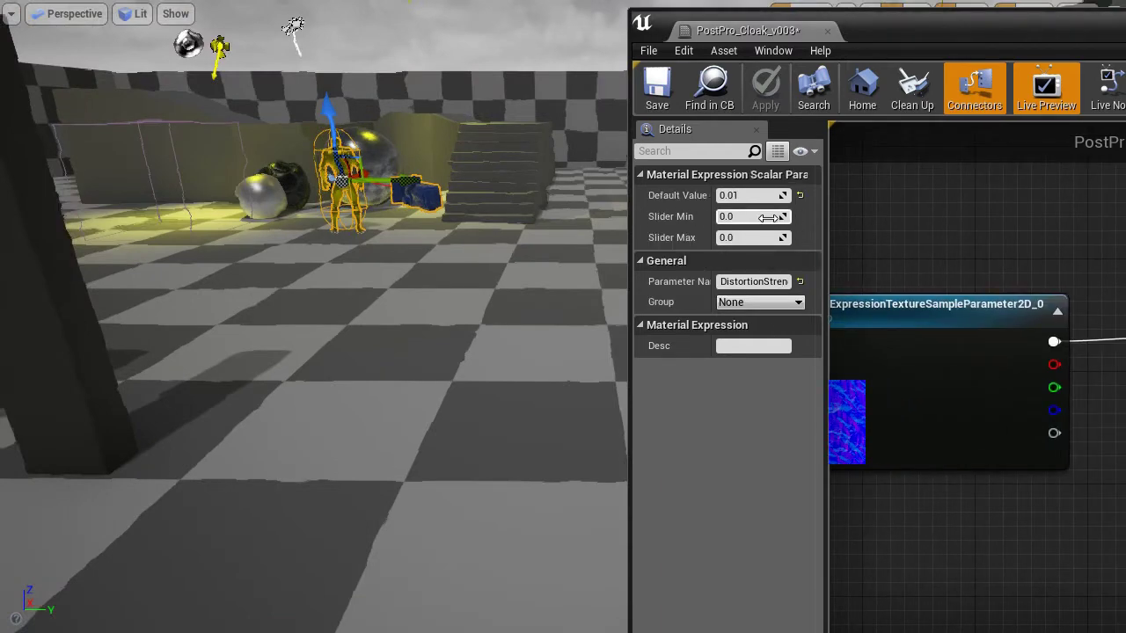
left_click_drag(773, 199, 791, 199)
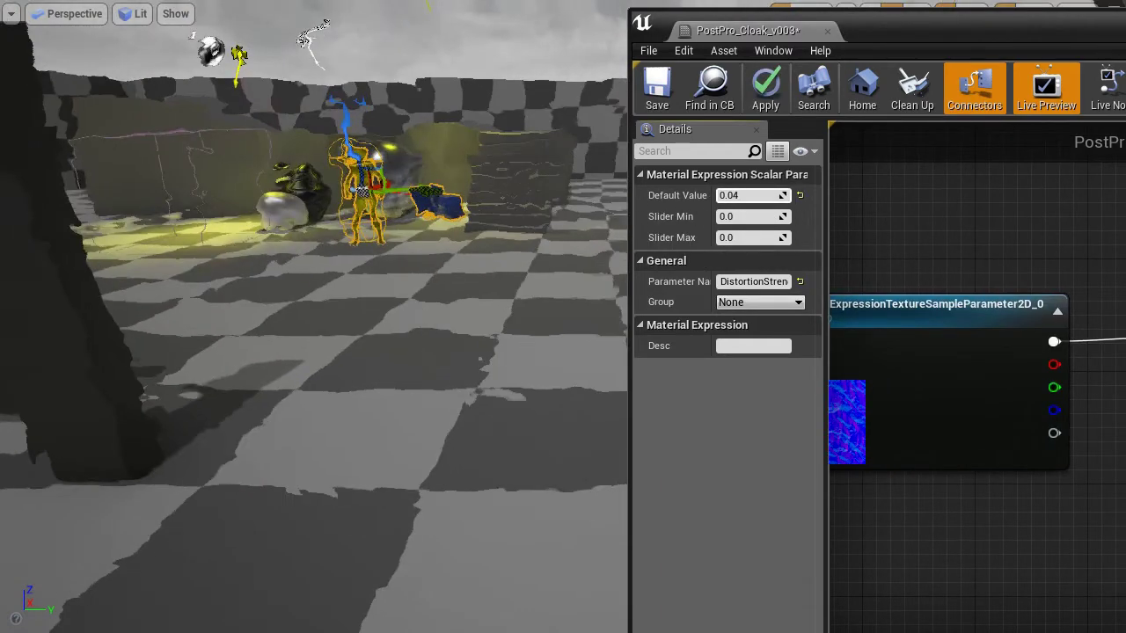
right_click_drag(974, 271, 1125, 275)
left_click(953, 336)
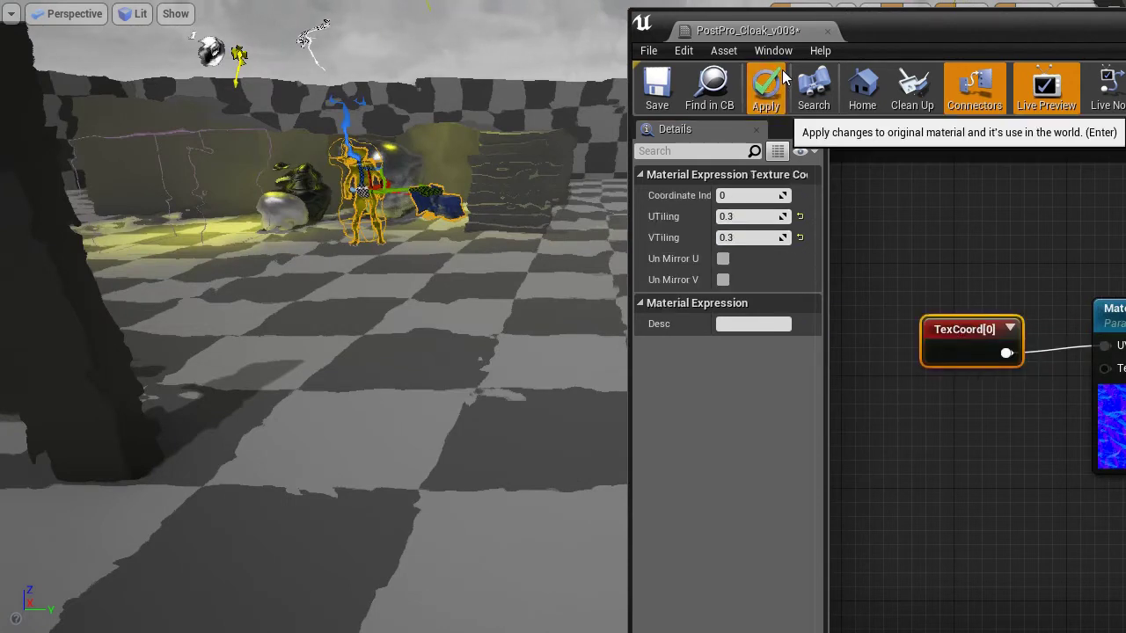
left_click(766, 88)
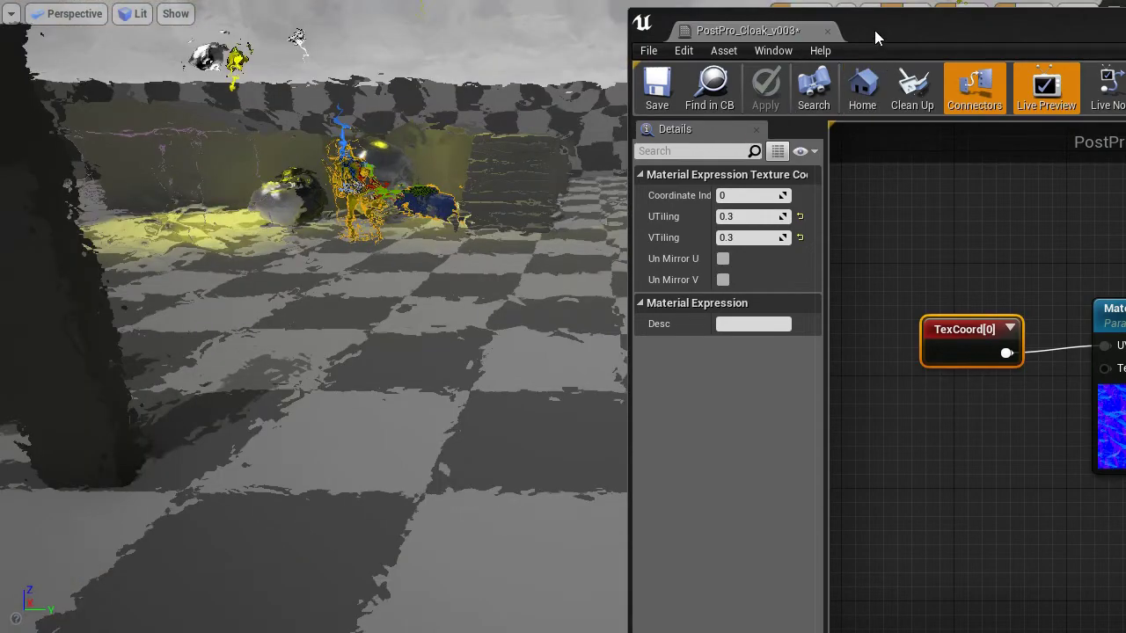
- Move the material window out of the way, play the level, and run the character around to examine the screen distortion
left_click_drag(874, 30, 1022, 280)
right_click_drag(655, 166, 530, 136)
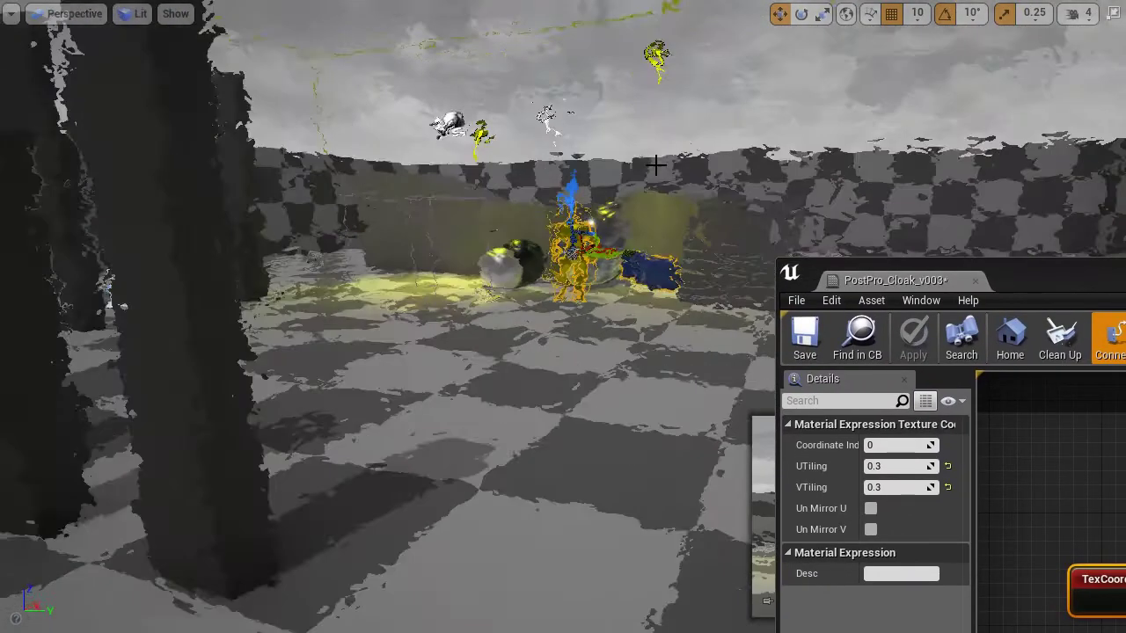
key("alt+p")
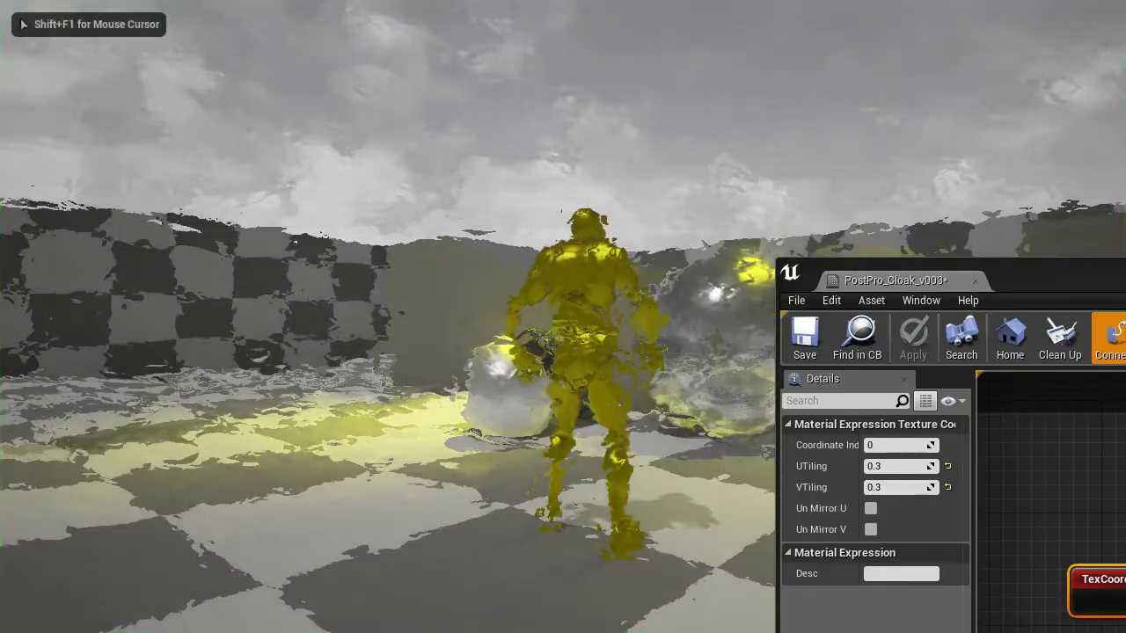
key("w")
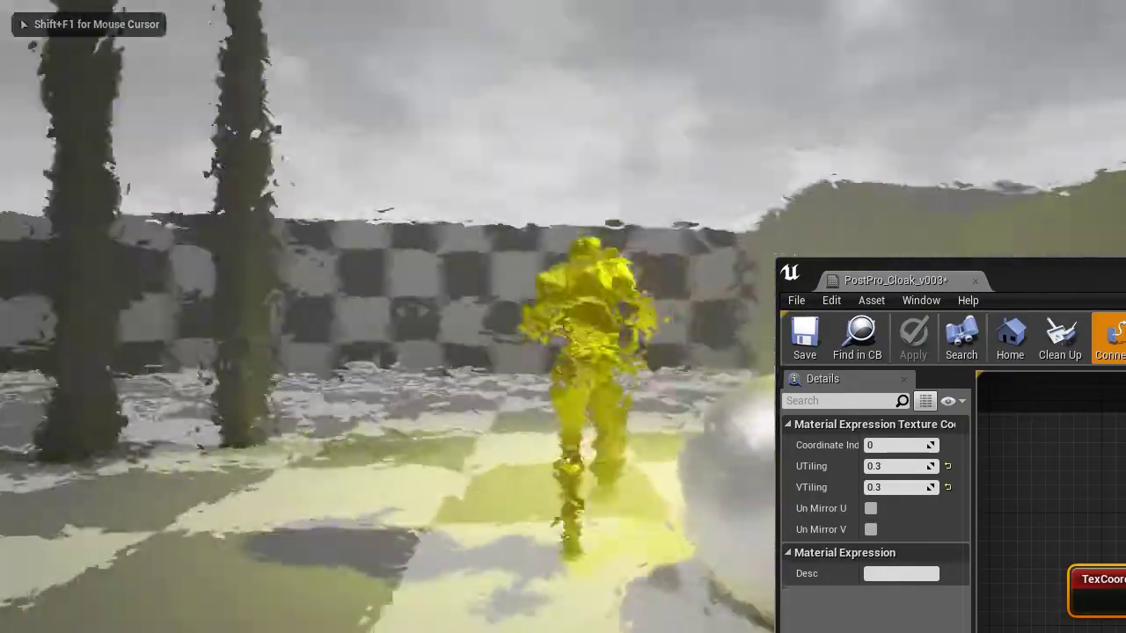
key("d")
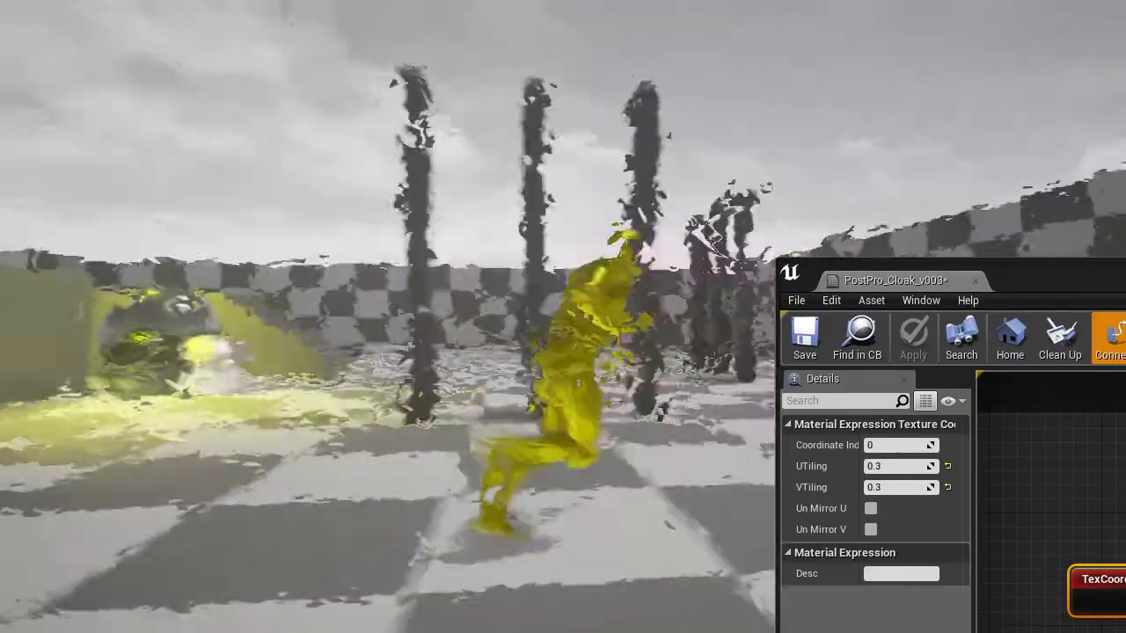
key("w")
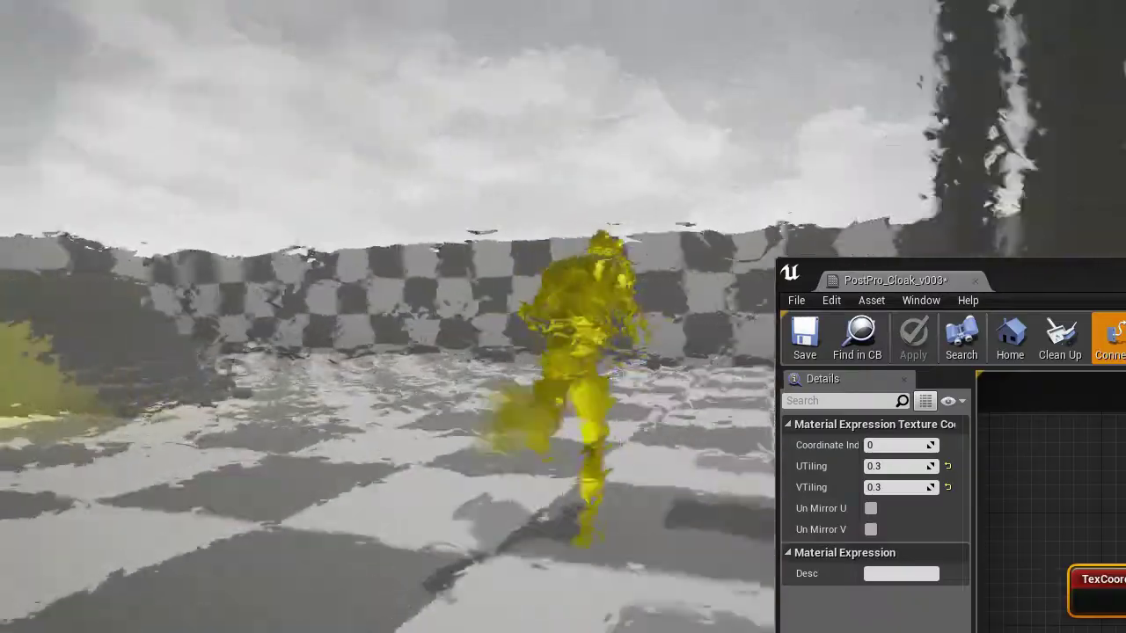
key("d")
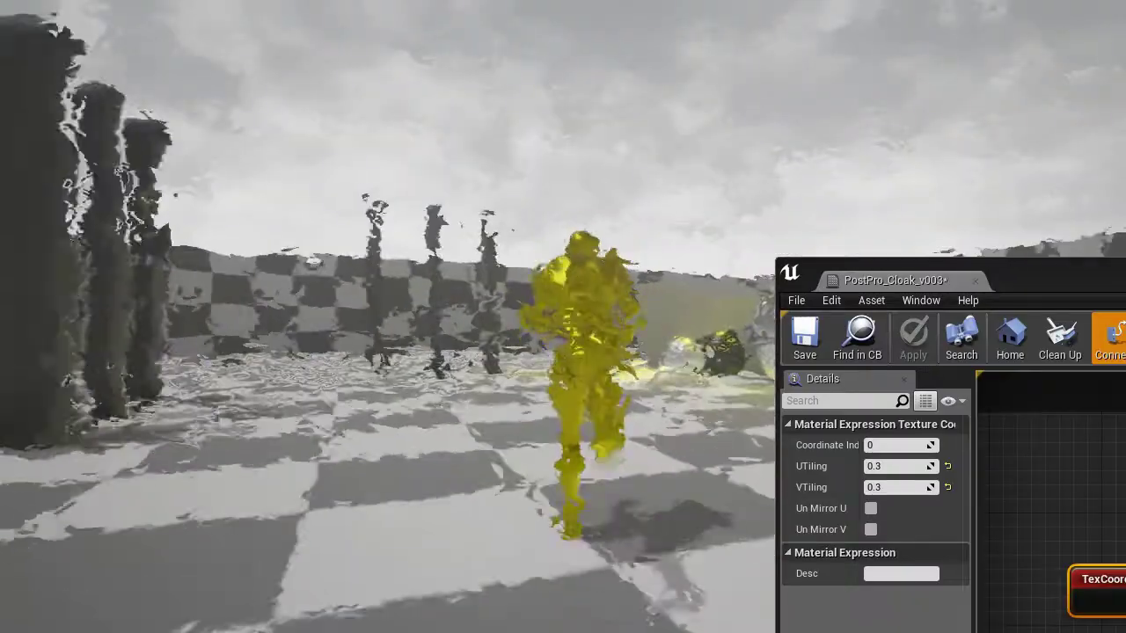
key("w")
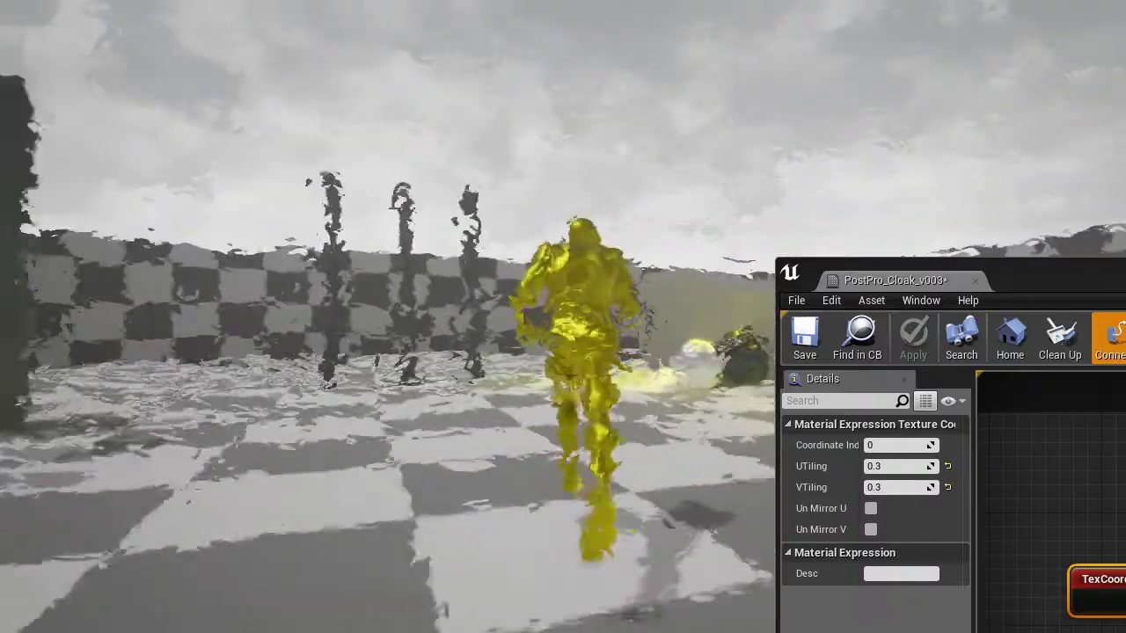
key("d")
key("w")
key("d")
key("w")
key("d")
key("w")
key("w")
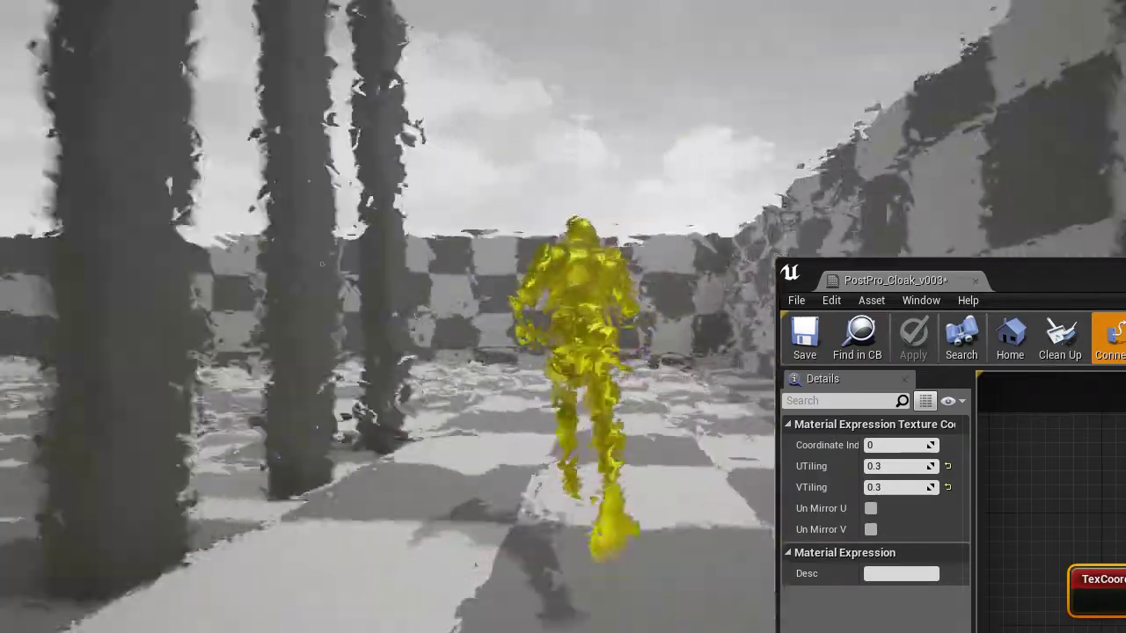
key("a")
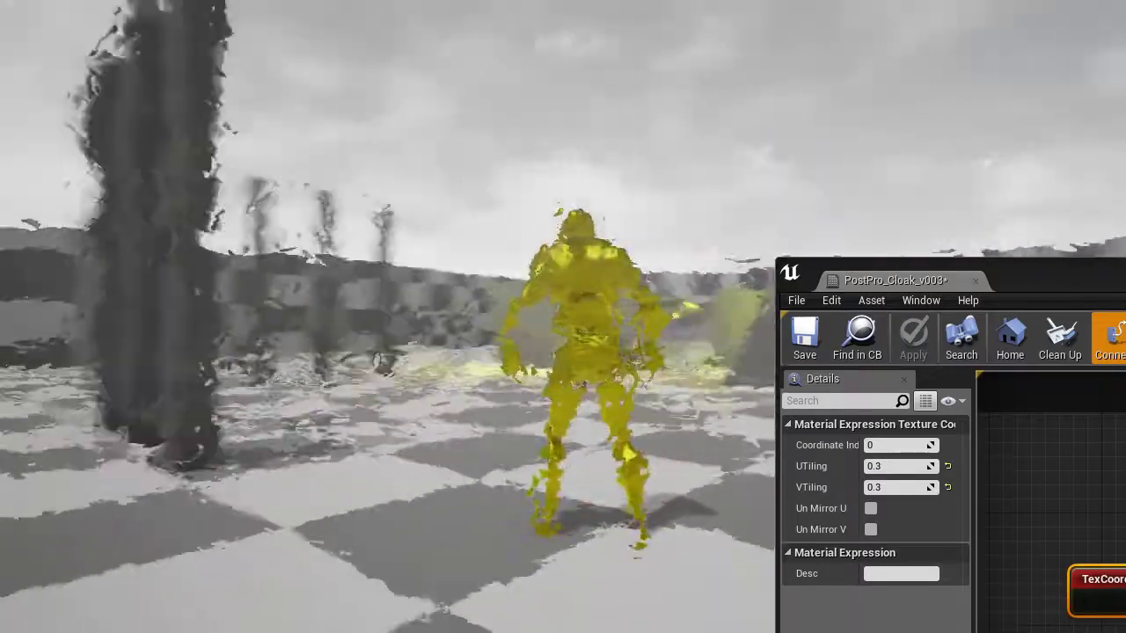
- Run the character around the level between the pillars and walls to examine the full-screen distortion, and stop playing
key("w")
key("w")
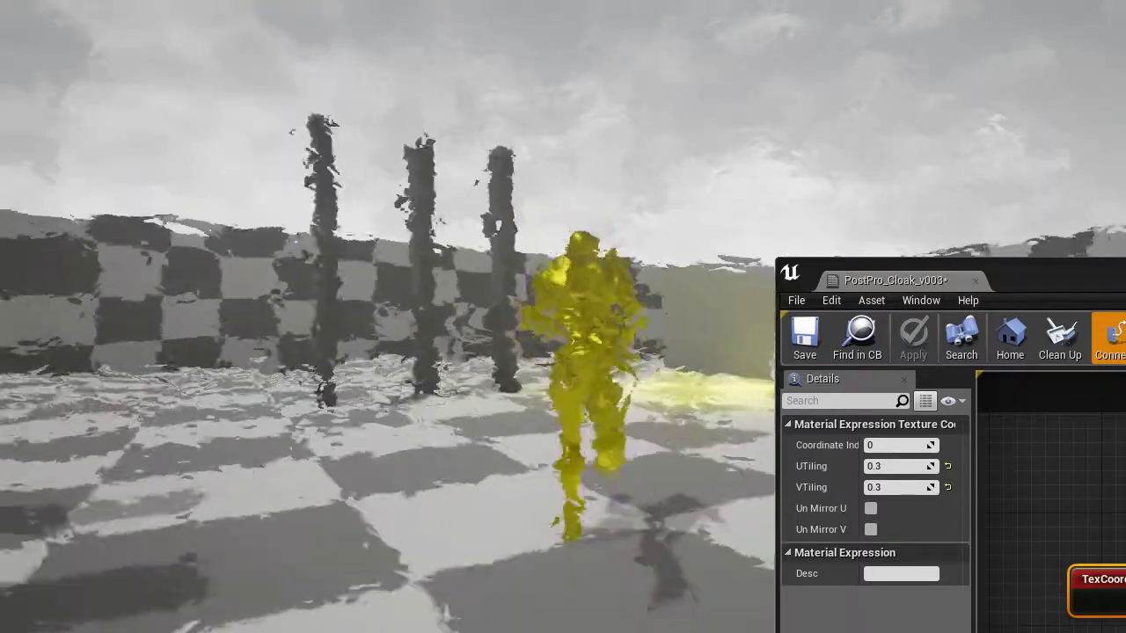
key("d")
key("s")
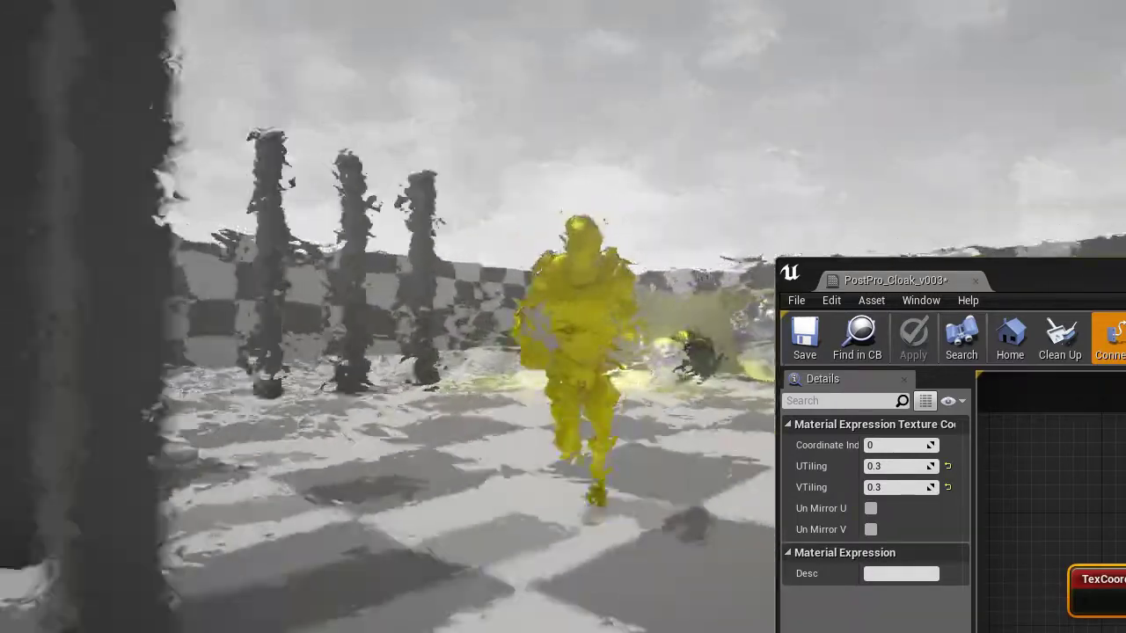
key("a")
key("w")
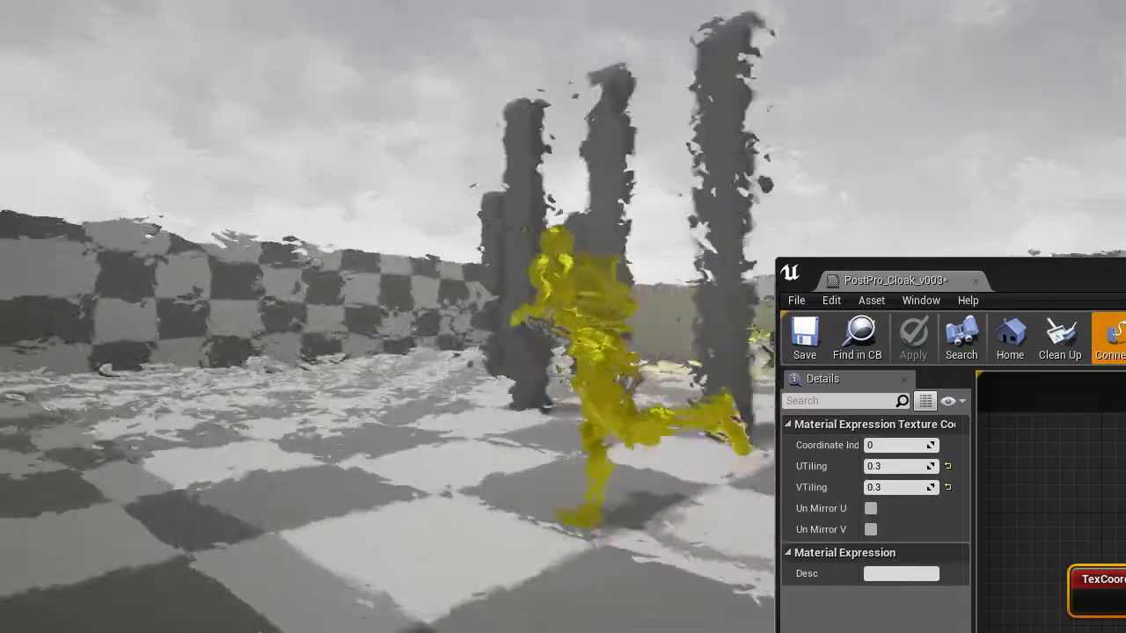
key("s")
key("a")
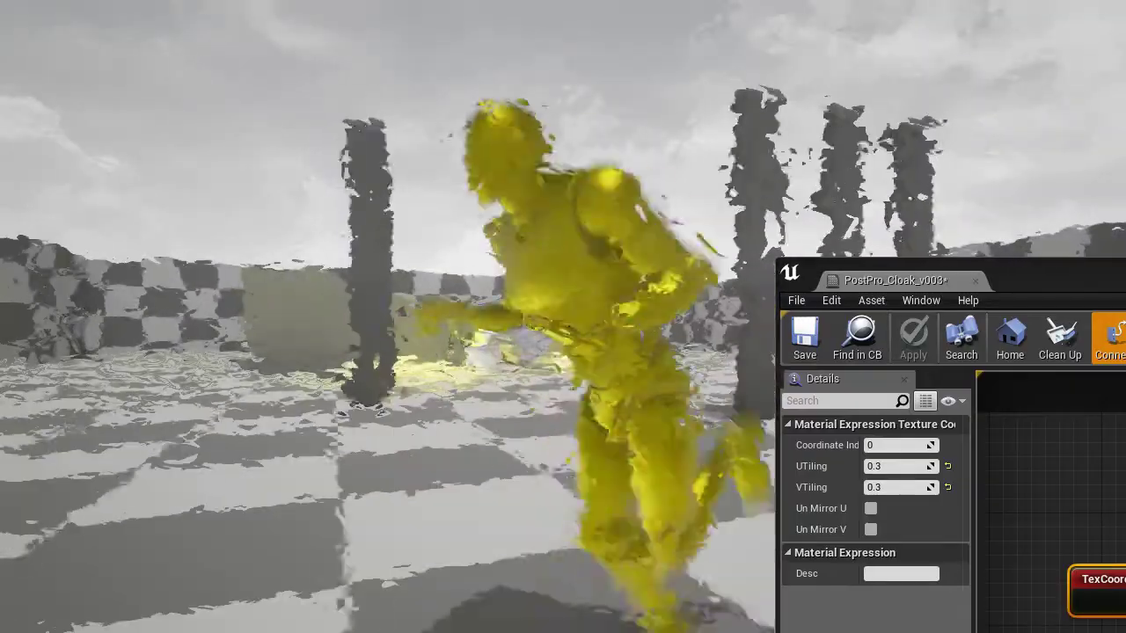
key("w")
key("w")
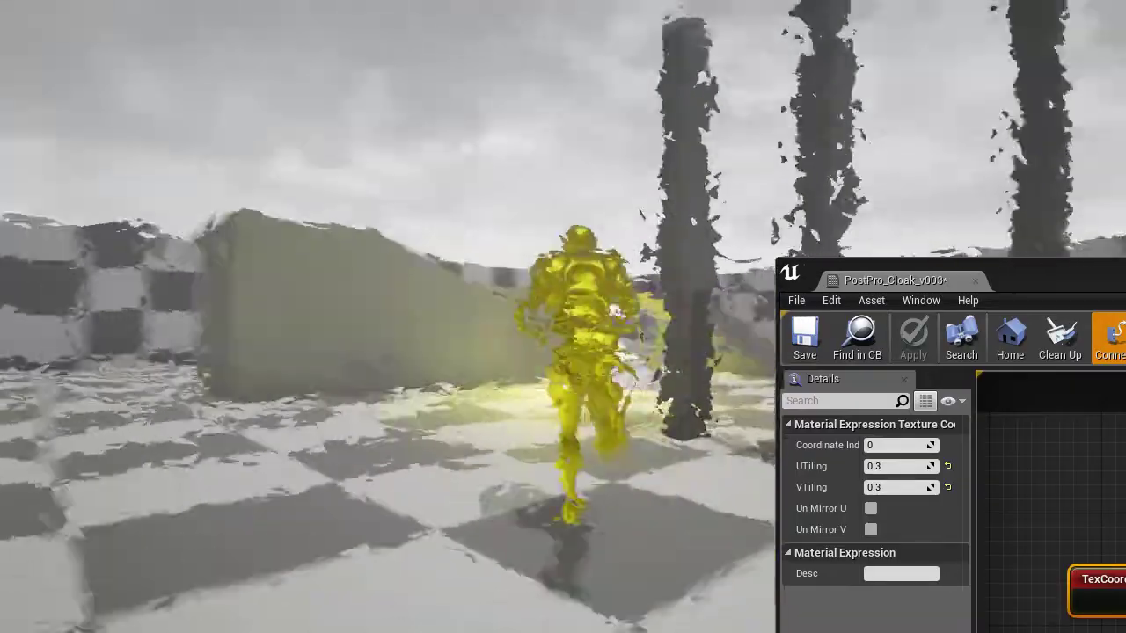
key("d")
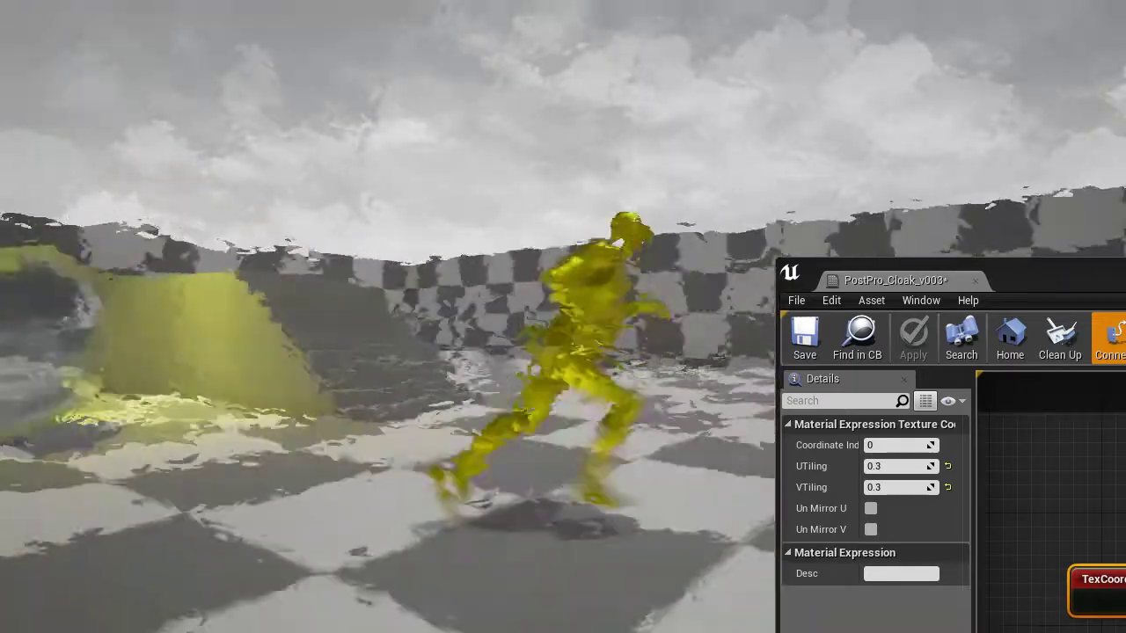
key("s")
key("w")
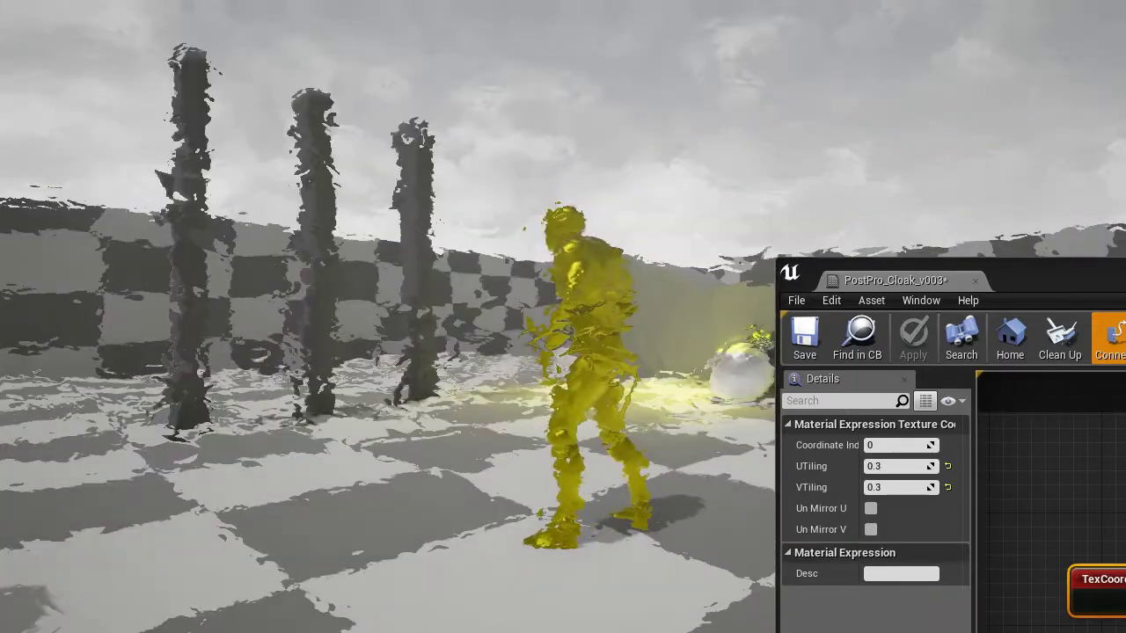
key("Escape")
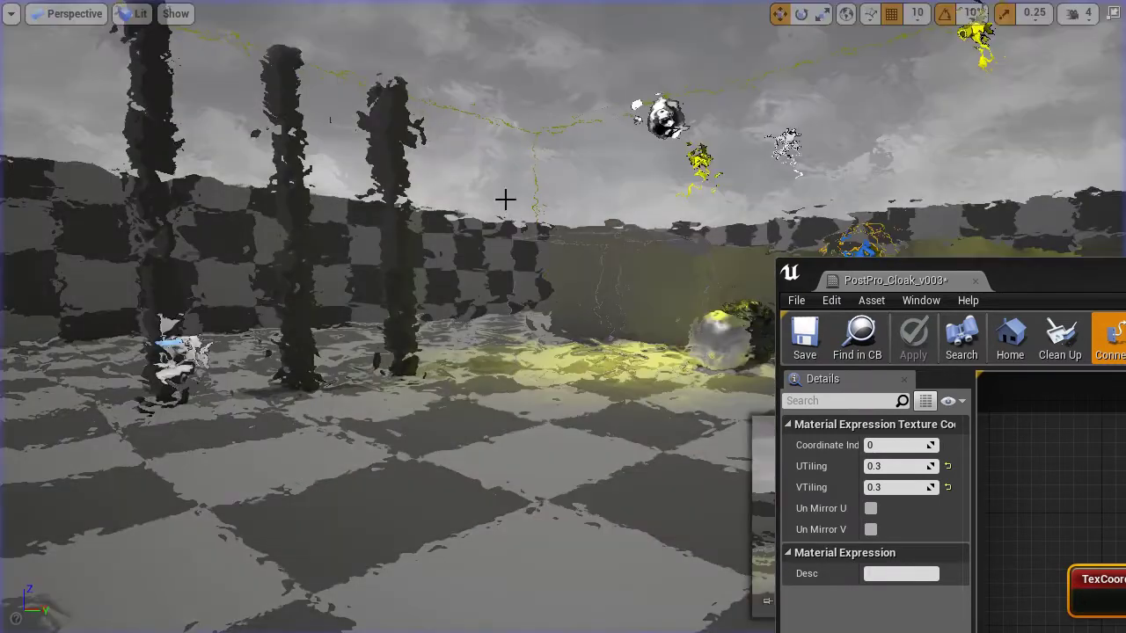
- Save the PostPro_Cloak_v003 material and enlarge its window, giving the node graph more width than the details
left_click_drag(1095, 292, 572, 152)
left_click(336, 209)
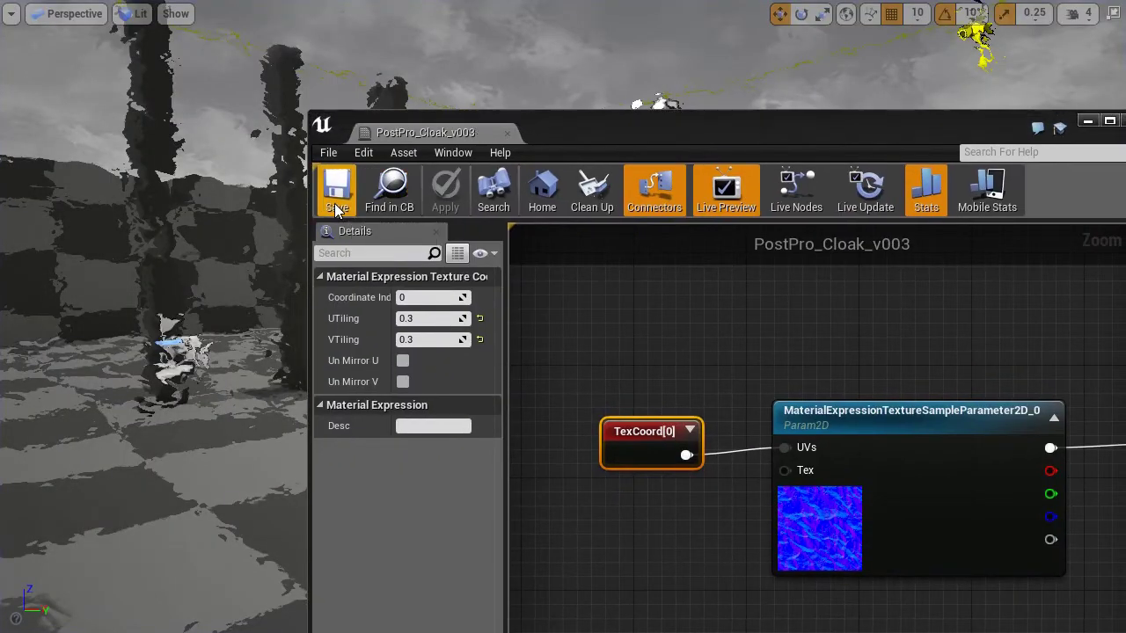
scroll(968, 347, "down", 8)
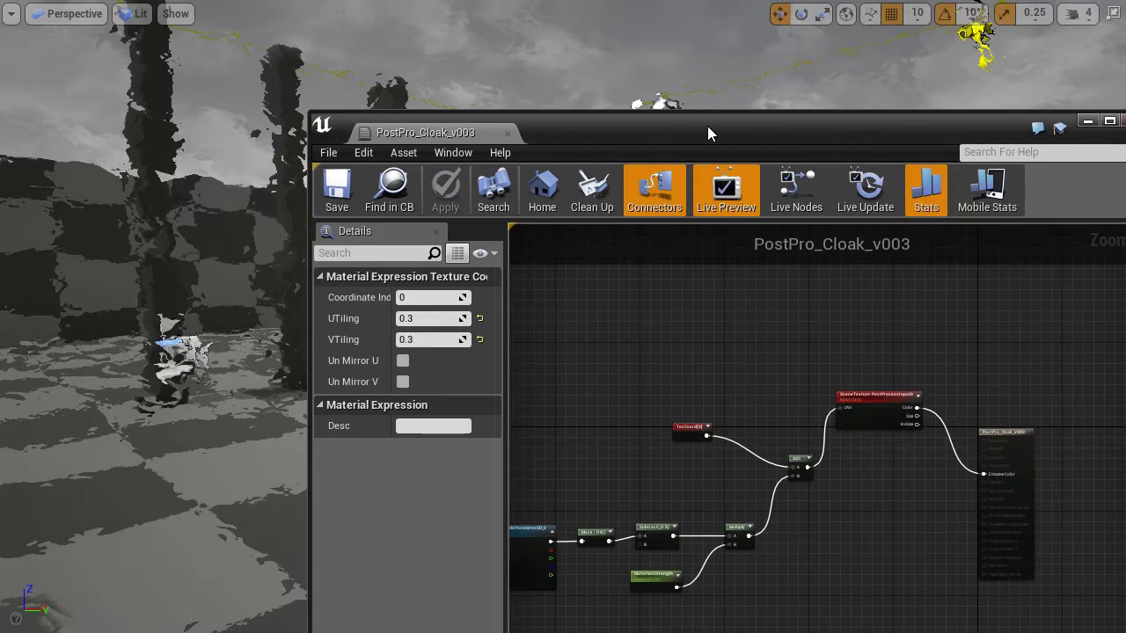
left_click_drag(708, 132, 372, 14)
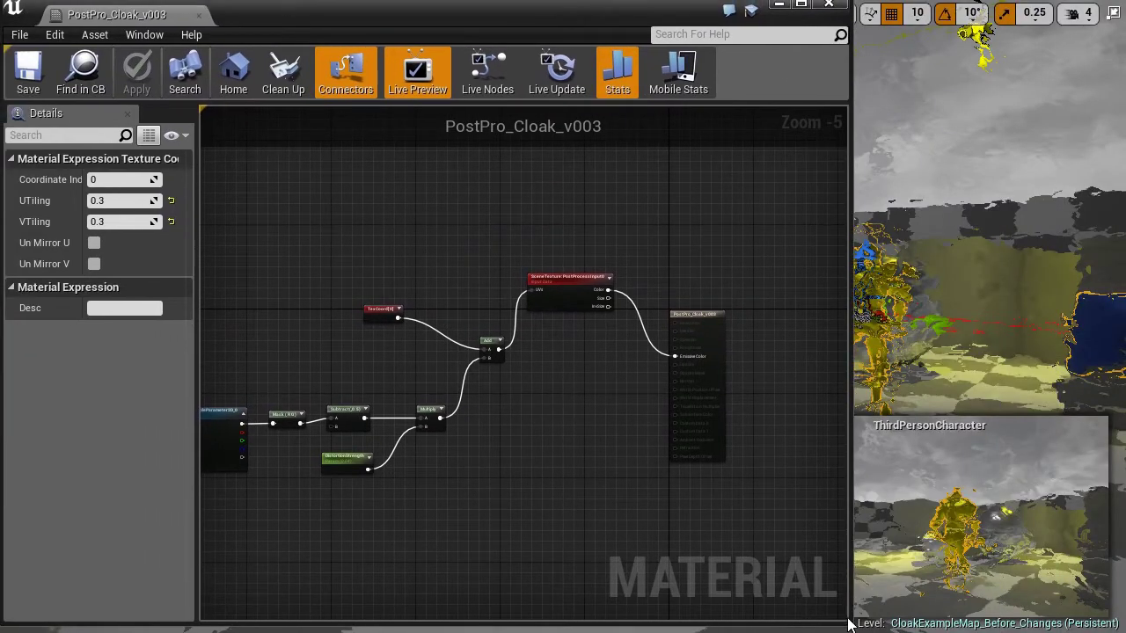
left_click_drag(843, 627, 1124, 631)
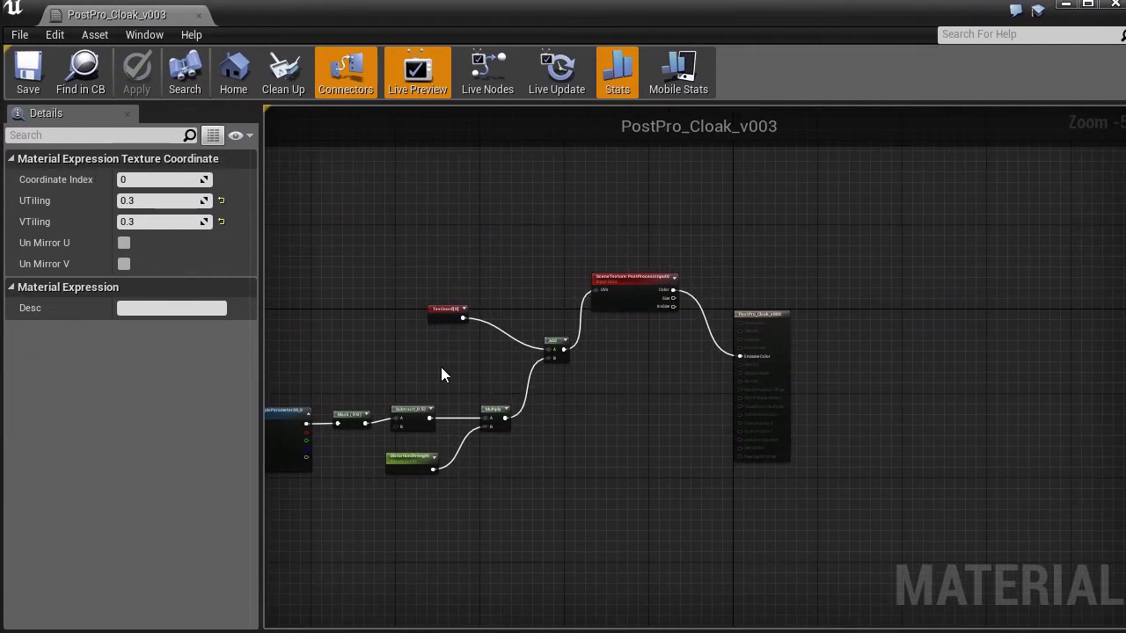
left_click_drag(256, 361, 131, 352)
- Examine the node graph from the texture parameter to the Emissive Color output, and minimize the material window
scroll(465, 479, "up", 3)
right_click_drag(464, 475, 689, 498)
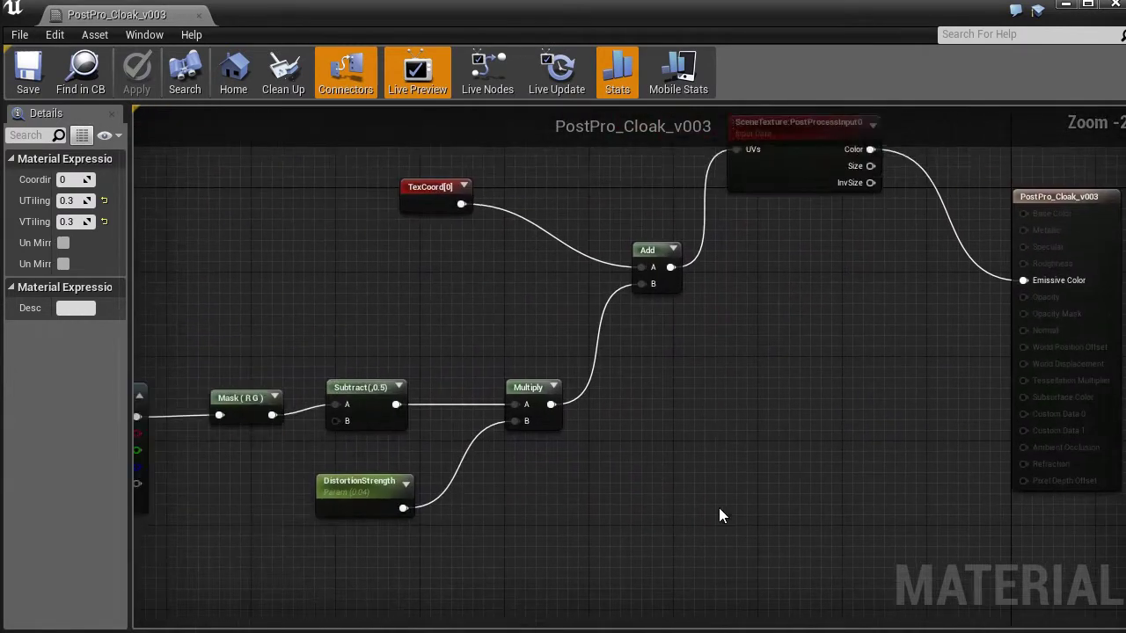
scroll(688, 498, "down", 1)
right_click_drag(698, 384, 778, 438)
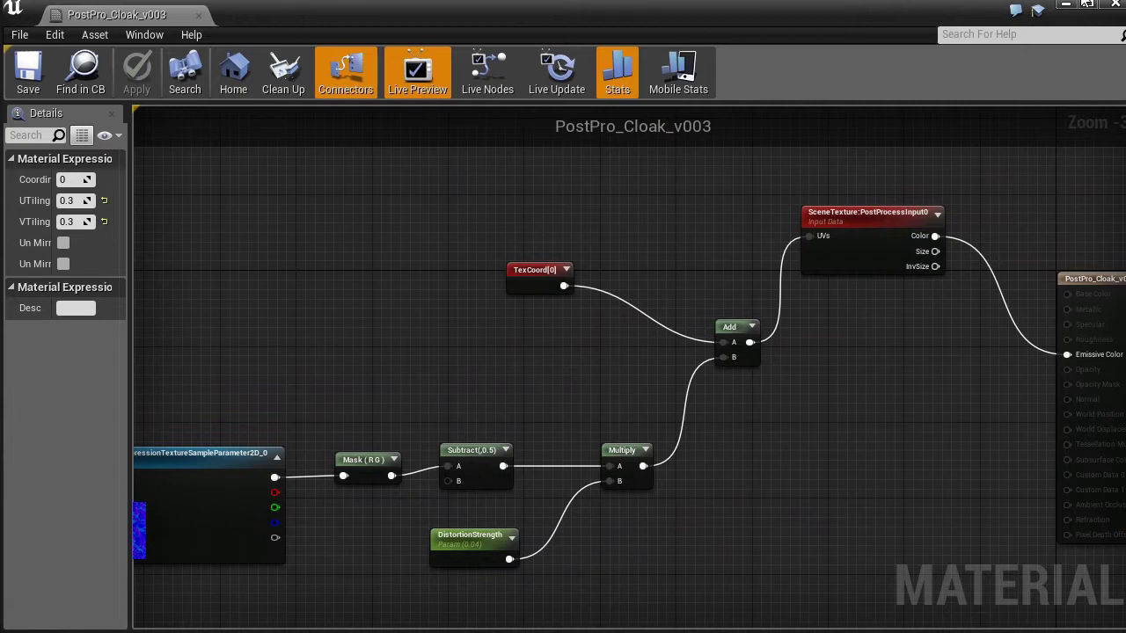
left_click(1066, 4)
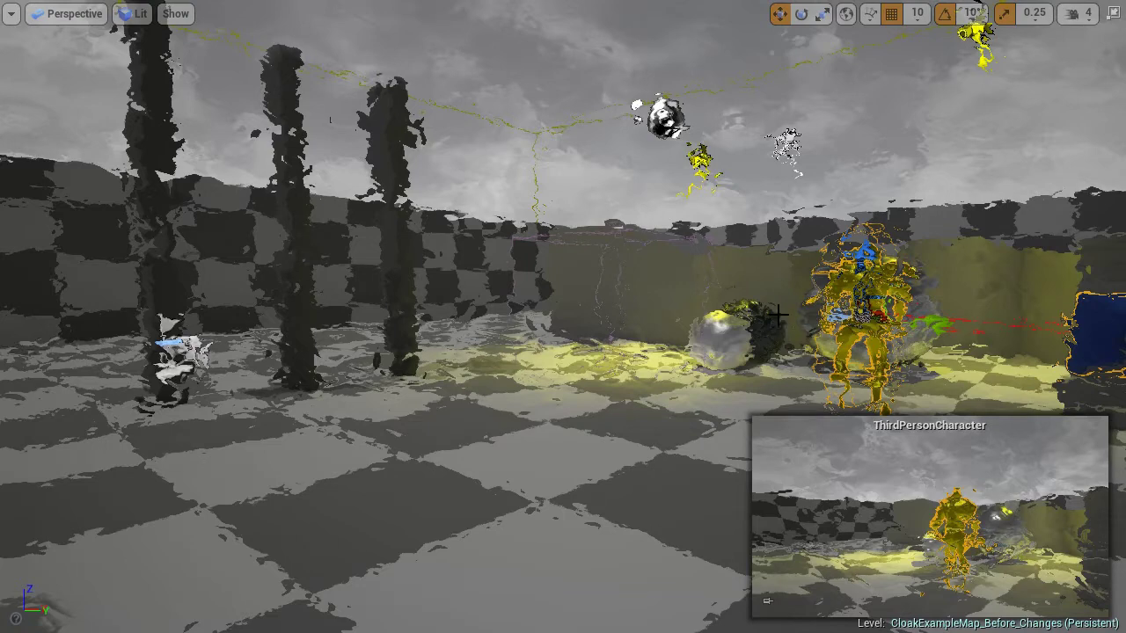
- Restore the full editor layout, disable the PostProcessVolume's Enabled option, and save the level
key("F11")
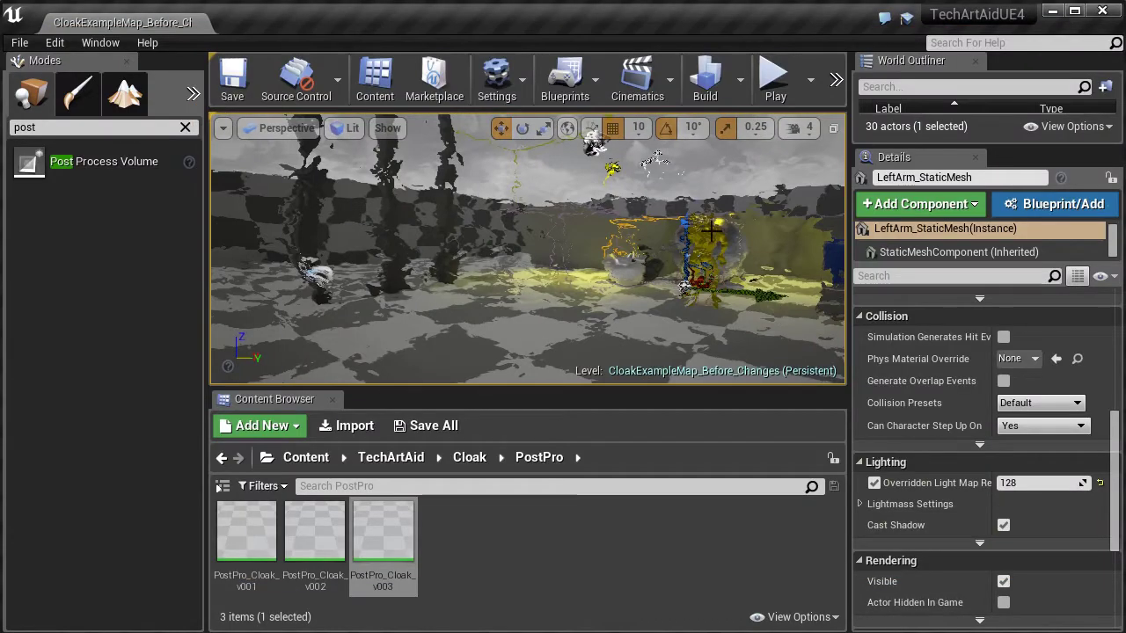
left_click_drag(1014, 148, 1007, 293)
scroll(992, 251, "down", 1)
left_click(992, 253)
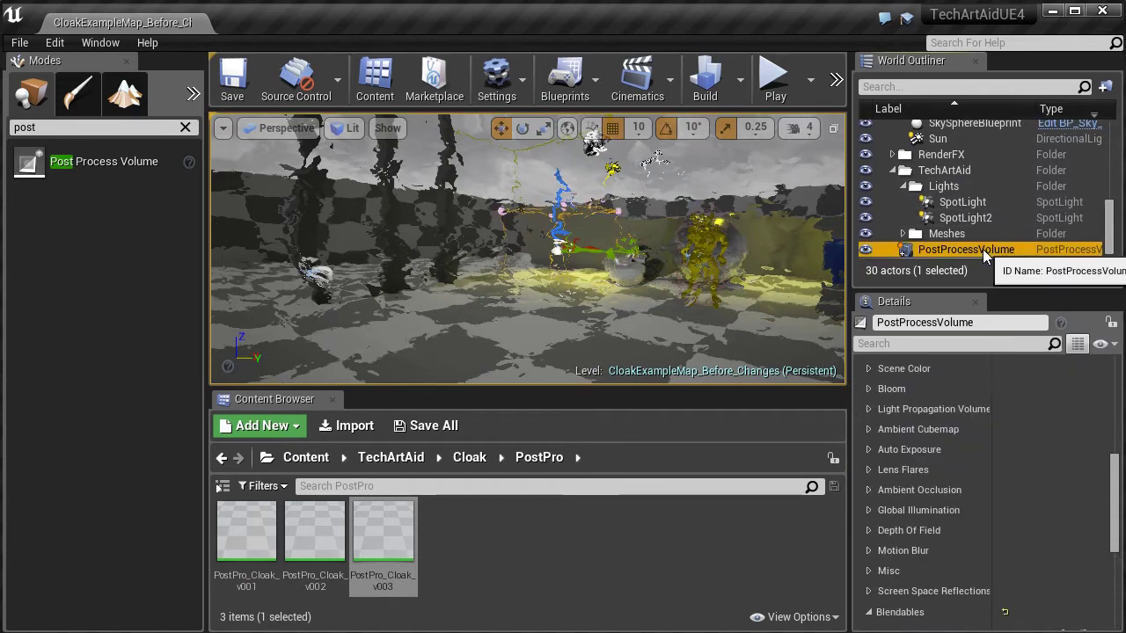
scroll(1109, 522, "down", 3)
left_click_drag(1109, 521, 1107, 587)
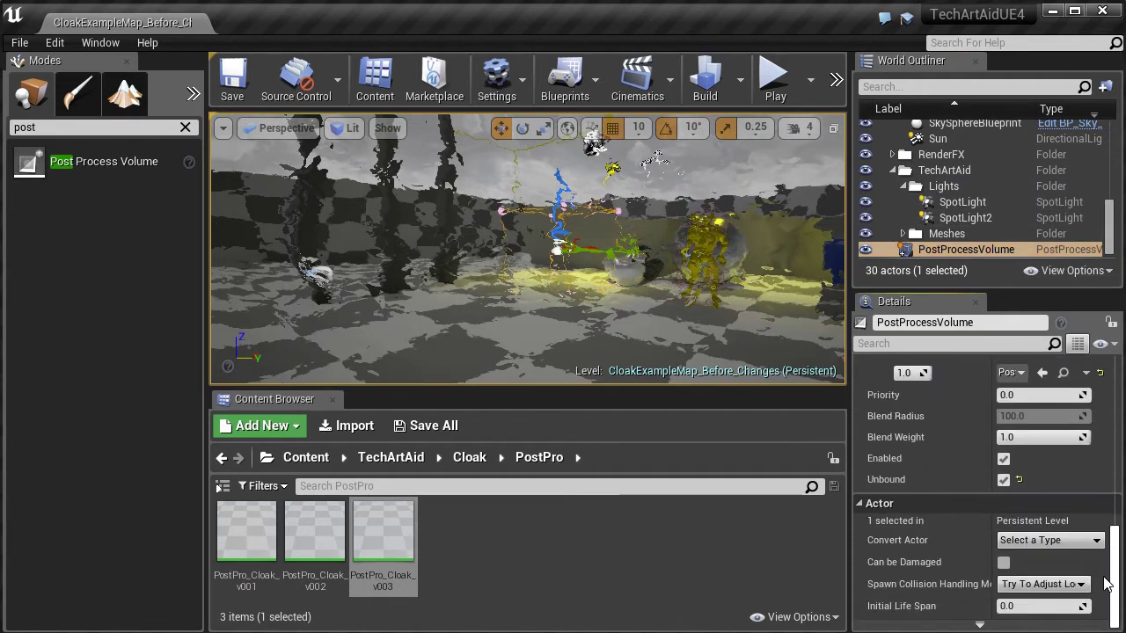
left_click(1003, 459)
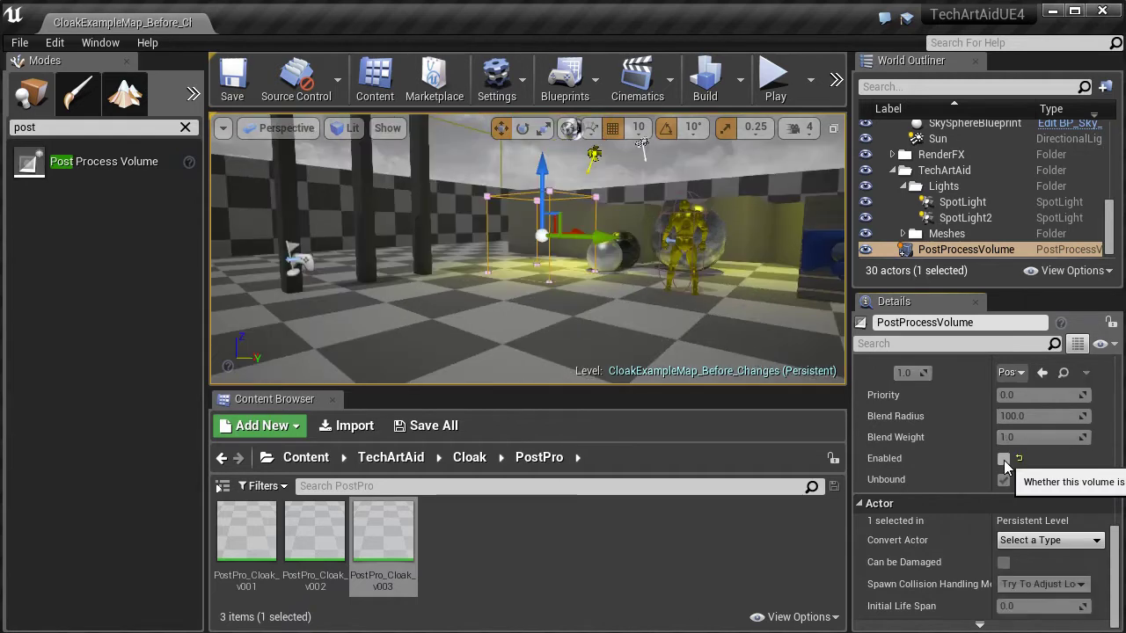
right_click_drag(528, 248, 510, 279)
left_click(239, 83)
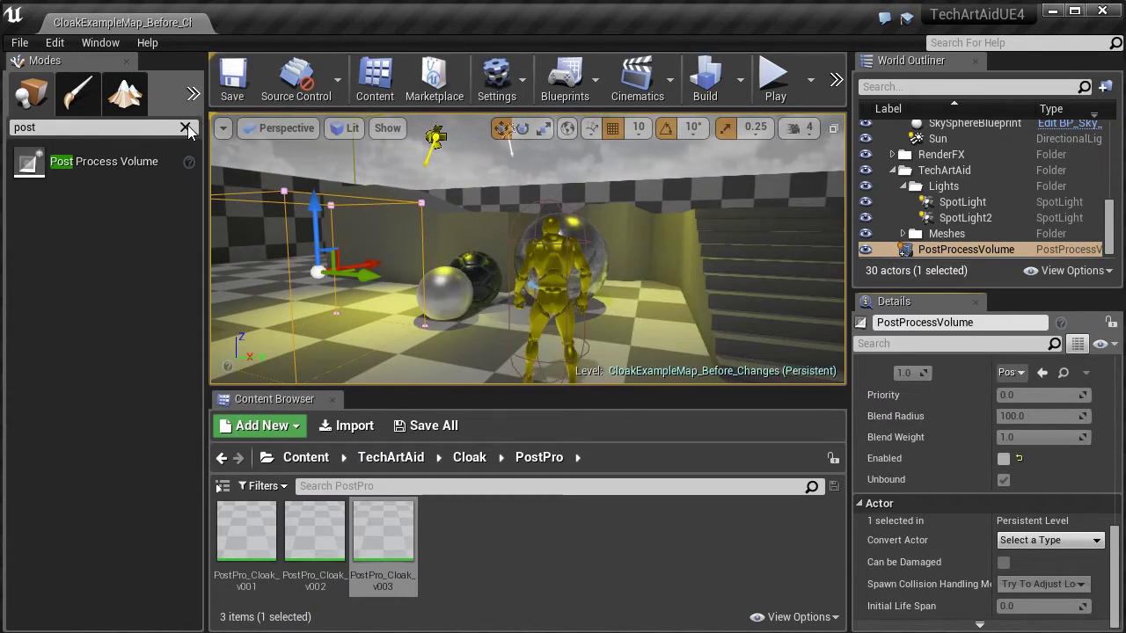
- Clear the actor class search and make the viewport taller, with a closer view of the character
left_click(185, 127)
mouse_move(208, 172)
left_mouse_down()
mouse_move(146, 172)
mouse_move(207, 173)
left_mouse_up()
left_click_drag(725, 295, 685, 454)
scroll(602, 314, "up", 8)
left_click(501, 266)
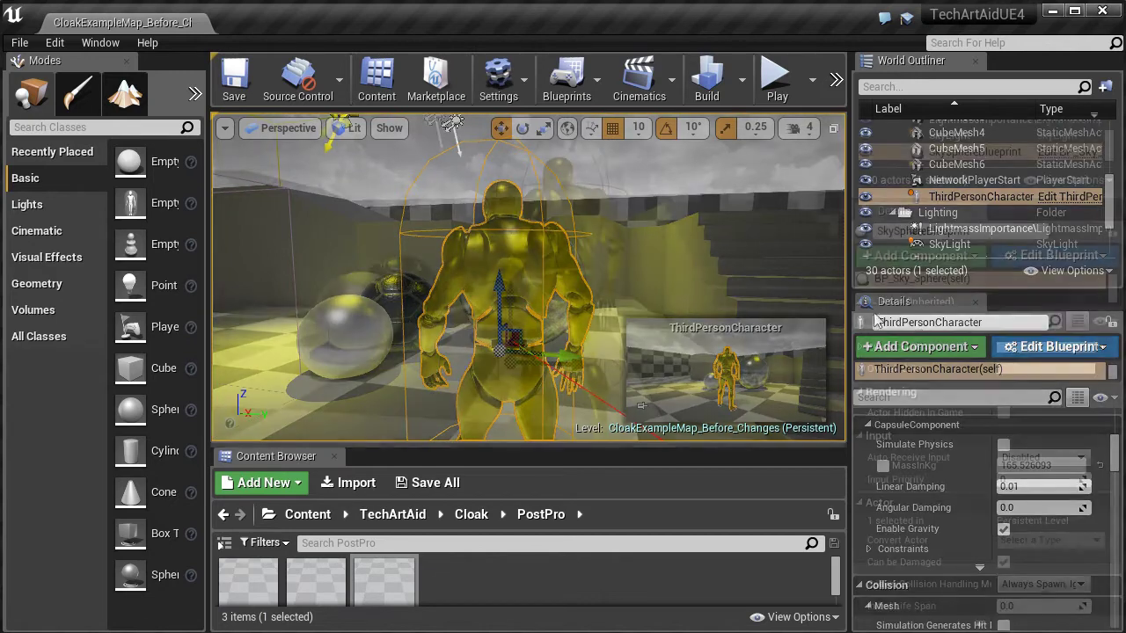
- Show the viewport's Scene Depth buffer visualization and examine the depth of the character and surroundings
left_click(352, 127)
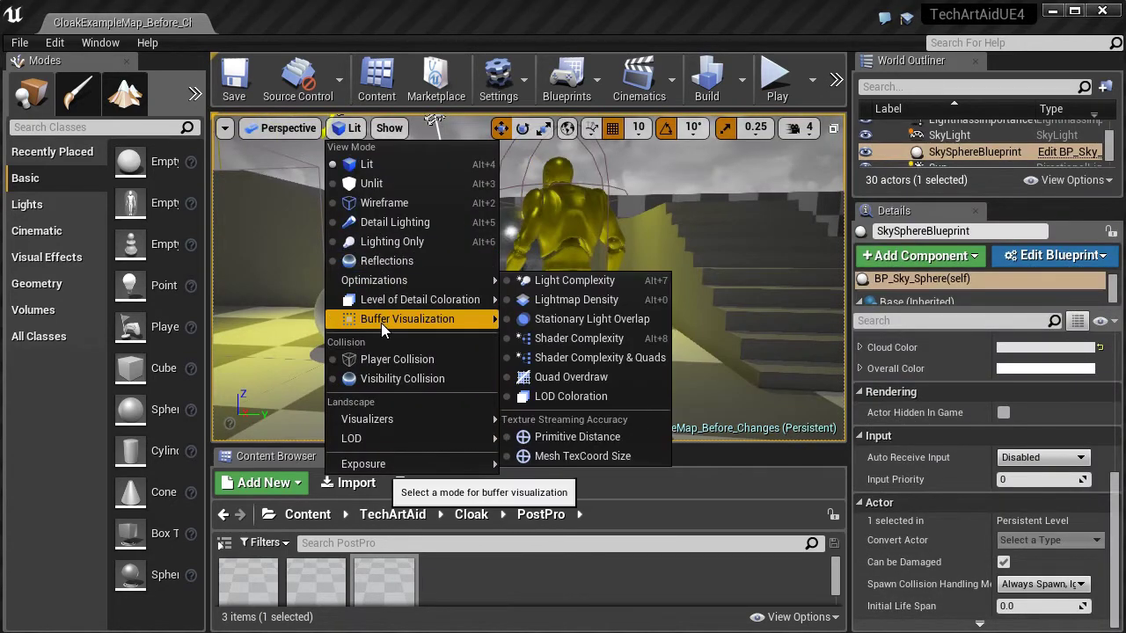
mouse_move(381, 321)
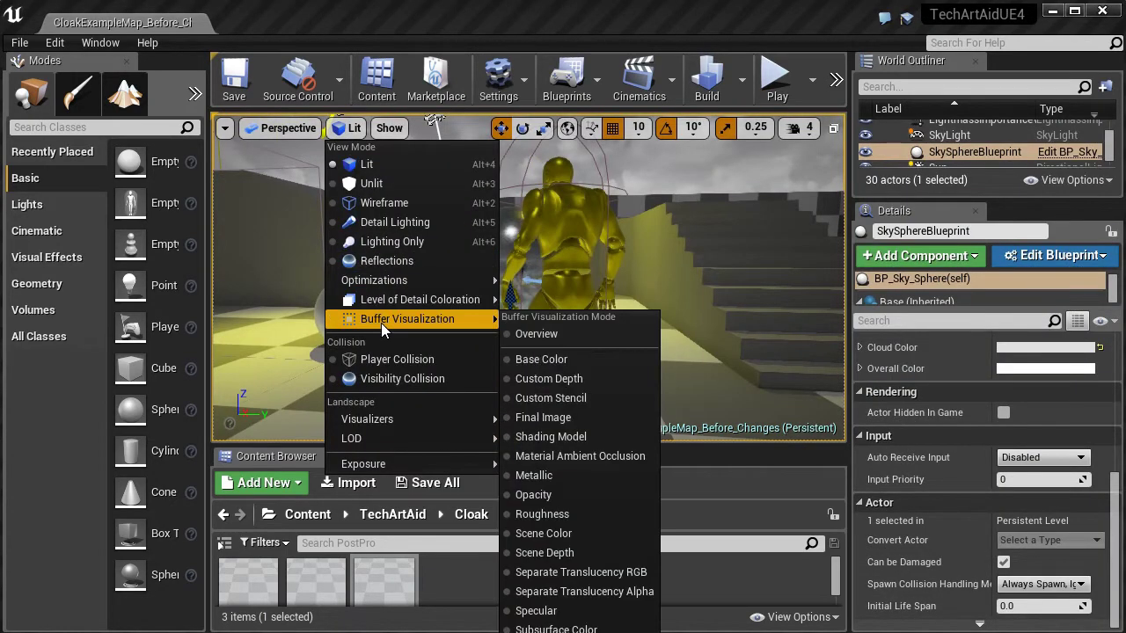
left_click(598, 555)
mouse_move(528, 277)
right_mouse_down()
mouse_move(467, 277)
mouse_move(528, 273)
mouse_move(528, 260)
mouse_move(525, 277)
right_mouse_up()
right_click_drag(695, 218, 710, 191)
right_click_drag(579, 141, 580, 141)
- Switch the viewport's buffer visualization to Custom Depth and look at the character's area
left_click(393, 128)
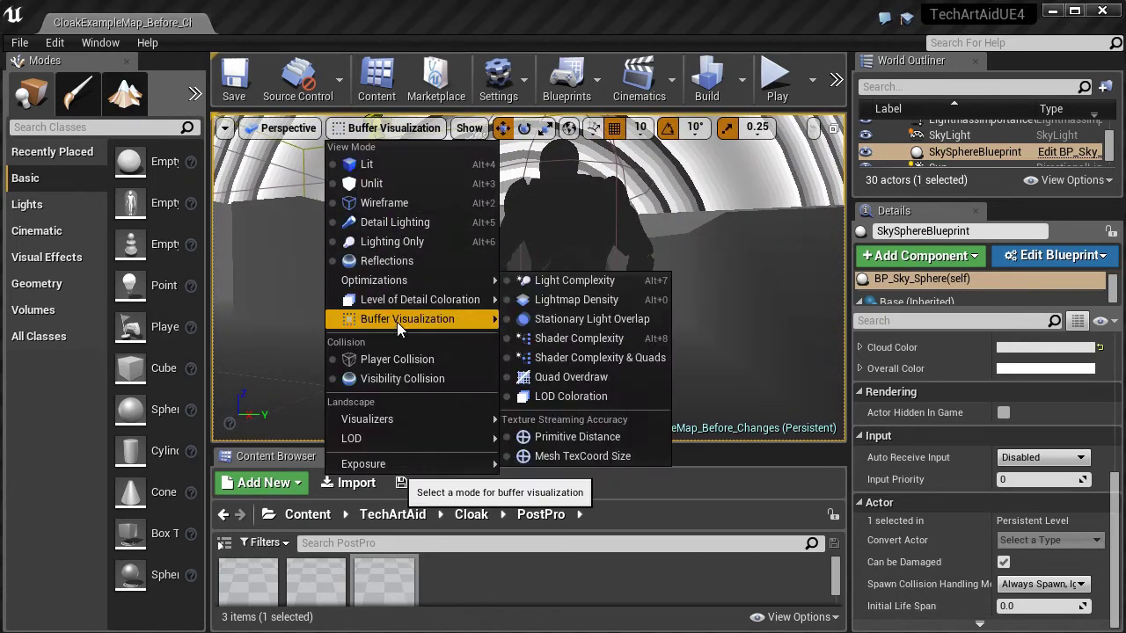
mouse_move(397, 320)
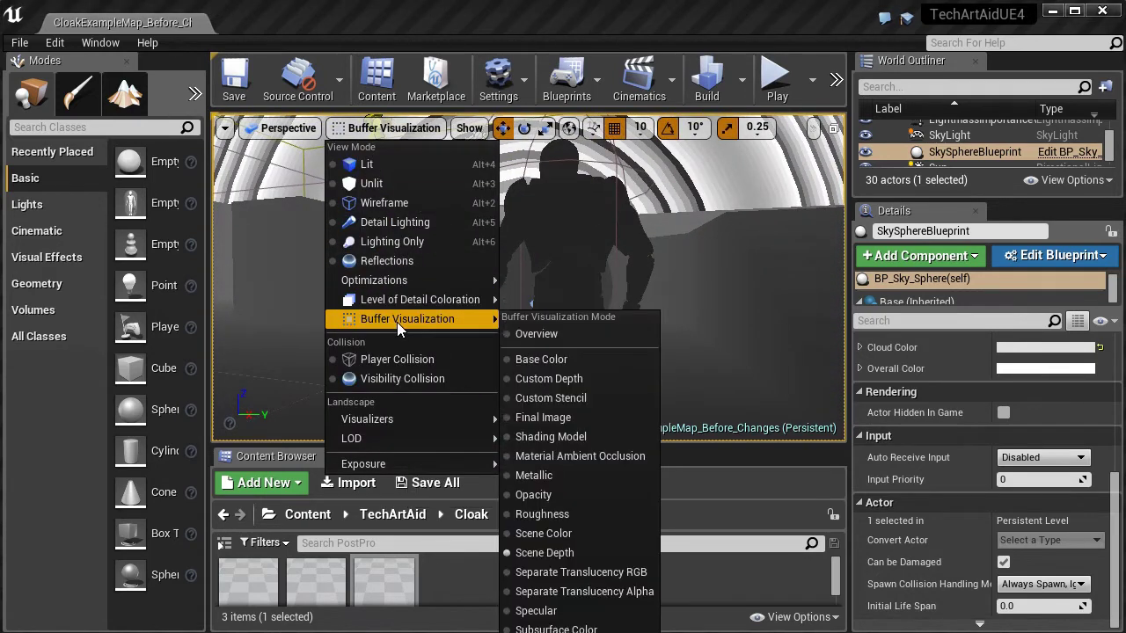
left_click(624, 379)
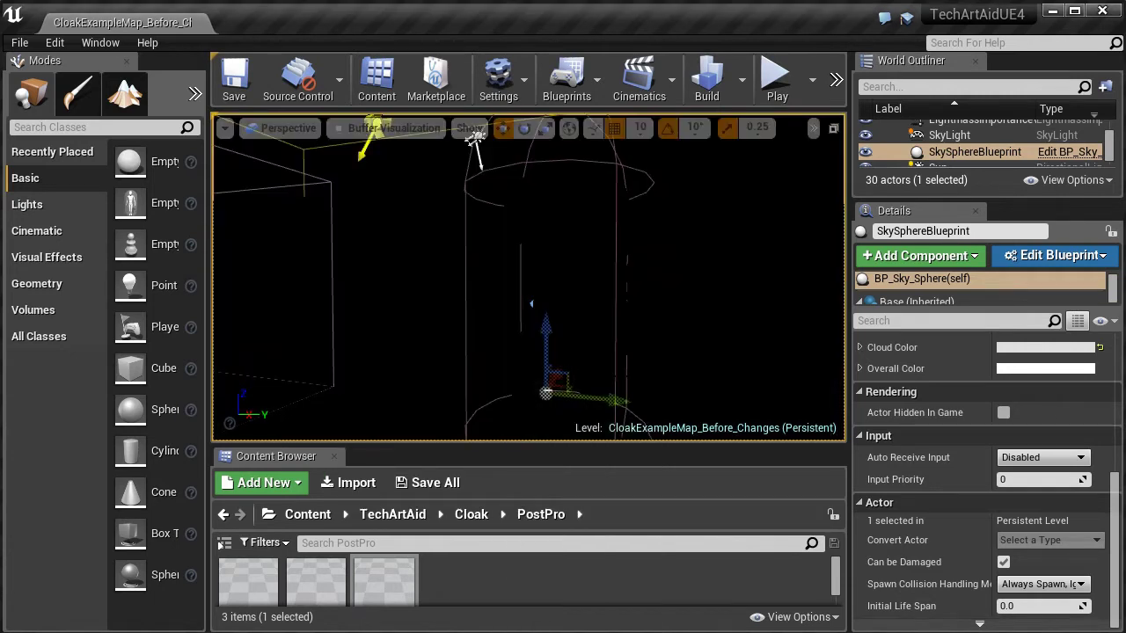
right_click_drag(528, 277, 528, 254)
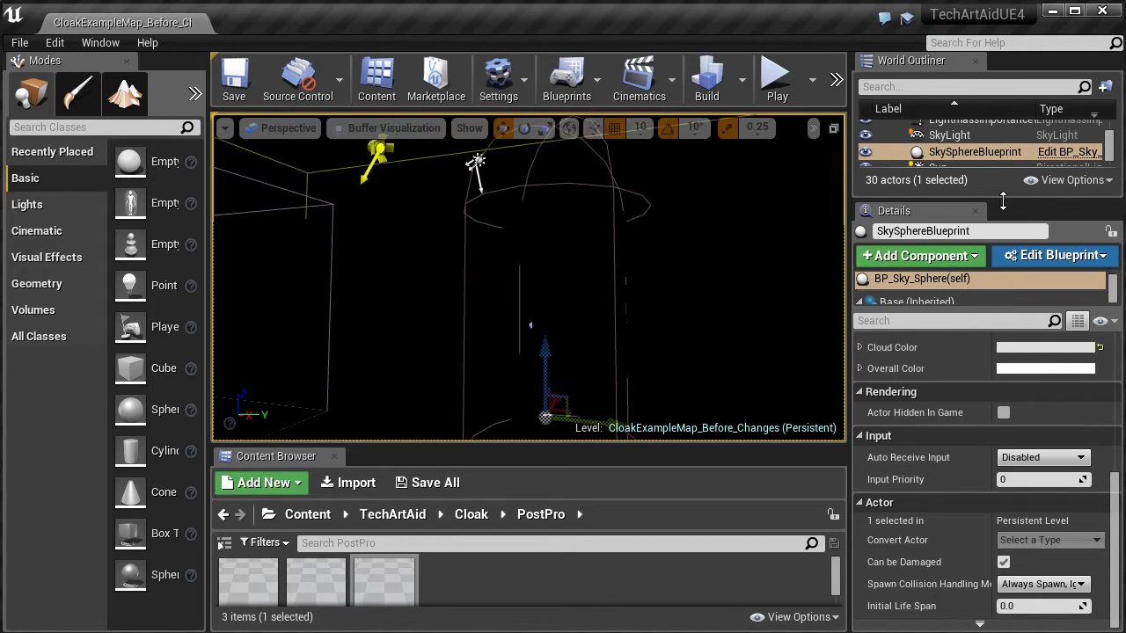
- Select the ThirdPersonCharacter in the level and enlarge the space for its details
left_click_drag(1009, 202, 990, 347)
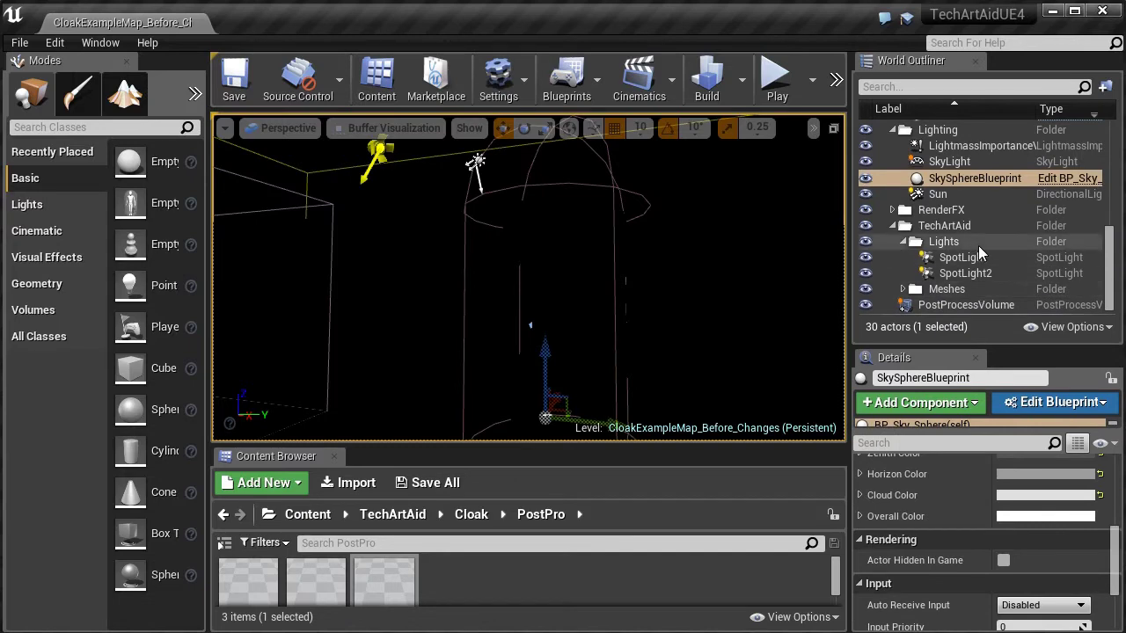
mouse_move(1108, 279)
left_mouse_down()
mouse_move(1108, 220)
mouse_move(1099, 273)
left_mouse_up()
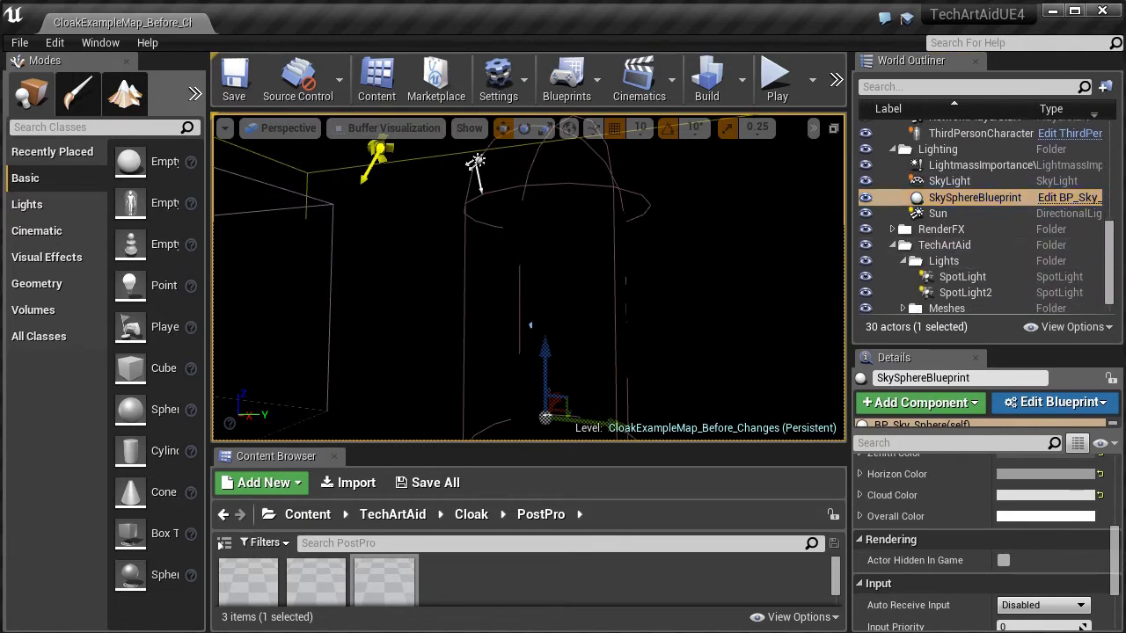
left_click(555, 249)
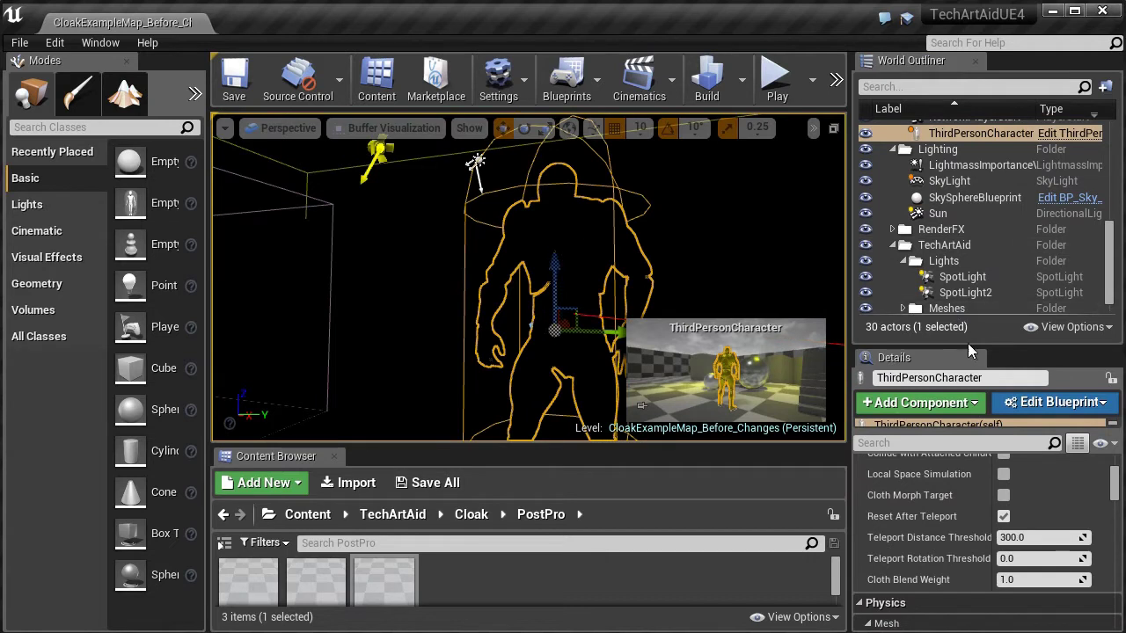
left_click_drag(970, 347, 966, 156)
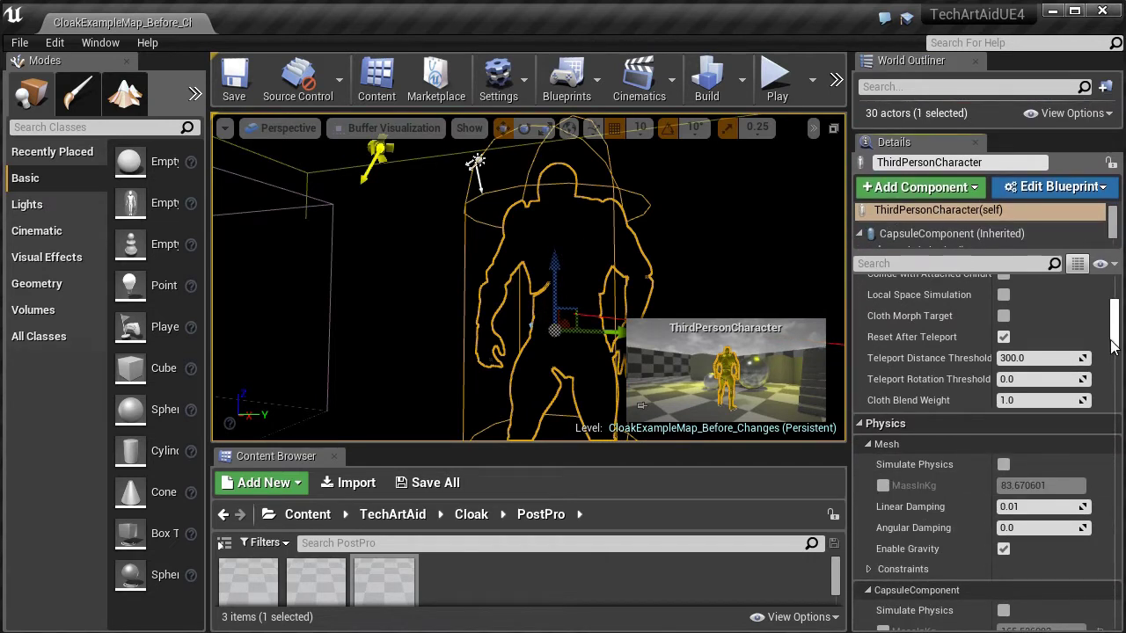
- Enable Render CustomDepth Pass in the rendering settings of the character's Mesh component
left_click_drag(1114, 345, 1121, 394)
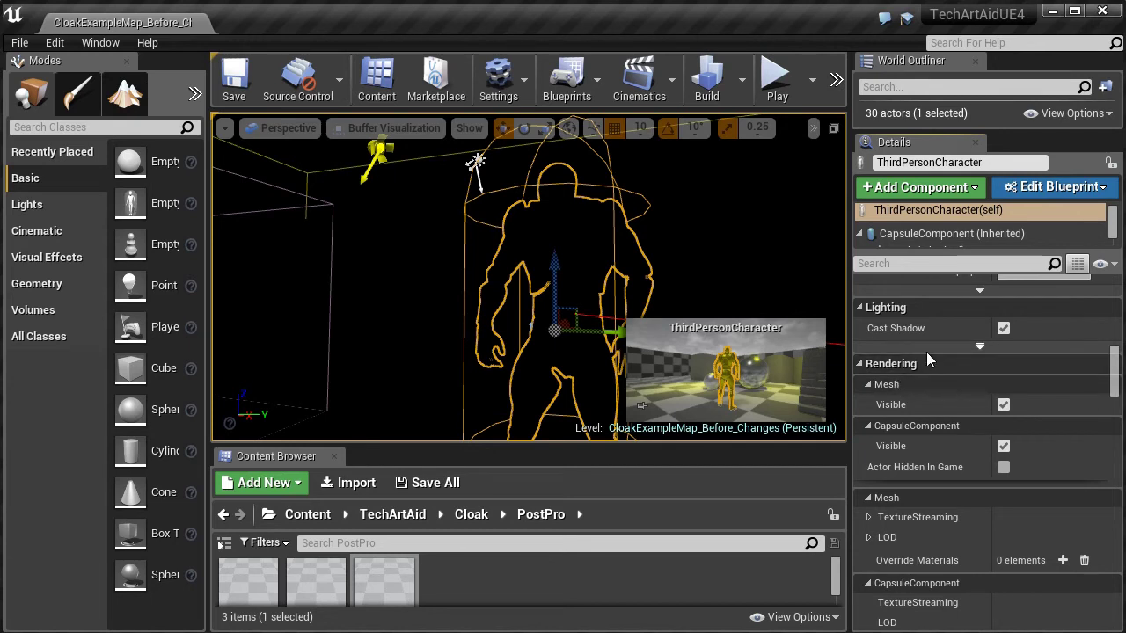
left_click_drag(1120, 385, 1118, 402)
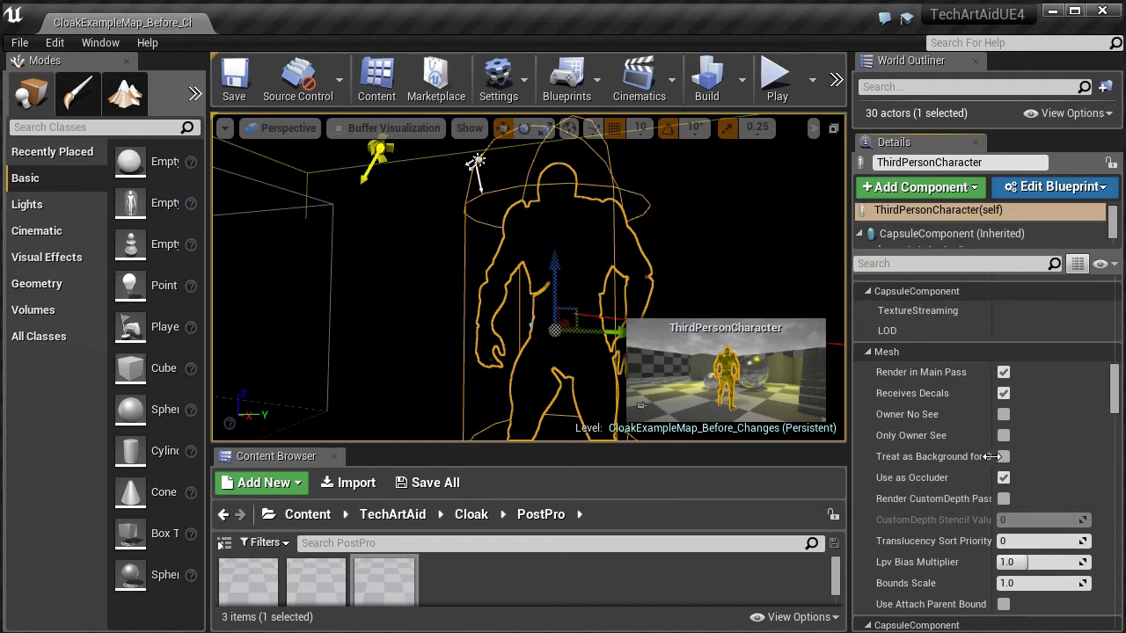
left_click_drag(991, 458, 1016, 457)
mouse_move(958, 500)
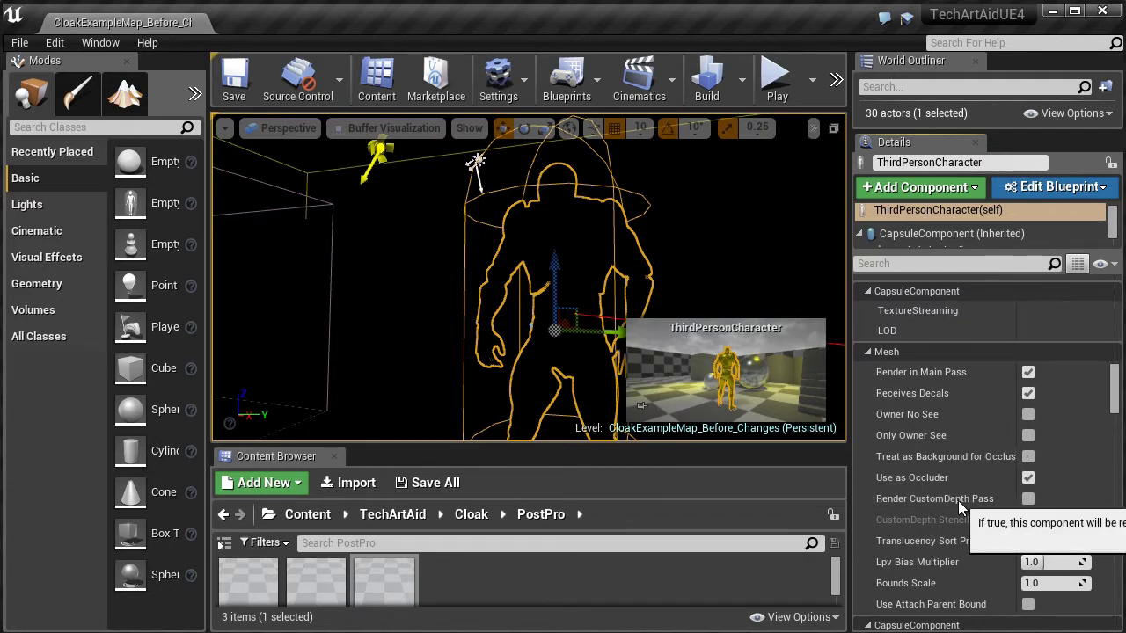
left_click(1029, 499)
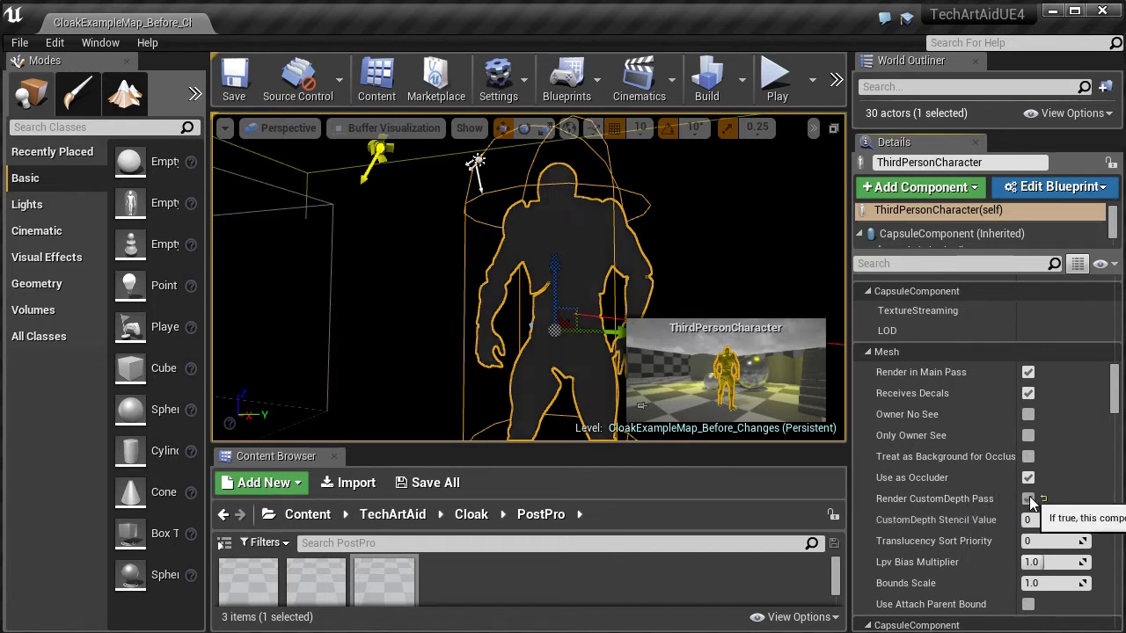
- Switch the Mesh's Render CustomDepth Pass off and on again to compare the character in the Custom Depth view
left_click(1029, 500)
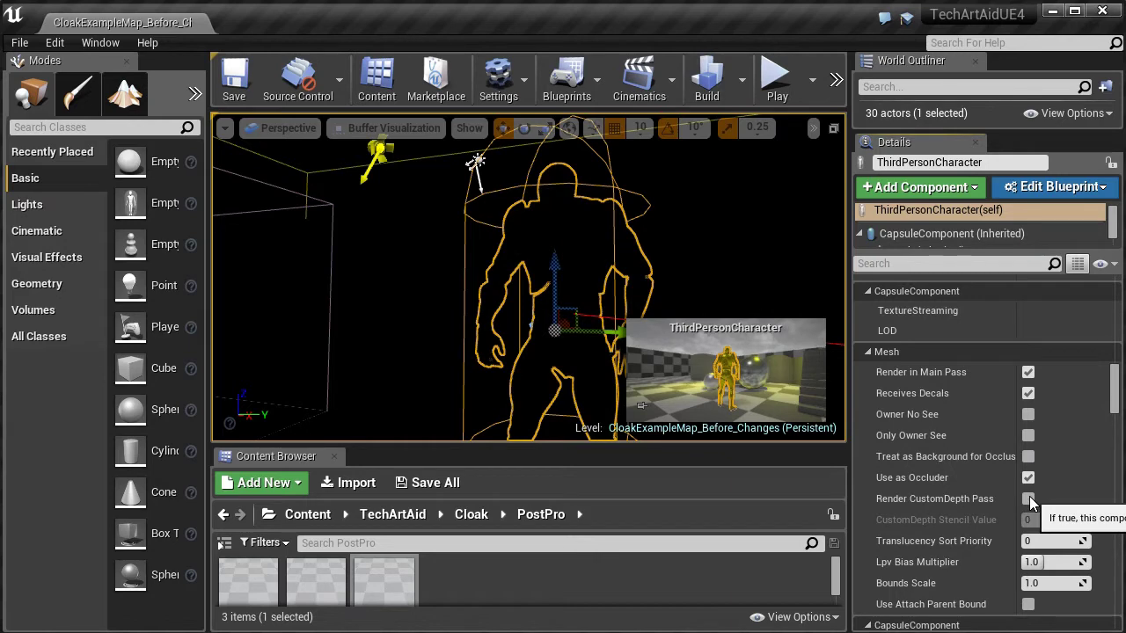
left_click(1029, 499)
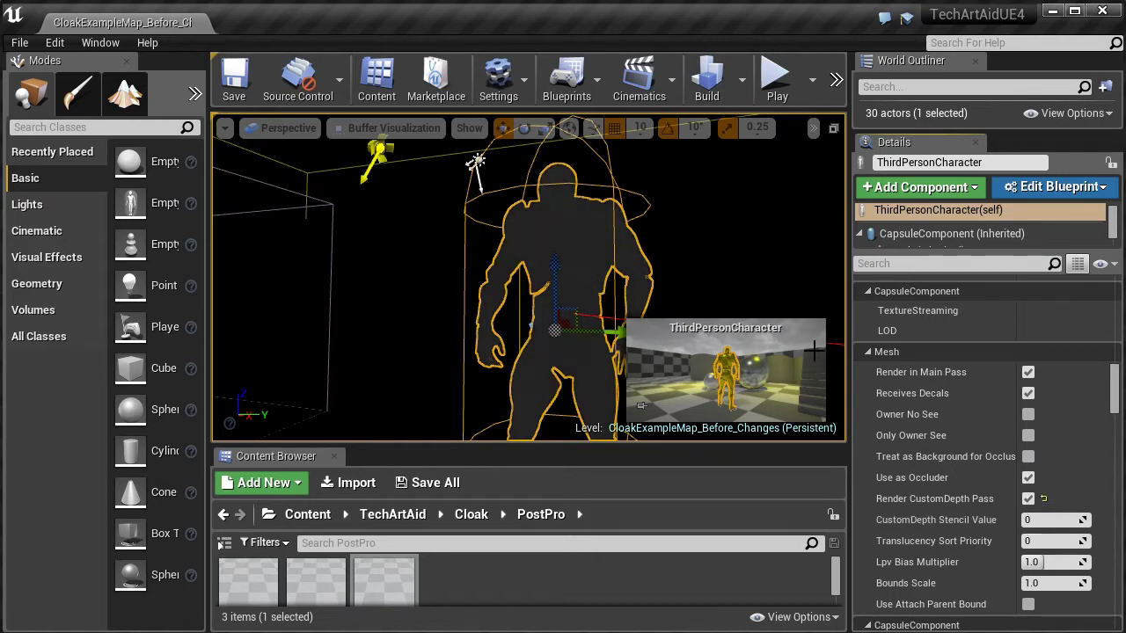
scroll(528, 277, "down", 5)
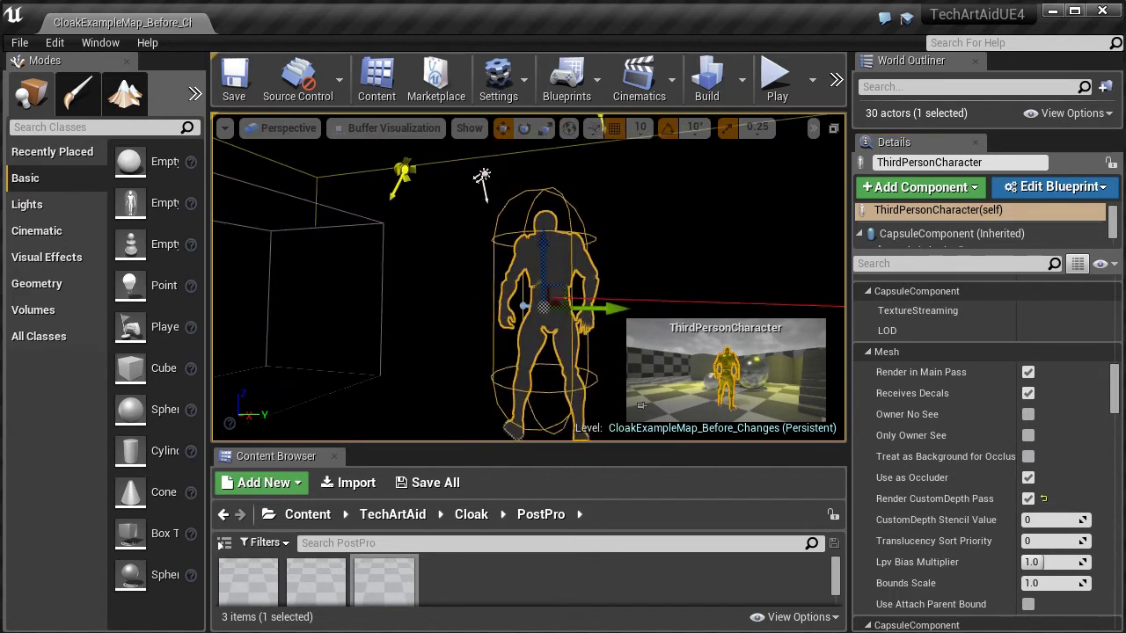
scroll(528, 277, "up", 6)
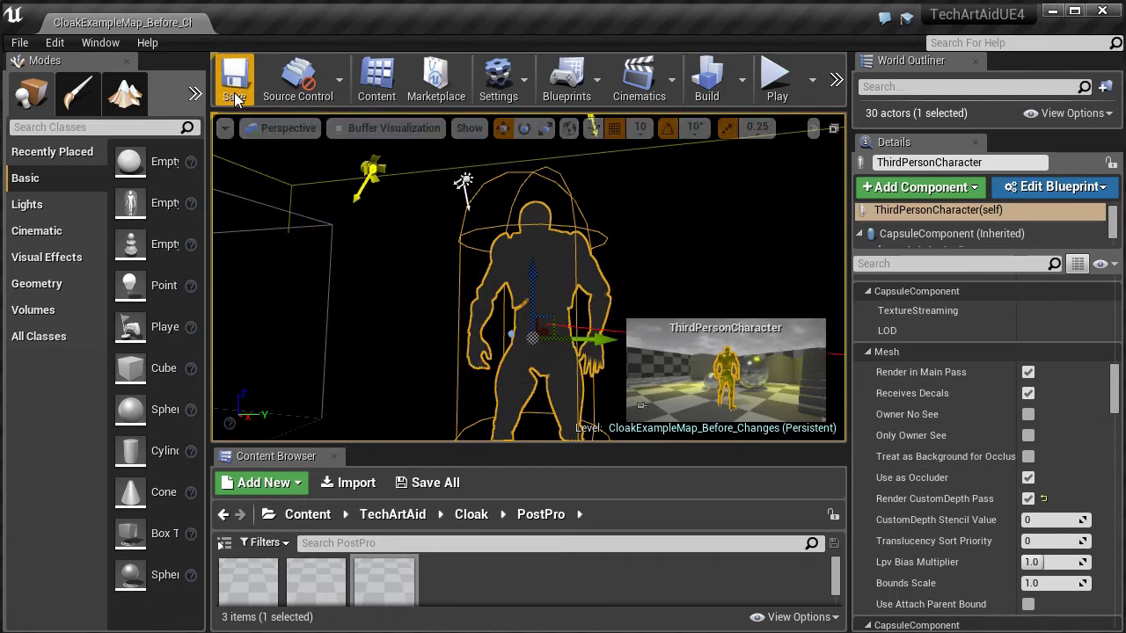
- Open the PostPro_Cloak_v003 material for editing and bring its distortion nodes into view
double_click(370, 581)
scroll(459, 370, "down", 2)
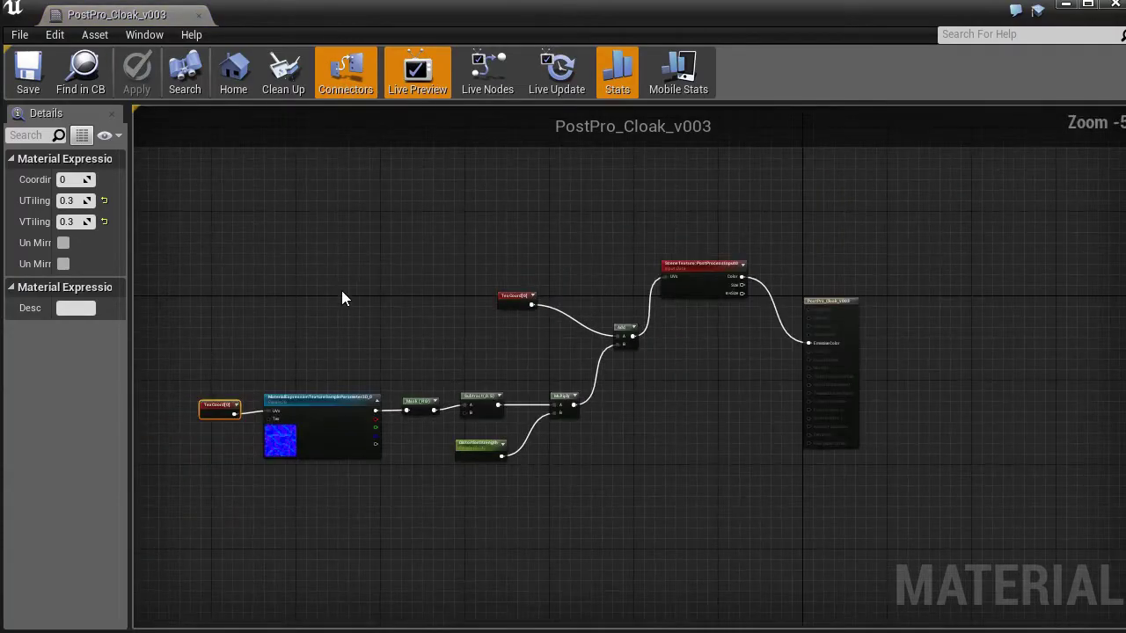
scroll(369, 299, "up", 1)
scroll(493, 397, "up", 1)
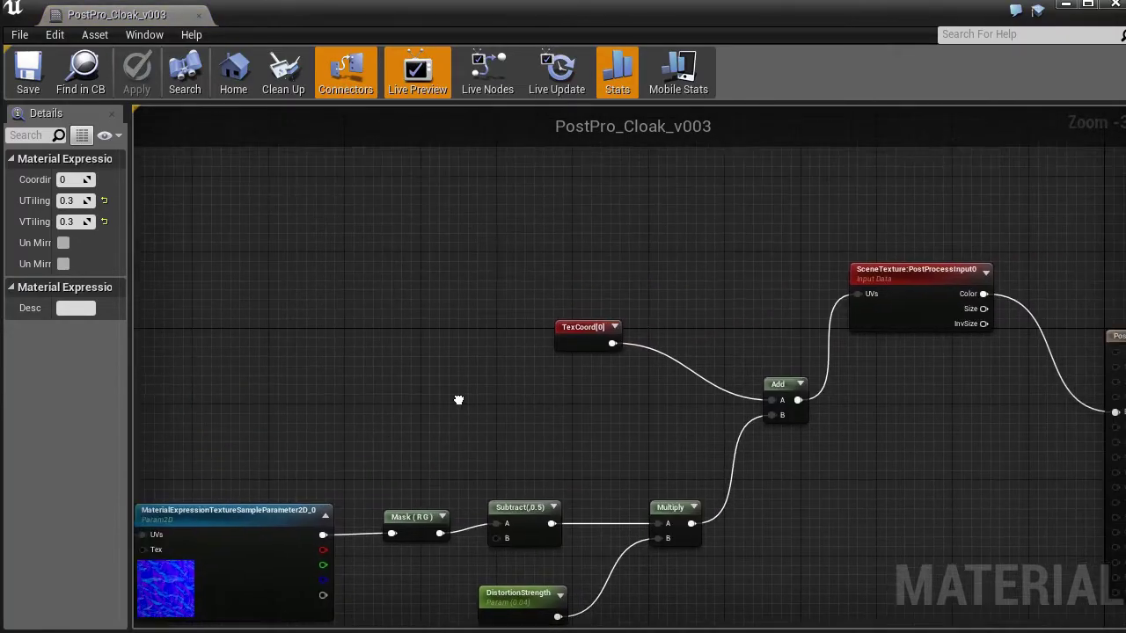
- Add a SceneTexture node in the empty area above the normal-map nodes and set its Scene Texture Id to CustomDepth
right_click(293, 251)
type("scene")
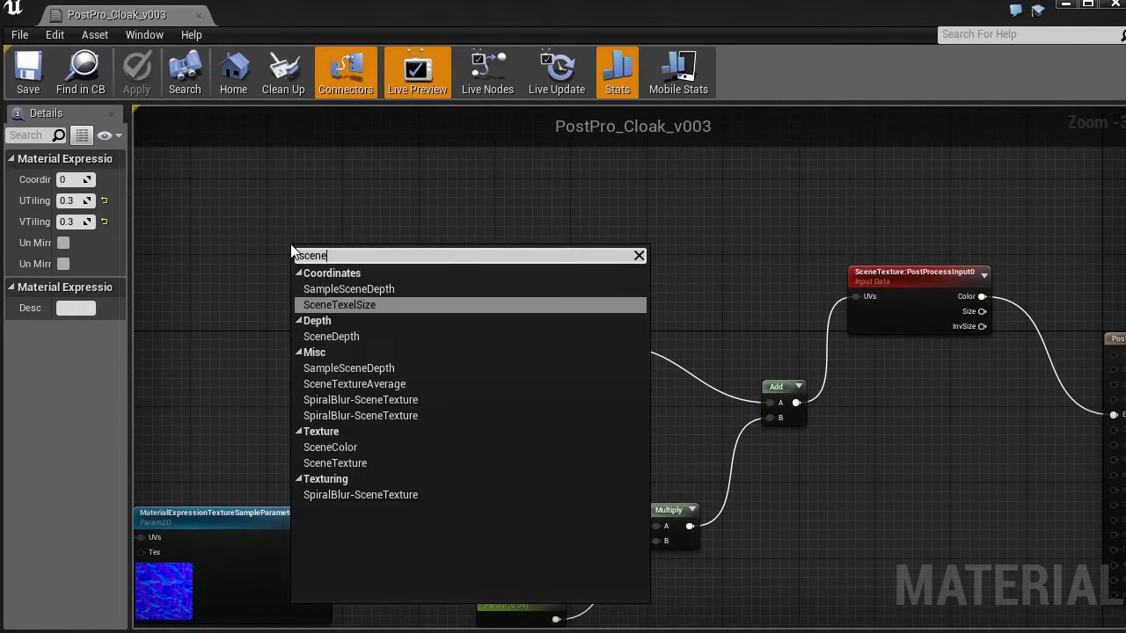
type("t")
key("Down")
key("Down")
key("Down")
key("Down")
key("Return")
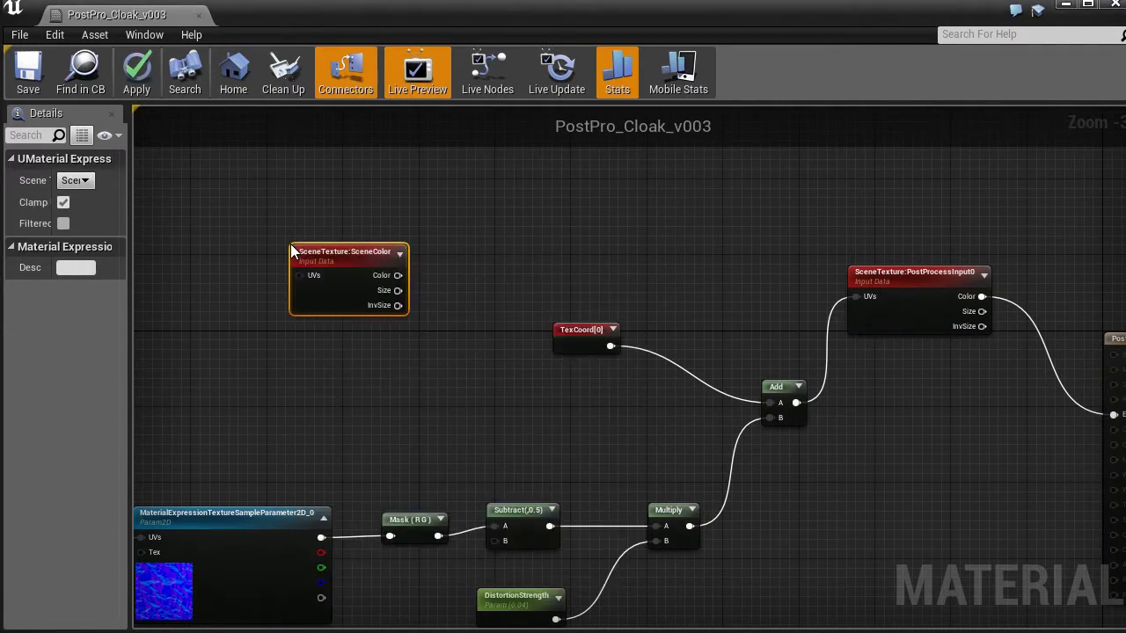
left_click_drag(128, 209, 261, 209)
left_click(185, 184)
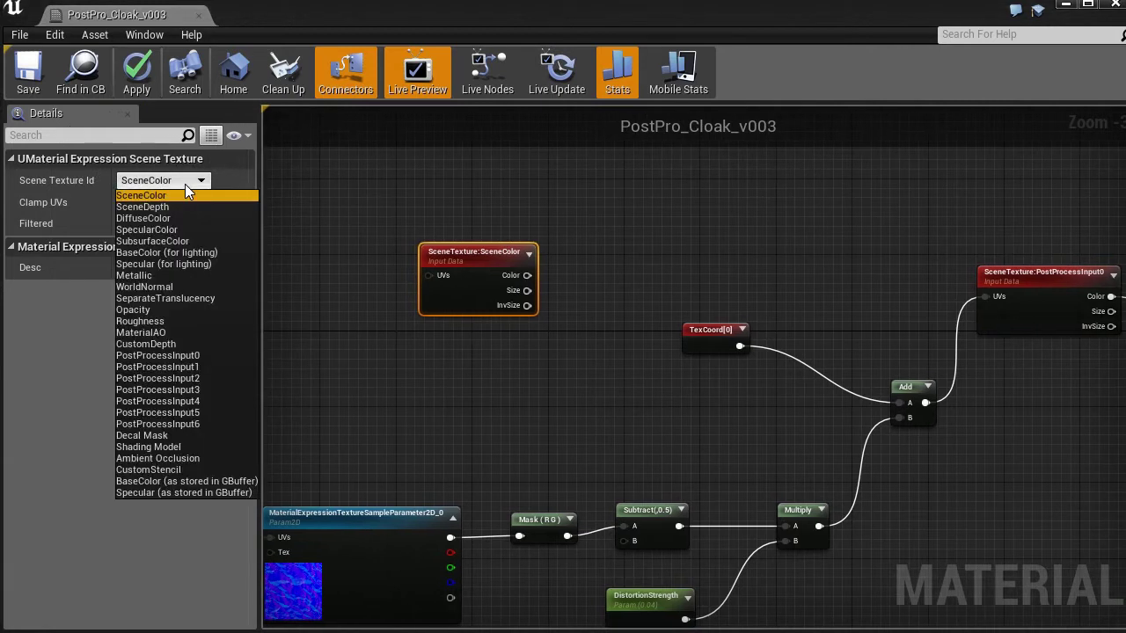
left_click(217, 343)
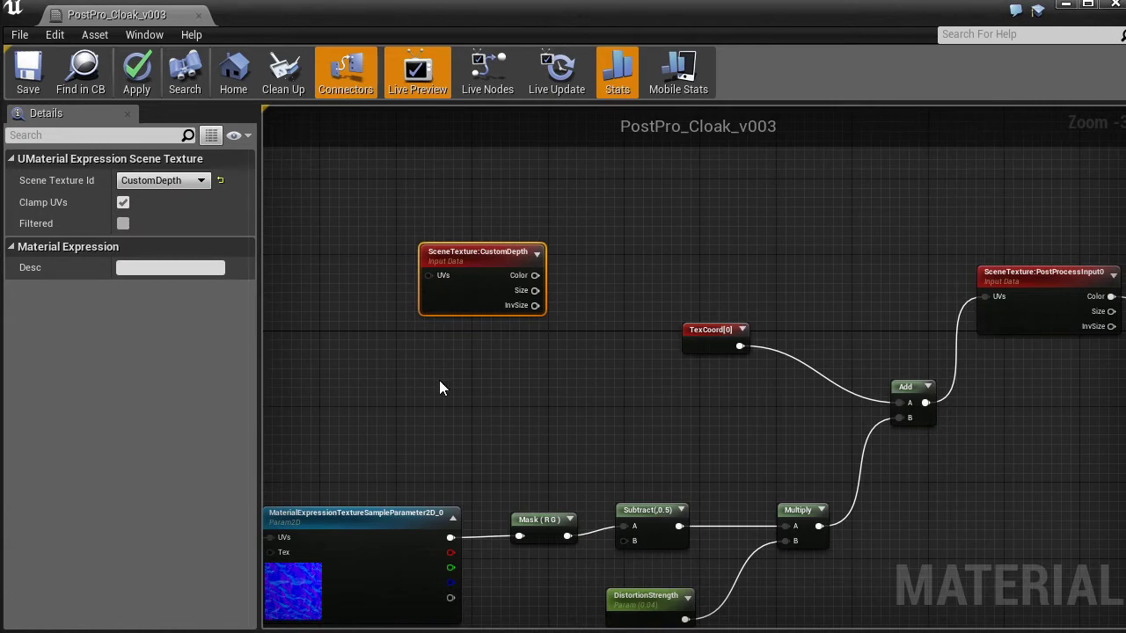
- Duplicate the CustomDepth node, place the copy above it with Scene Texture Id SceneDepth, and align the two nodes
scroll(439, 380, "up", 1)
right_click_drag(579, 421, 467, 474)
right_click_drag(497, 276, 558, 336)
scroll(560, 336, "up", 1)
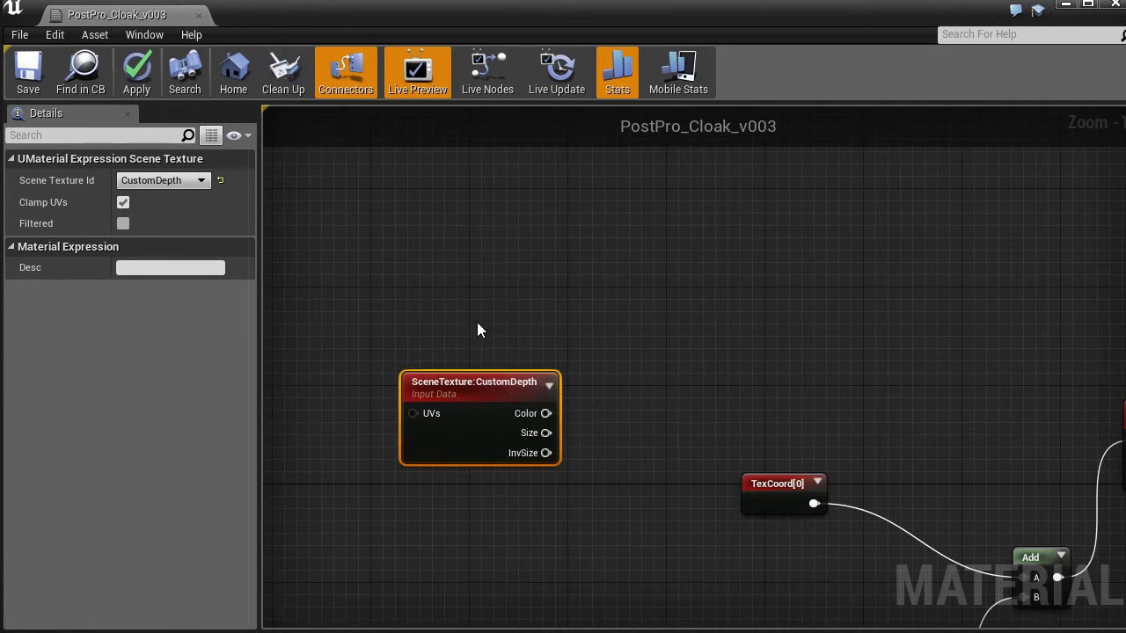
key("ctrl+w")
left_click_drag(518, 286, 442, 225)
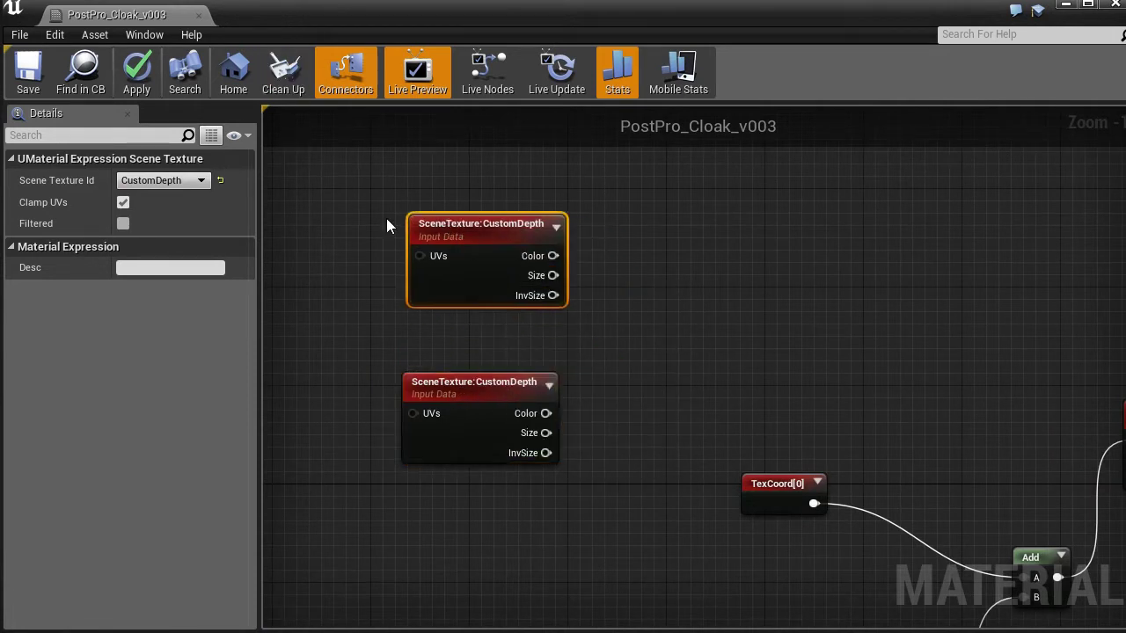
left_click(180, 180)
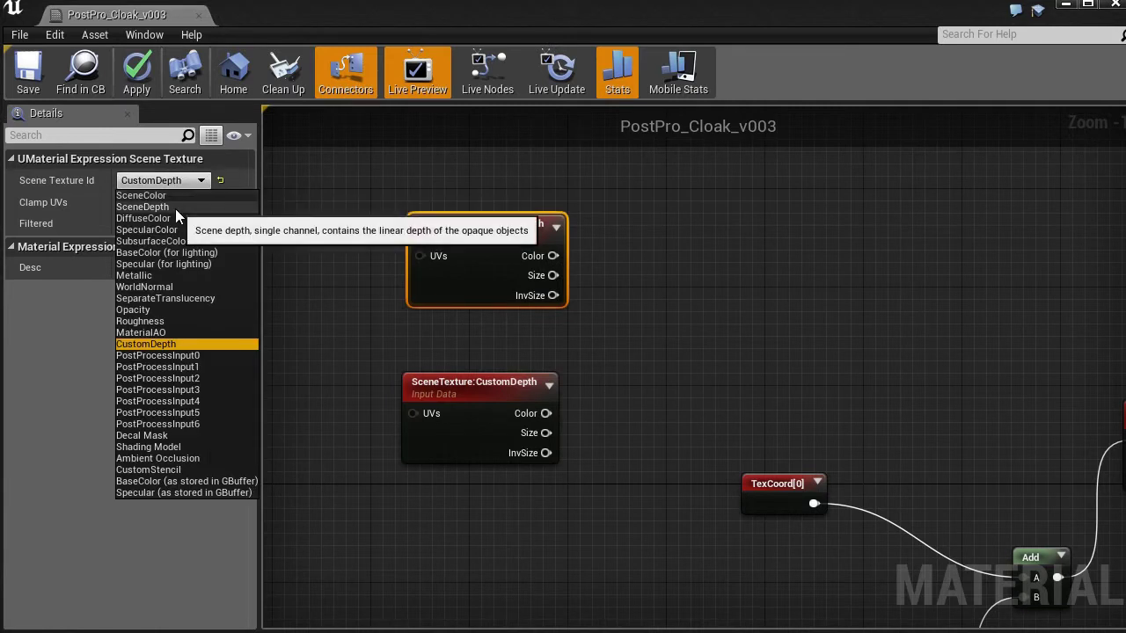
left_click(175, 207)
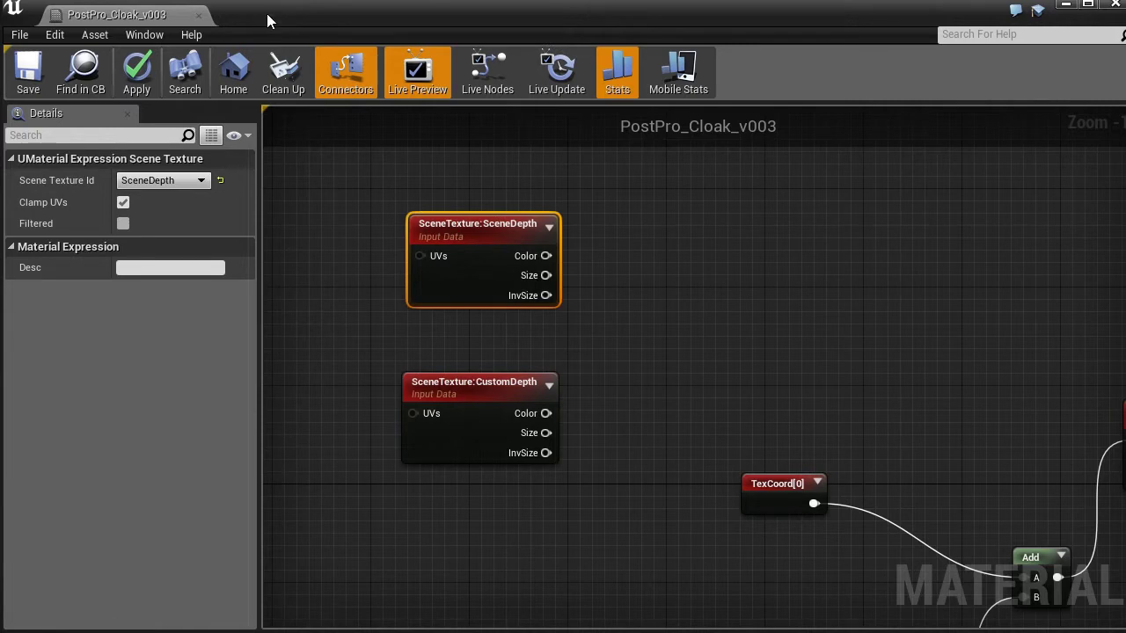
left_click(485, 396)
left_click_drag(490, 404, 486, 416)
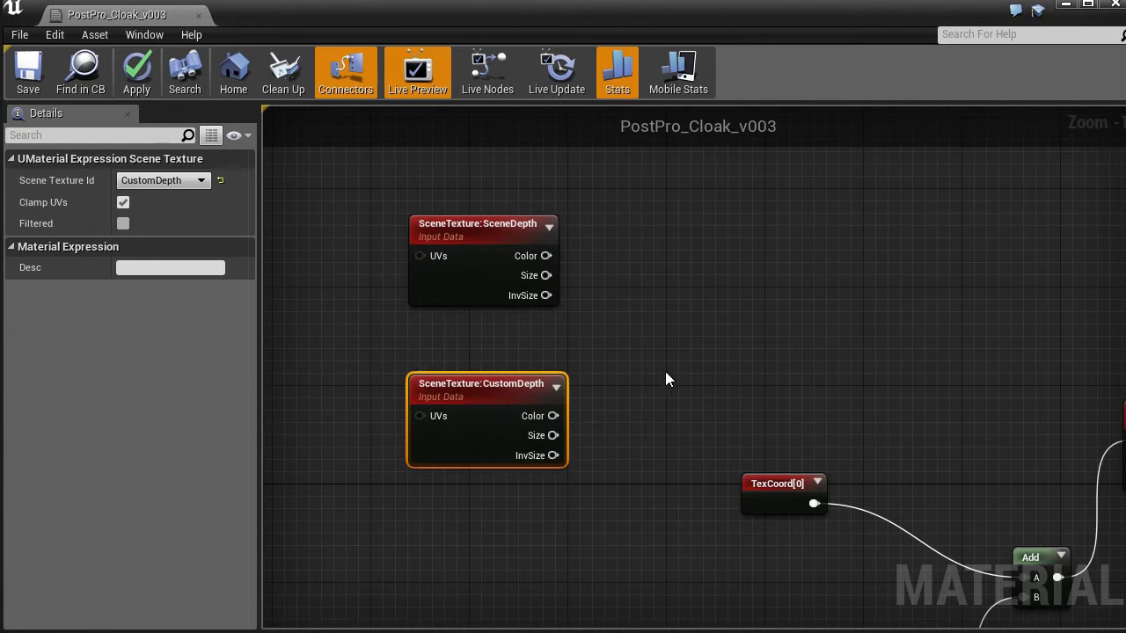
- Create an Add node beside the SceneDepth node and connect SceneDepth's Color output to its A input
right_click(652, 278)
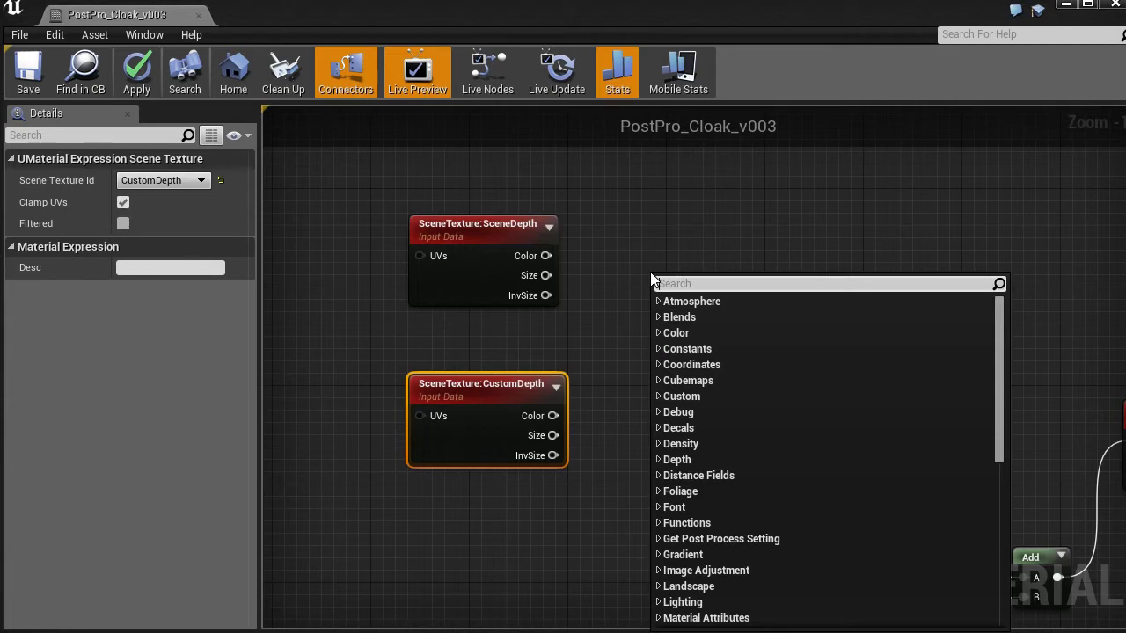
type("add")
key("Return")
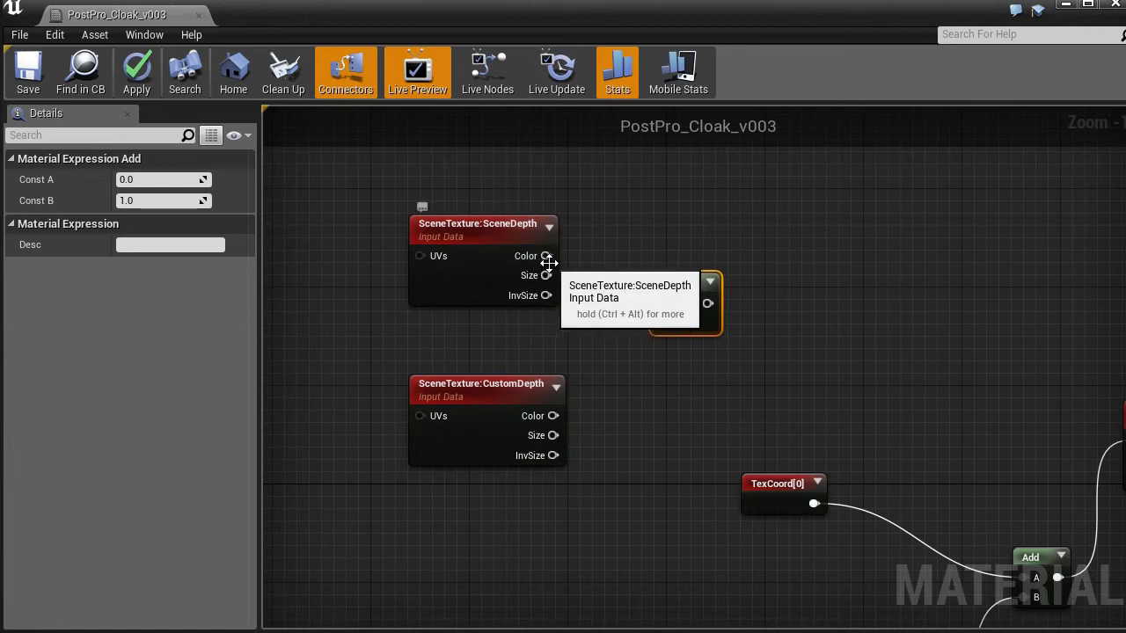
left_click_drag(545, 256, 641, 247)
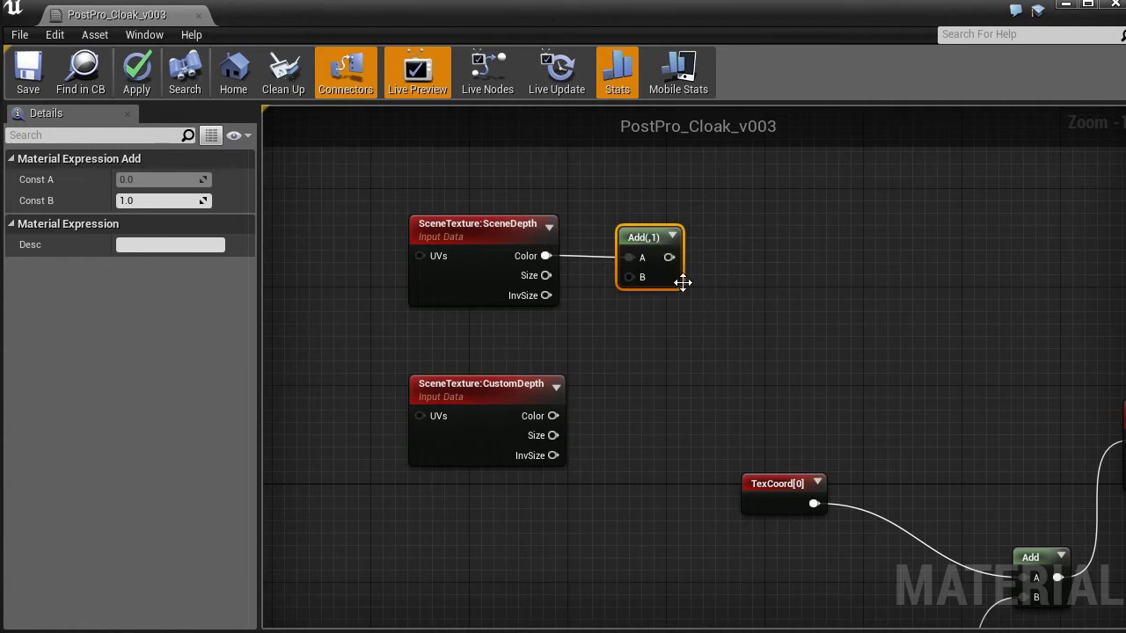
left_click_drag(642, 238, 654, 238)
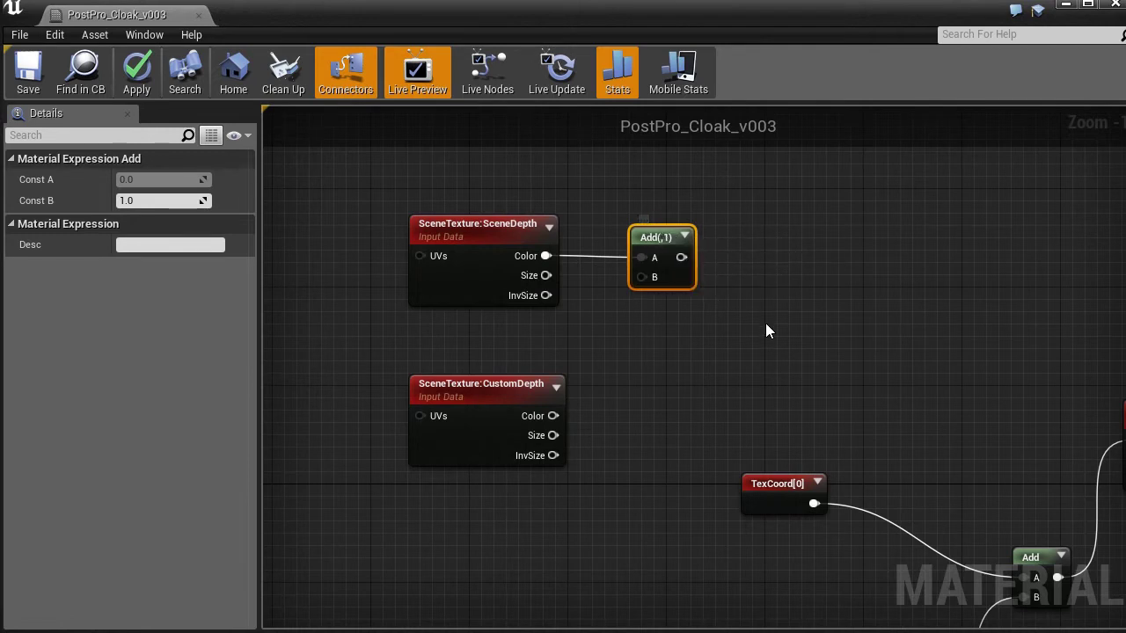
- Make room beside the depth nodes, add an If node, and connect the Add node's output to its A input
right_click_drag(766, 322, 668, 314)
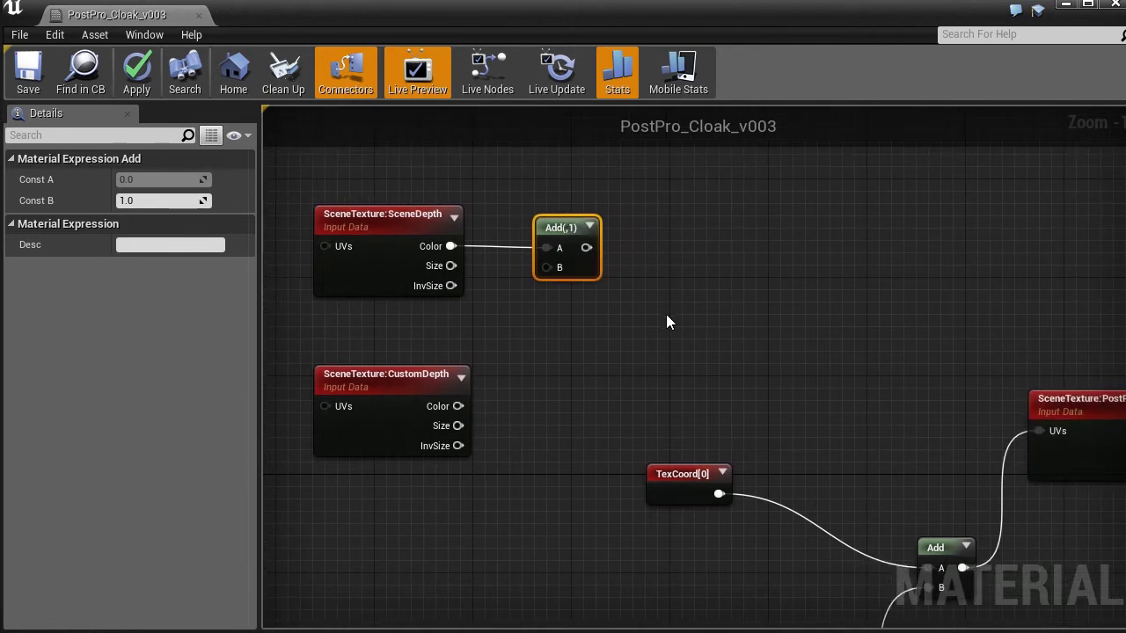
left_click_drag(693, 222, 397, 417)
left_click_drag(384, 375, 347, 374)
right_click(603, 327)
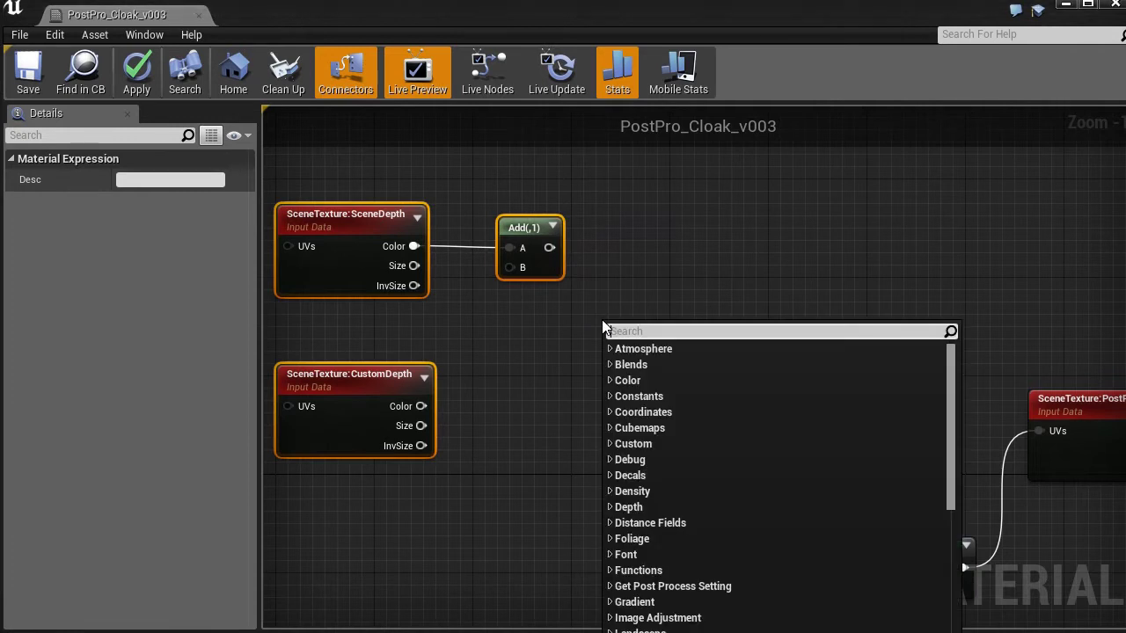
type("if")
key("Return")
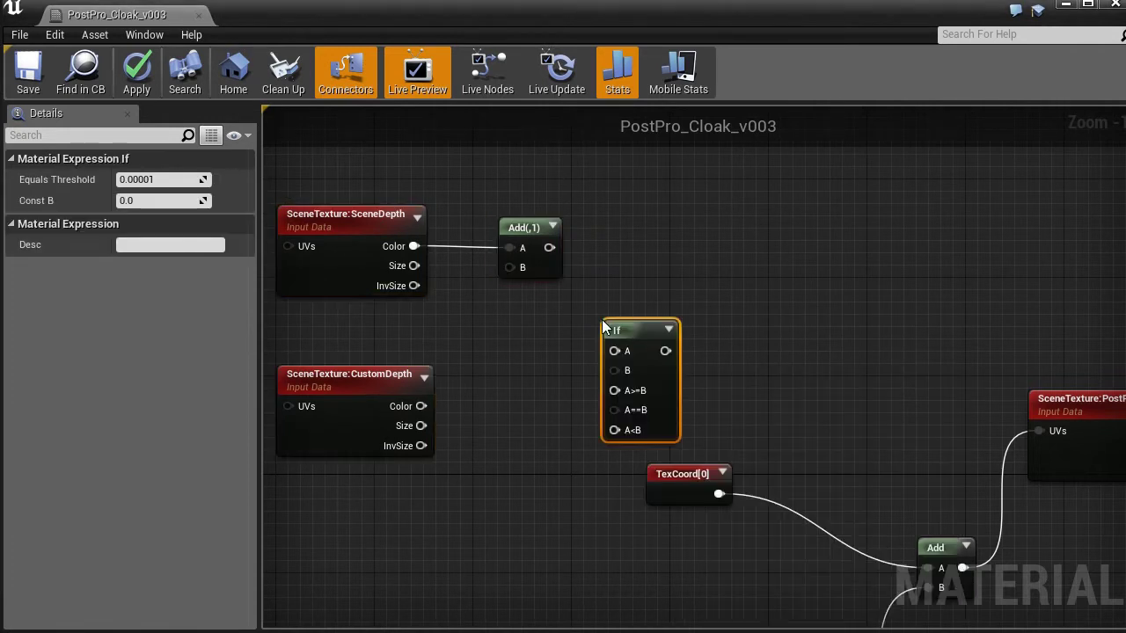
left_click_drag(604, 327, 624, 298)
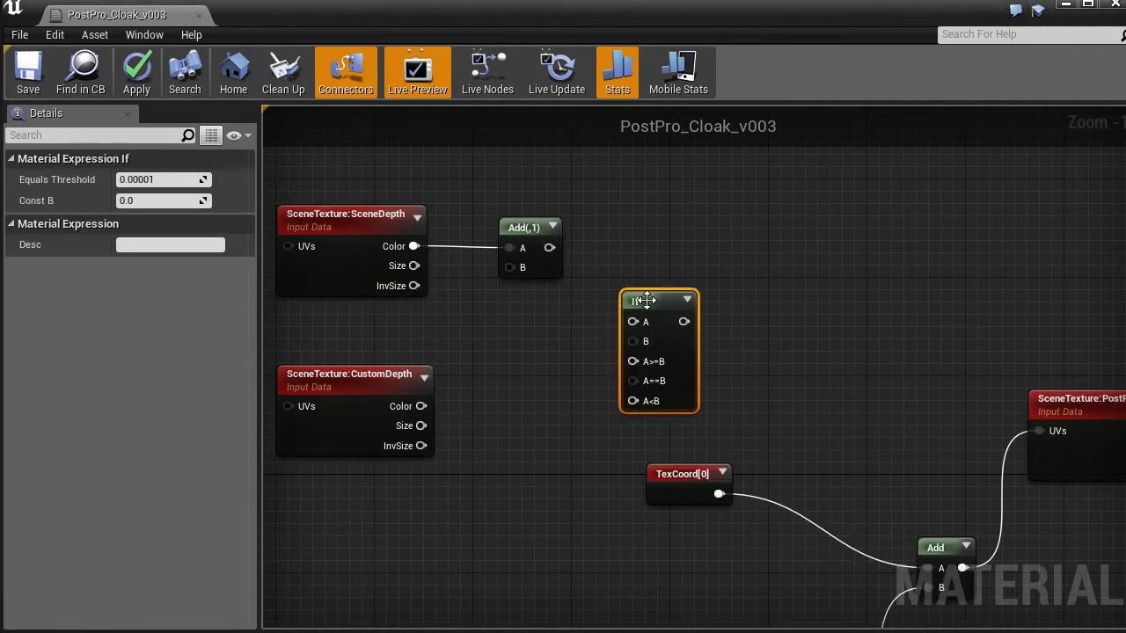
left_click(410, 366)
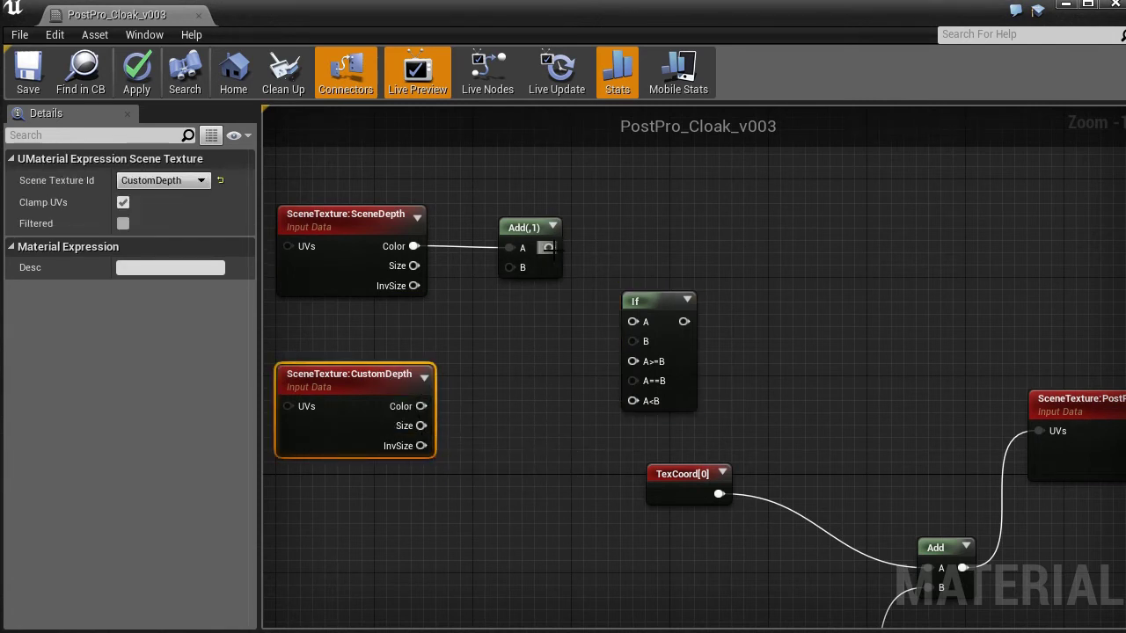
left_click_drag(549, 248, 635, 325)
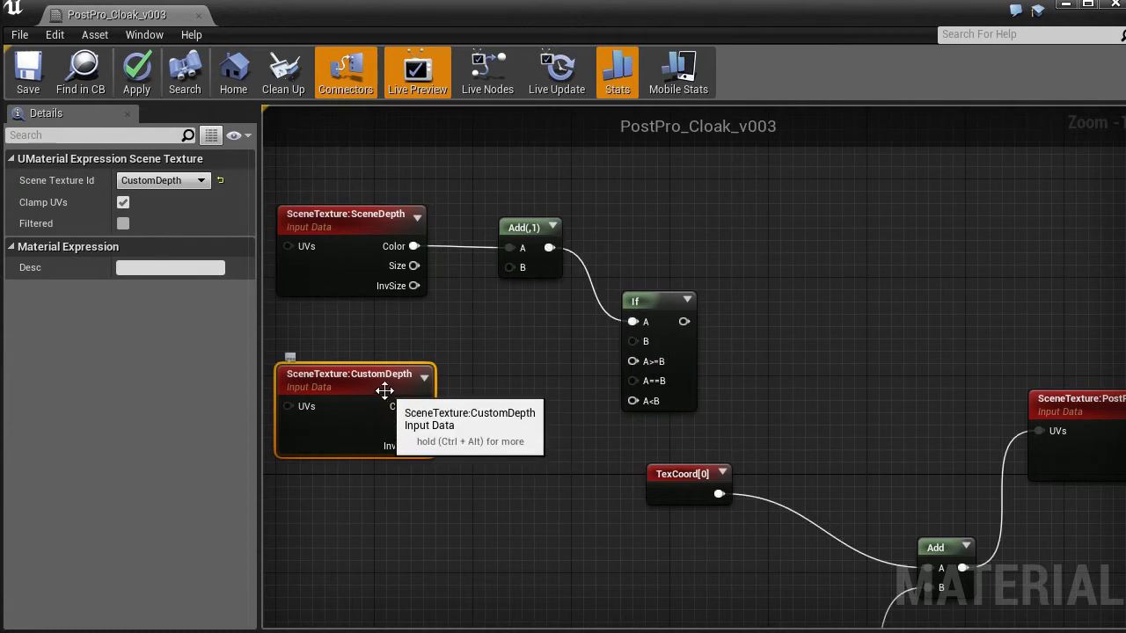
left_click_drag(382, 398, 379, 385)
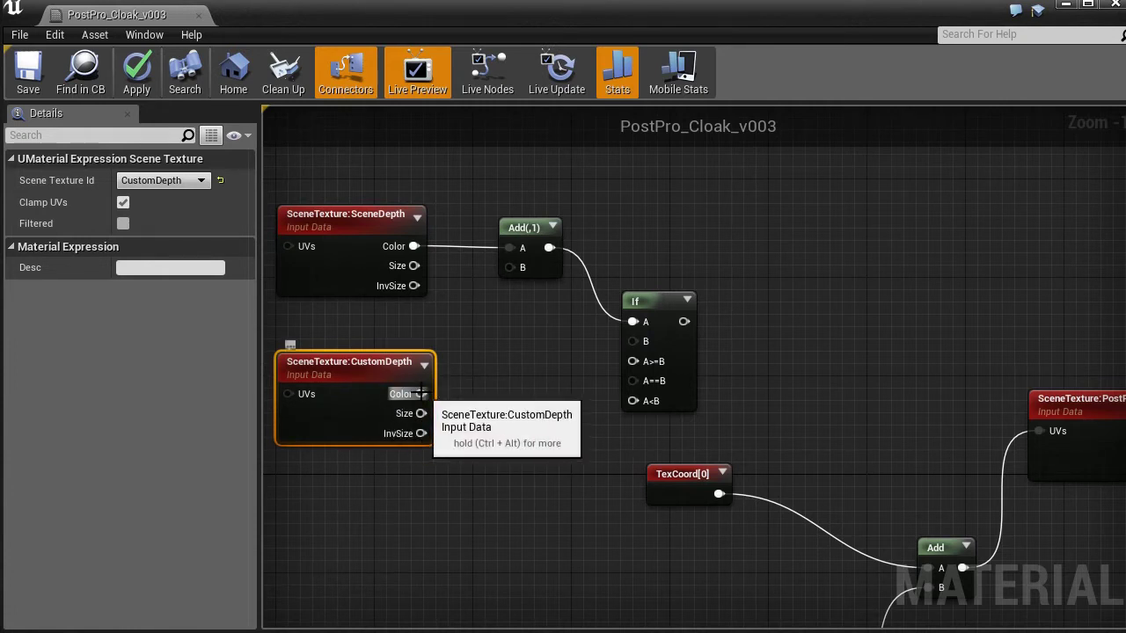
- Insert a ComponentMask node with only the R channel enabled before the If node and feed it from the Add node
left_click_drag(636, 298, 562, 330)
type("imask")
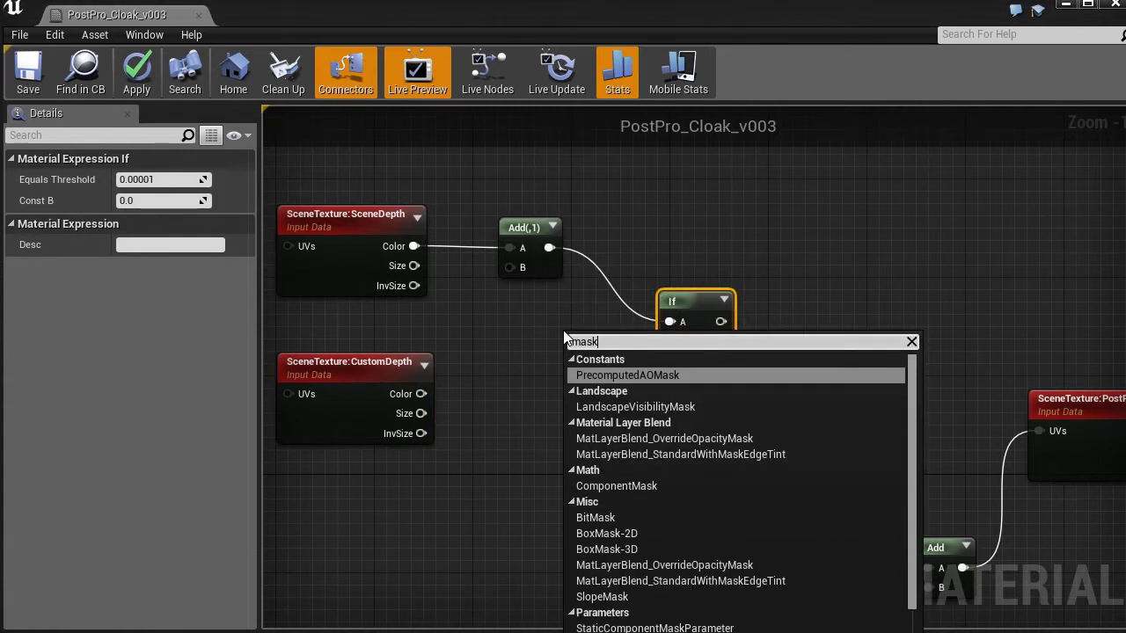
key("Home")
type("co")
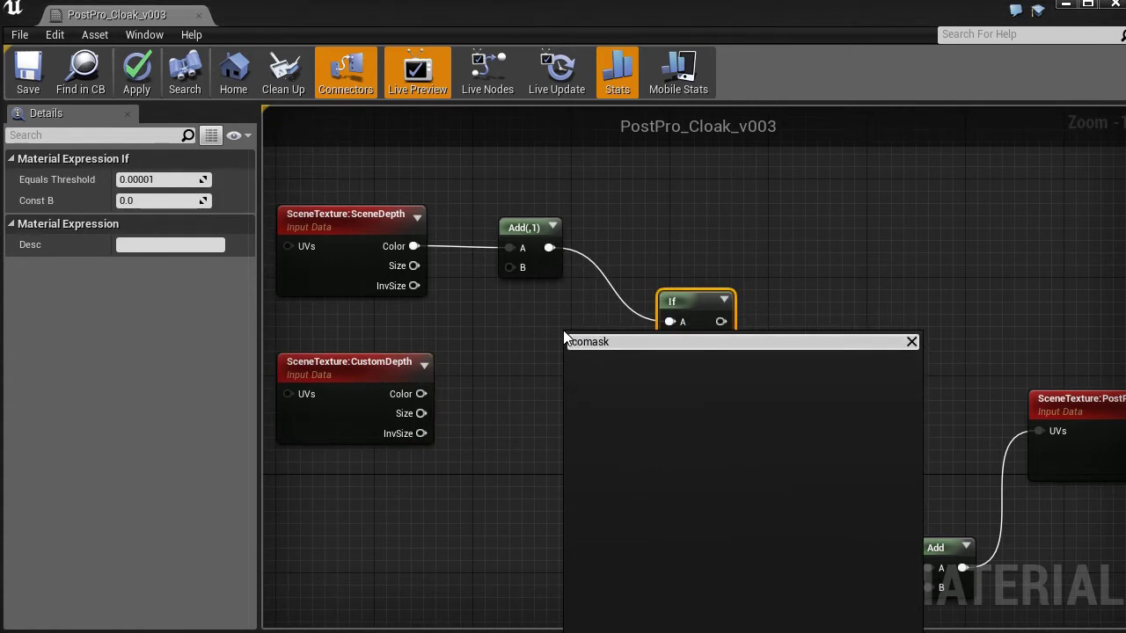
key("Delete")
key("Delete")
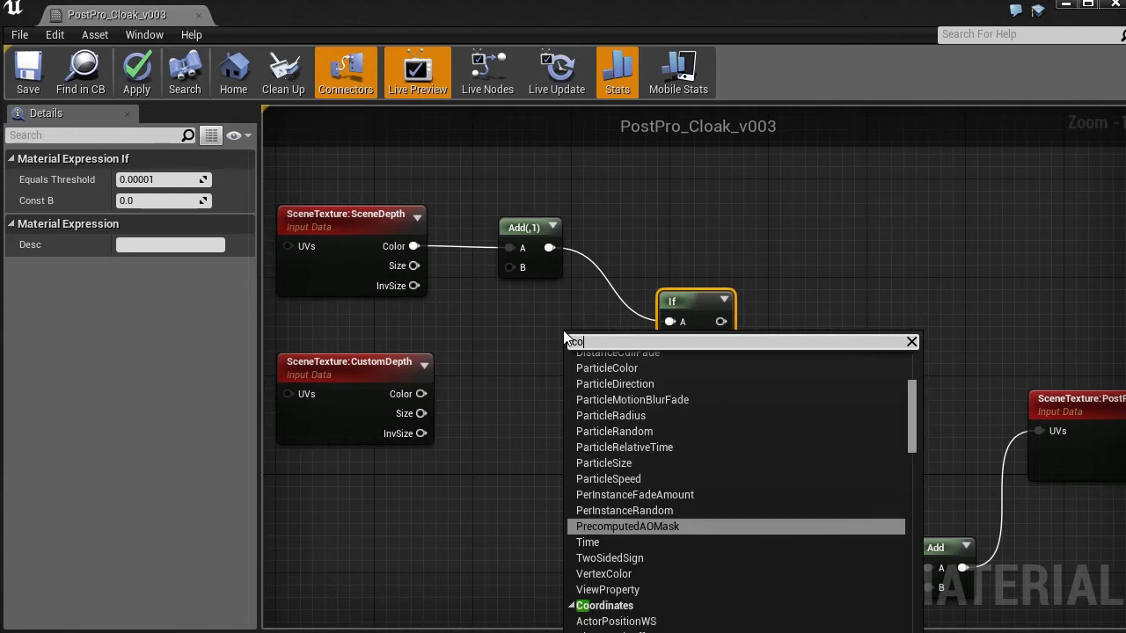
type("mpo")
key("Return")
left_click(708, 300)
left_click_drag(708, 300, 744, 300)
left_click_drag(591, 333, 626, 262)
left_click(123, 200)
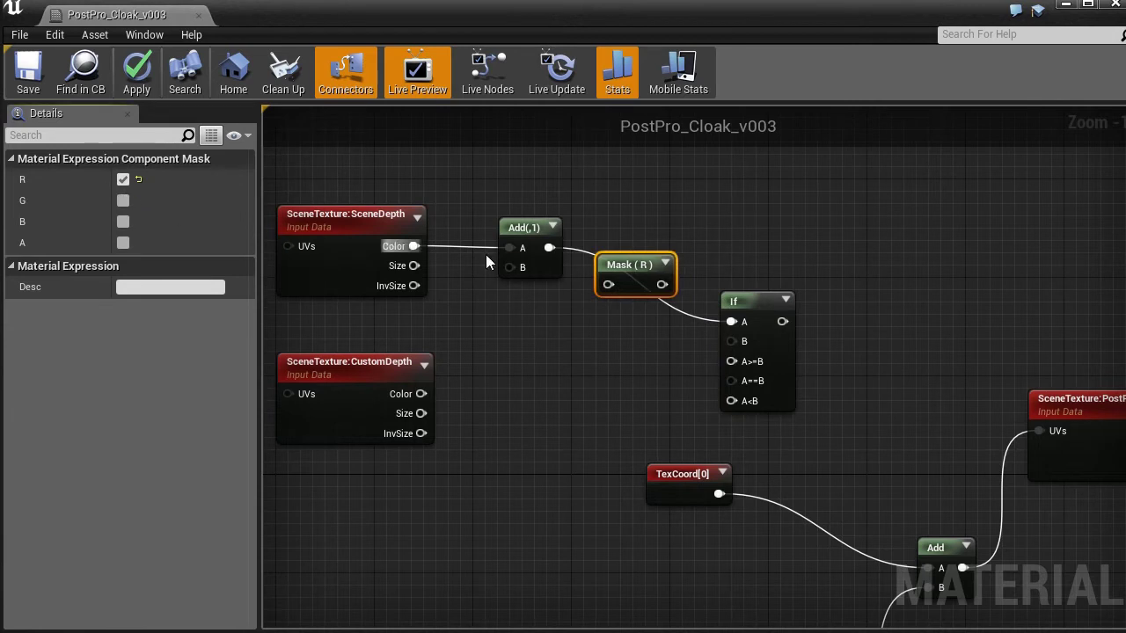
left_click_drag(549, 247, 608, 287)
- Duplicate the R mask node and connect the CustomDepth node's Color output to the copy
key("ctrl+c")
key("ctrl+v")
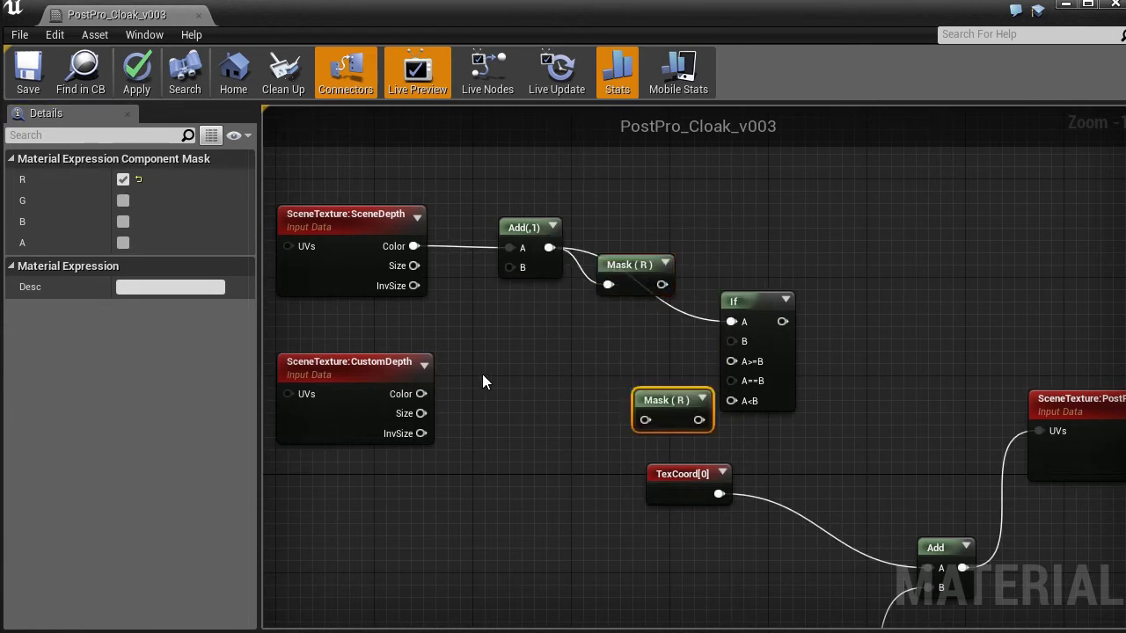
left_click_drag(421, 394, 645, 421)
- Connect the SceneDepth mask to the If node's A input and the CustomDepth mask to B, then tidy the node positions
right_click_drag(799, 259, 972, 298)
left_click_drag(1049, 243, 359, 326)
left_click(563, 291)
left_click_drag(724, 264, 847, 228)
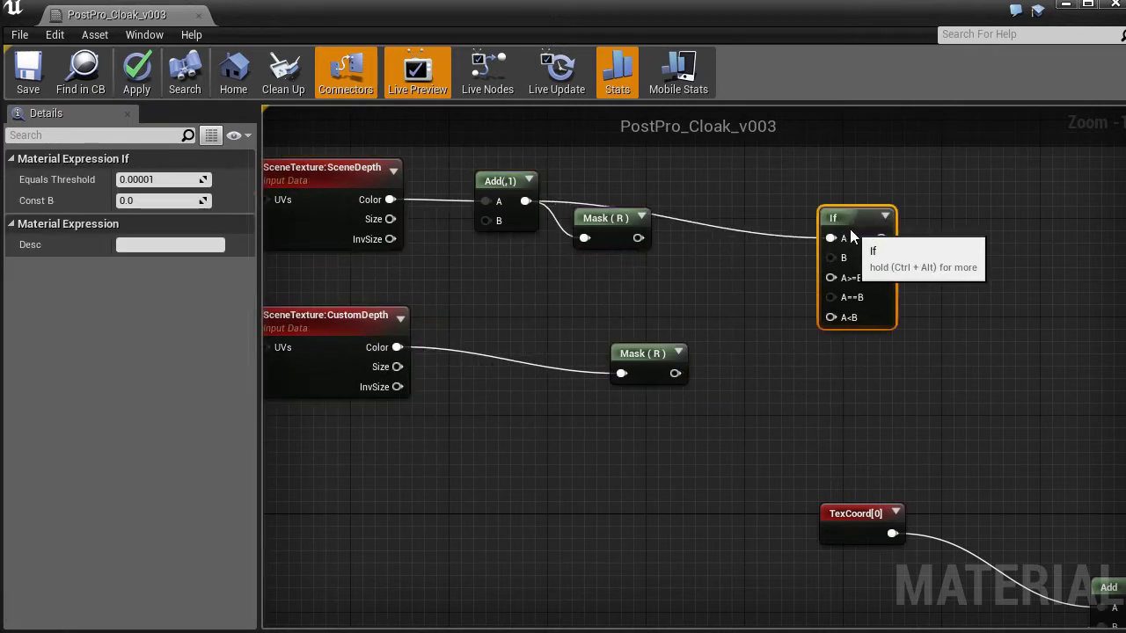
left_click_drag(639, 237, 833, 236)
left_click_drag(675, 373, 831, 258)
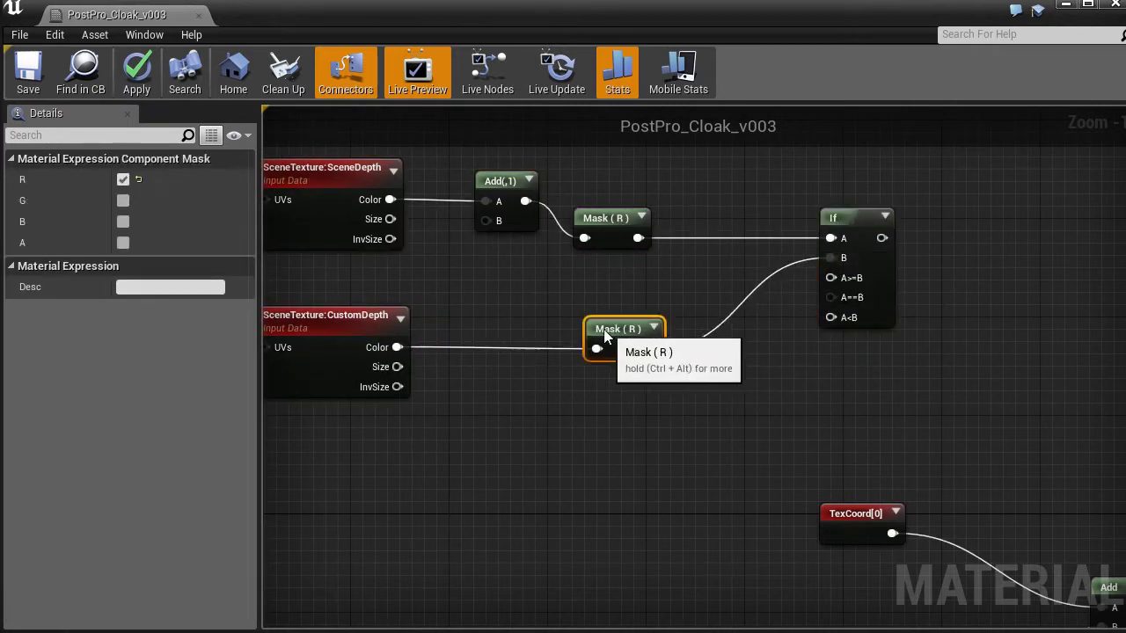
left_click_drag(603, 332, 592, 297)
left_click_drag(860, 222, 823, 269)
- Create a Constant node with value 0 below the masks and connect it to the If node's A>=B input
left_click(631, 345)
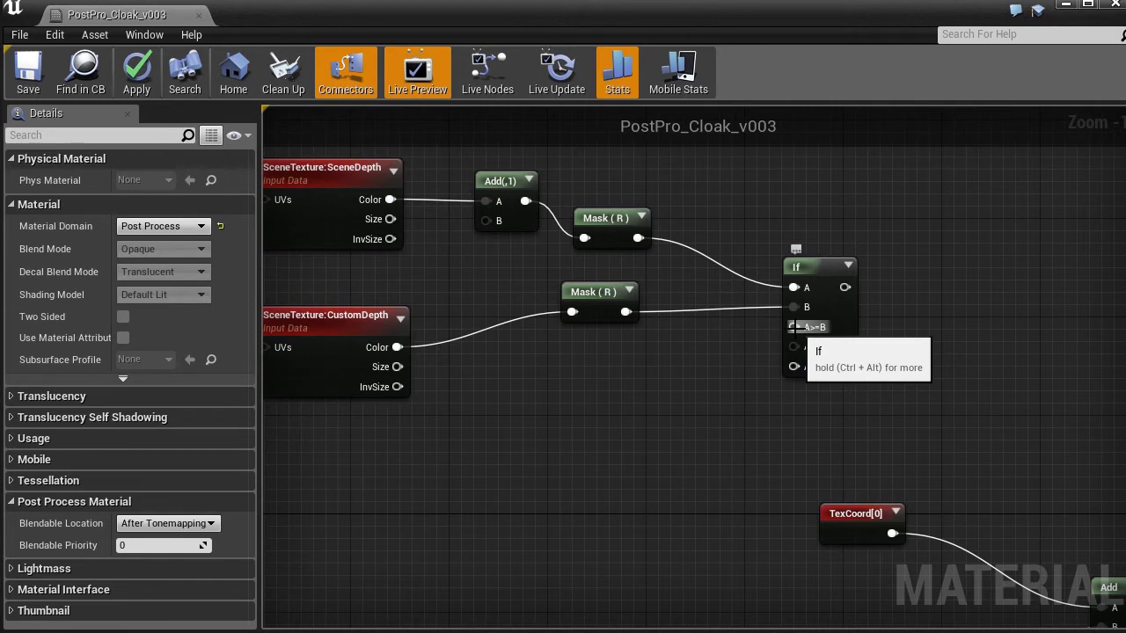
left_click(589, 399)
left_click_drag(616, 430, 659, 413)
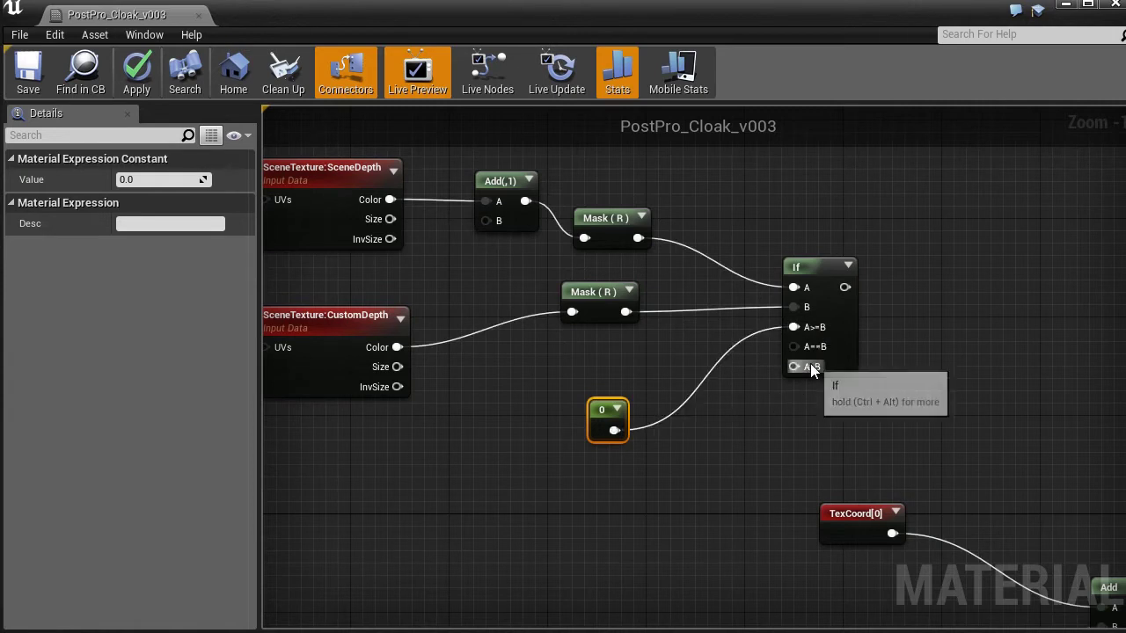
- Add a second Constant node with value 0 below the first one and nudge the Add node closer to SceneDepth
left_click(595, 472)
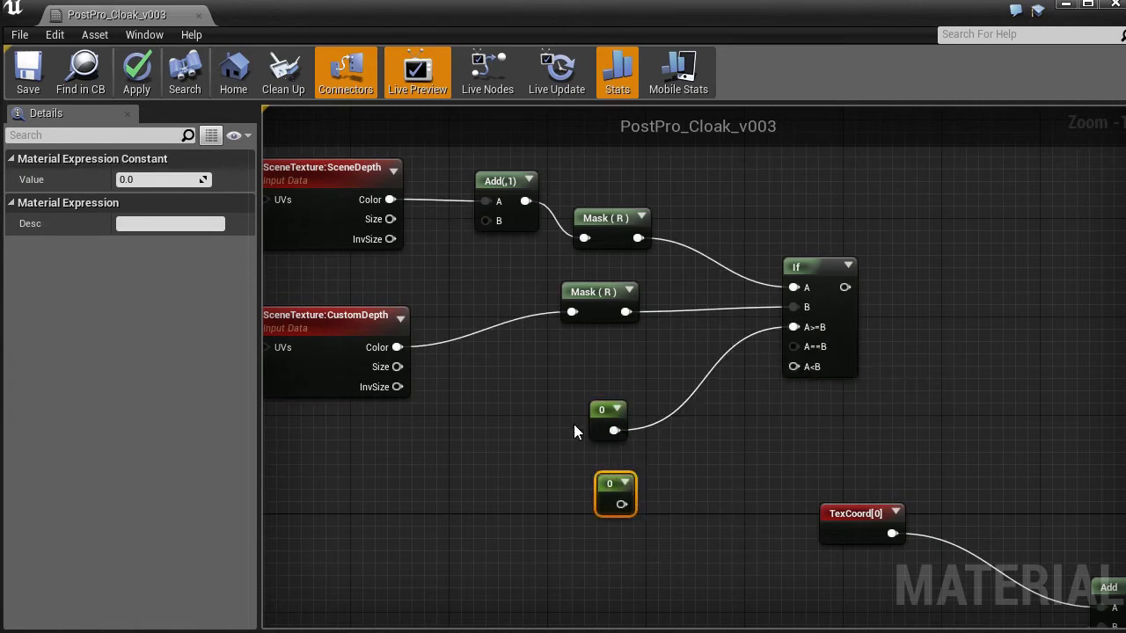
left_click(368, 188)
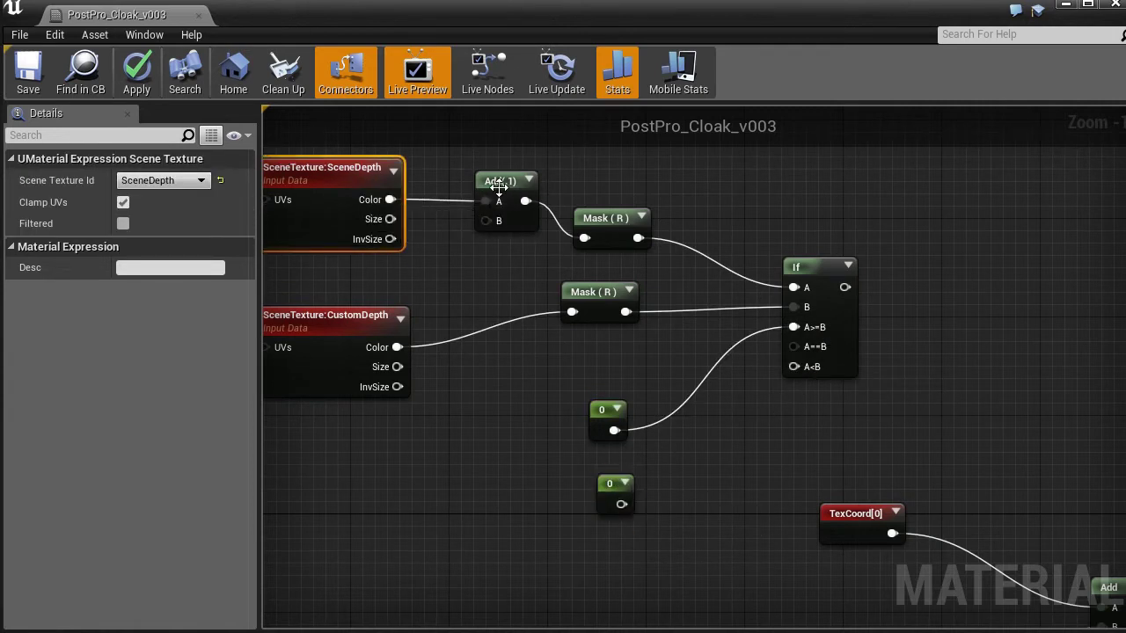
left_click_drag(510, 197, 497, 197)
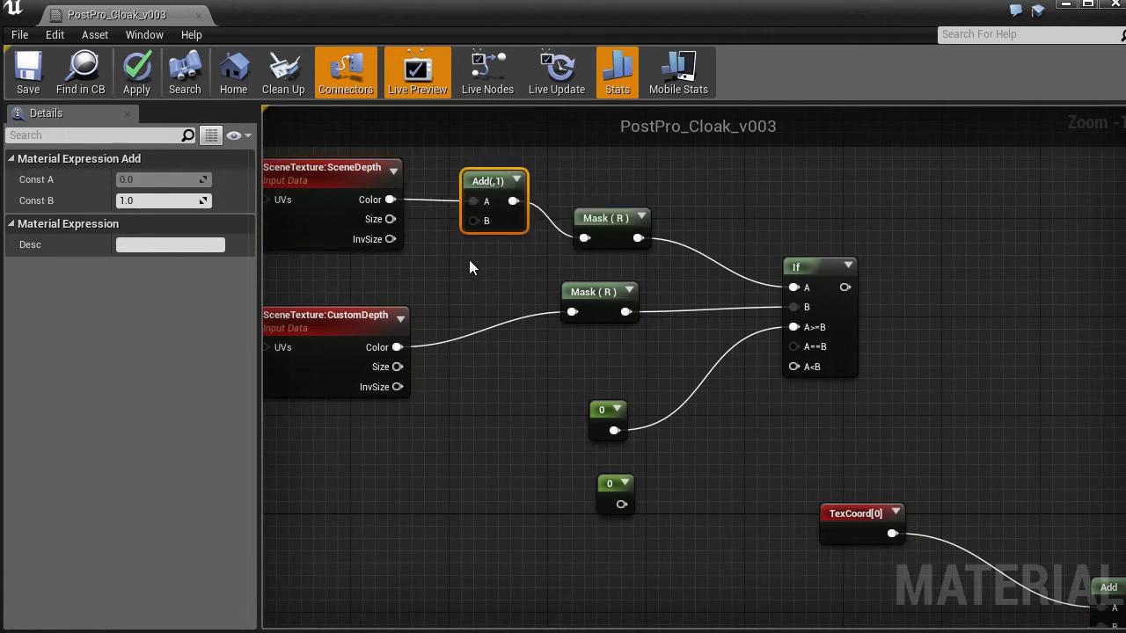
left_click(348, 337)
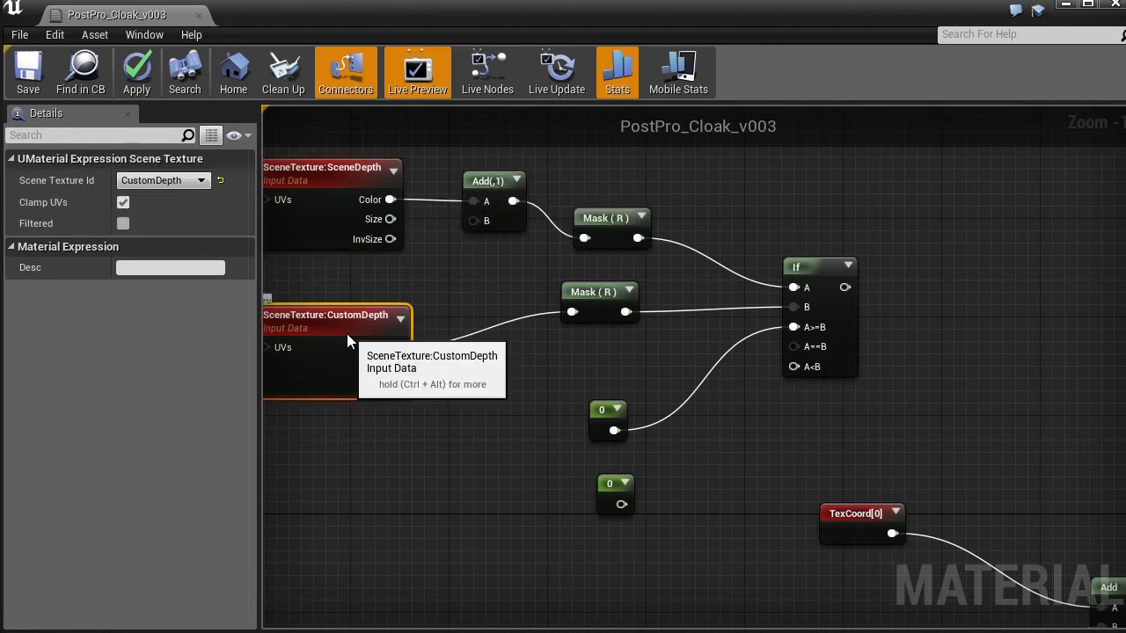
left_click(540, 495)
left_click(609, 489)
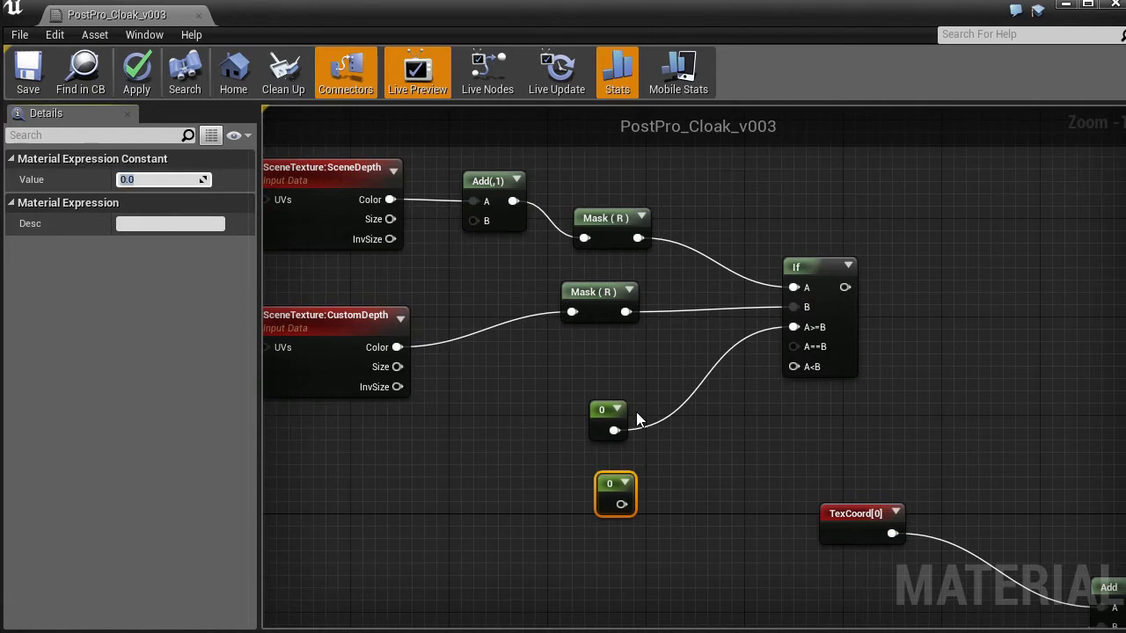
- Set the constant feeding A>=B to 1 and connect the 0 constant to the If node's A<B input
left_click(602, 410)
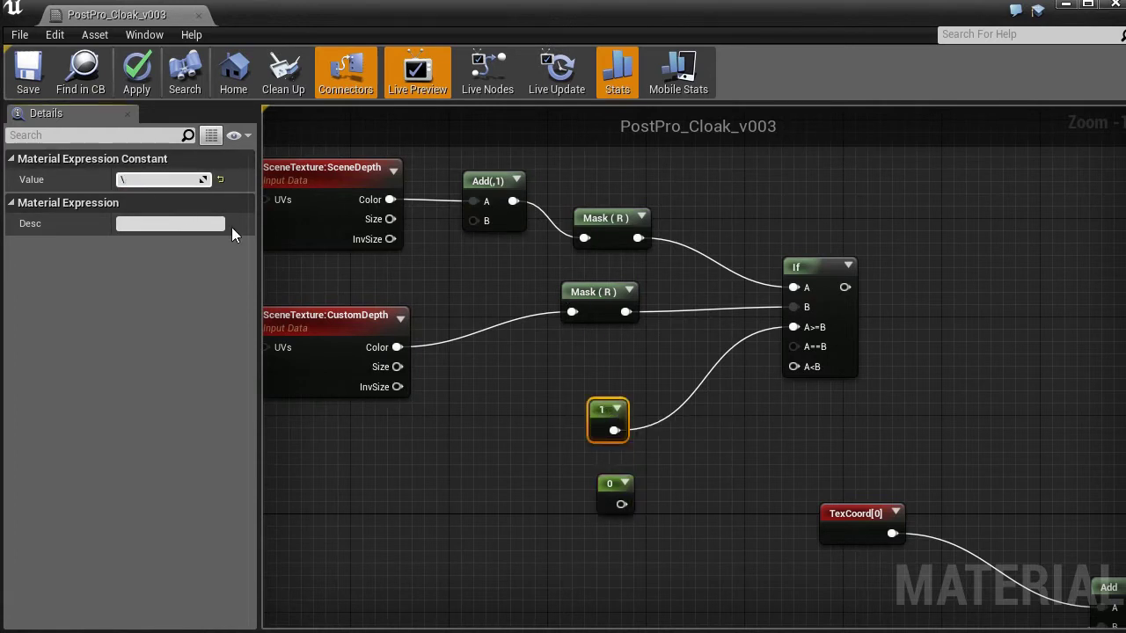
key("BackSpace")
type("1")
key("Return")
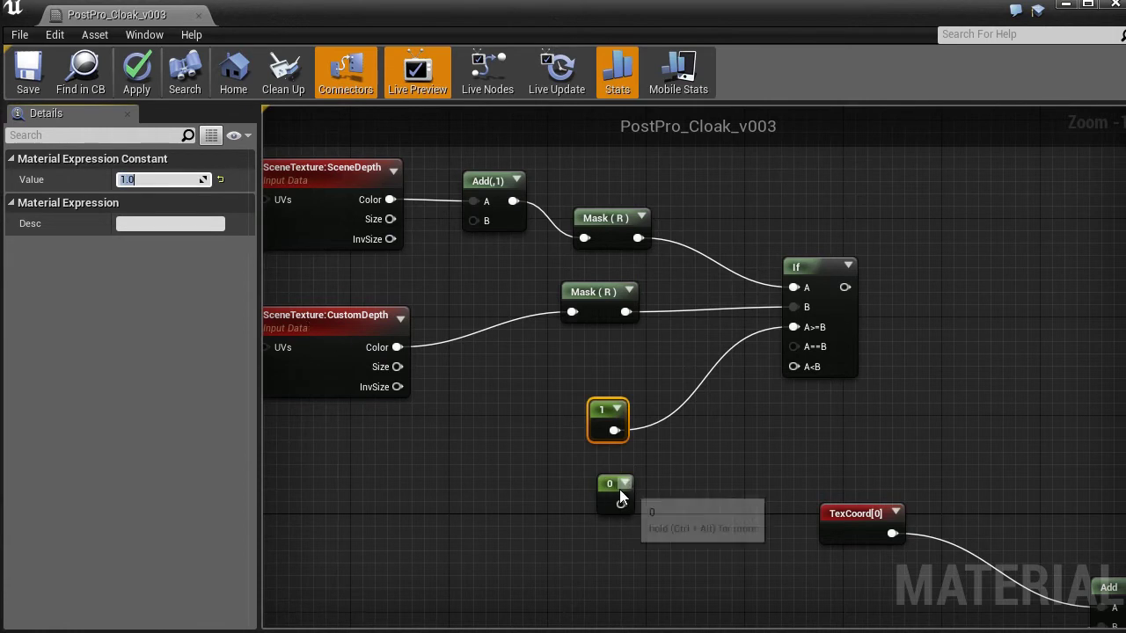
left_click_drag(622, 504, 795, 368)
- Move the material result node up and connect the If node's output to its Emissive Color input
scroll(984, 426, "down", 1)
right_click_drag(983, 427, 735, 303)
scroll(810, 262, "down", 2)
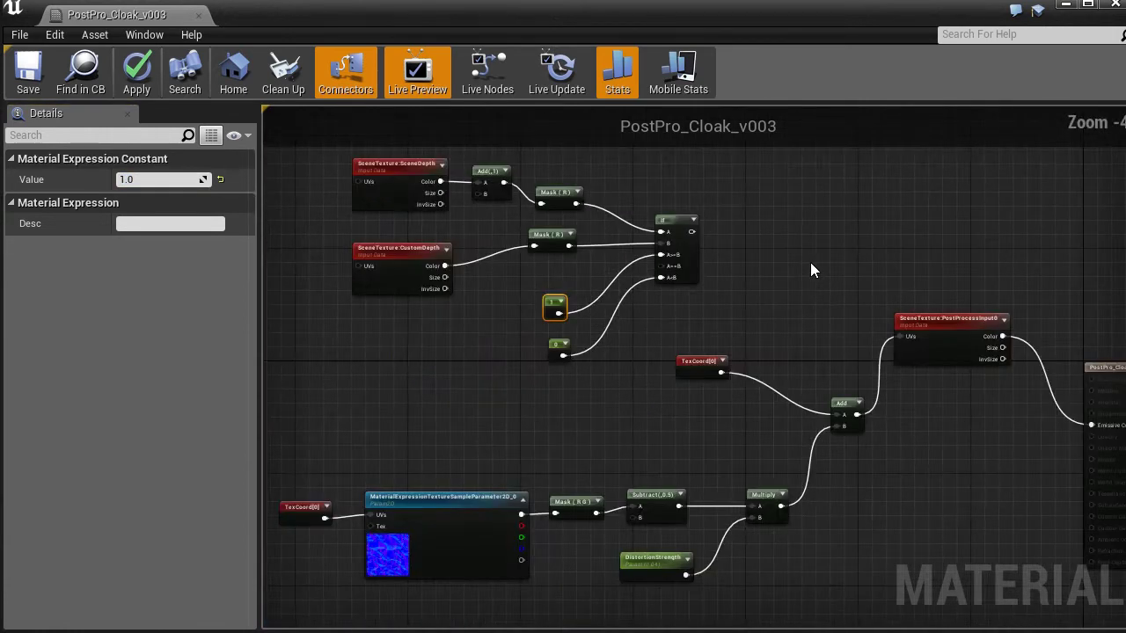
right_click_drag(810, 262, 632, 295)
left_click_drag(935, 407, 999, 238)
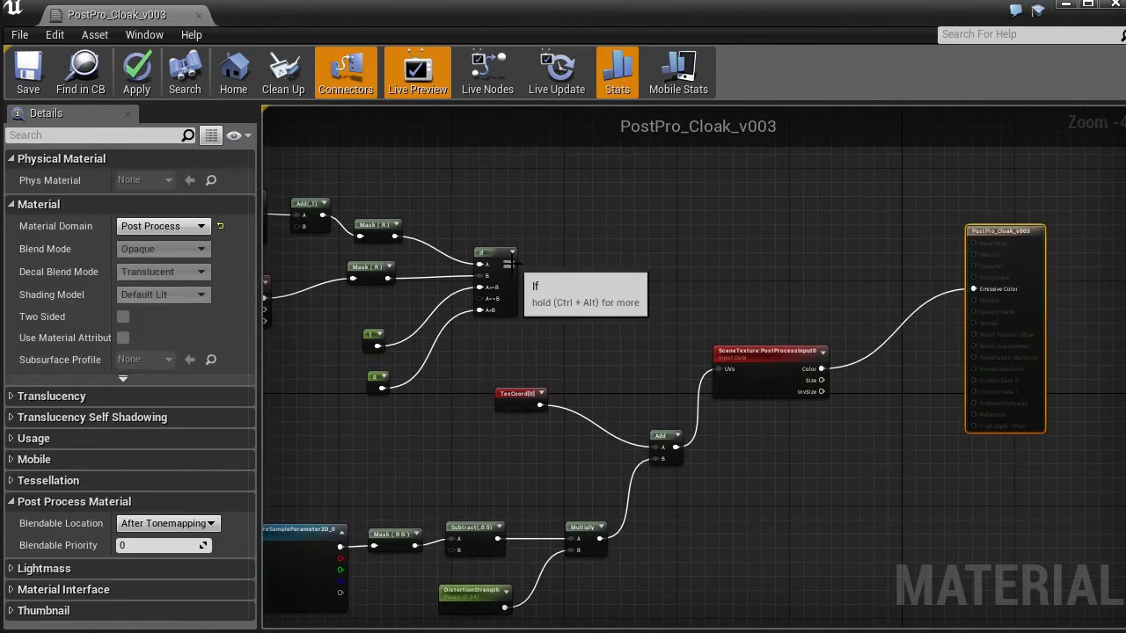
left_click_drag(510, 264, 974, 291)
- Apply the material changes and return to the level editor, switching its viewport to the Lit view mode
right_click_drag(534, 337, 772, 373)
scroll(615, 343, "up", 4)
right_click_drag(507, 379, 594, 434)
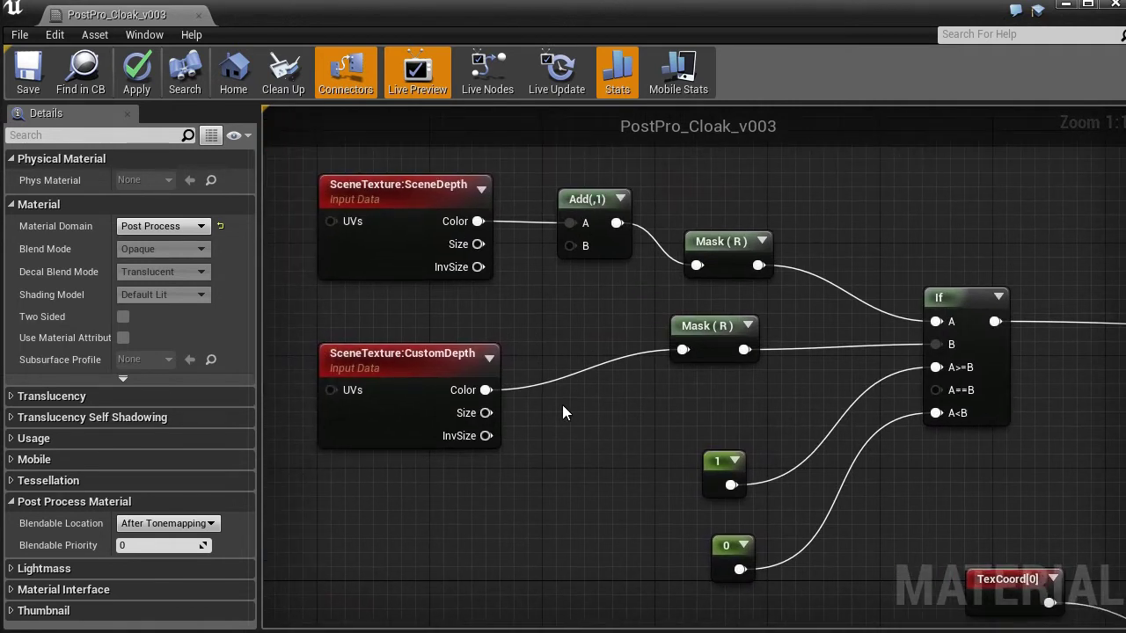
left_click(132, 71)
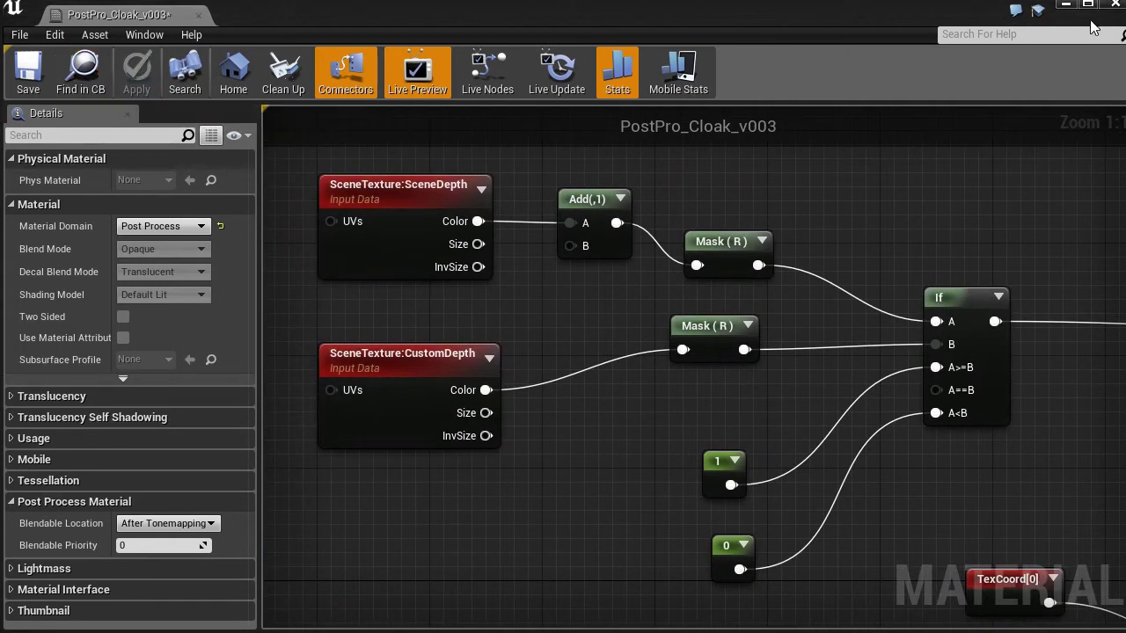
left_click(1067, 7)
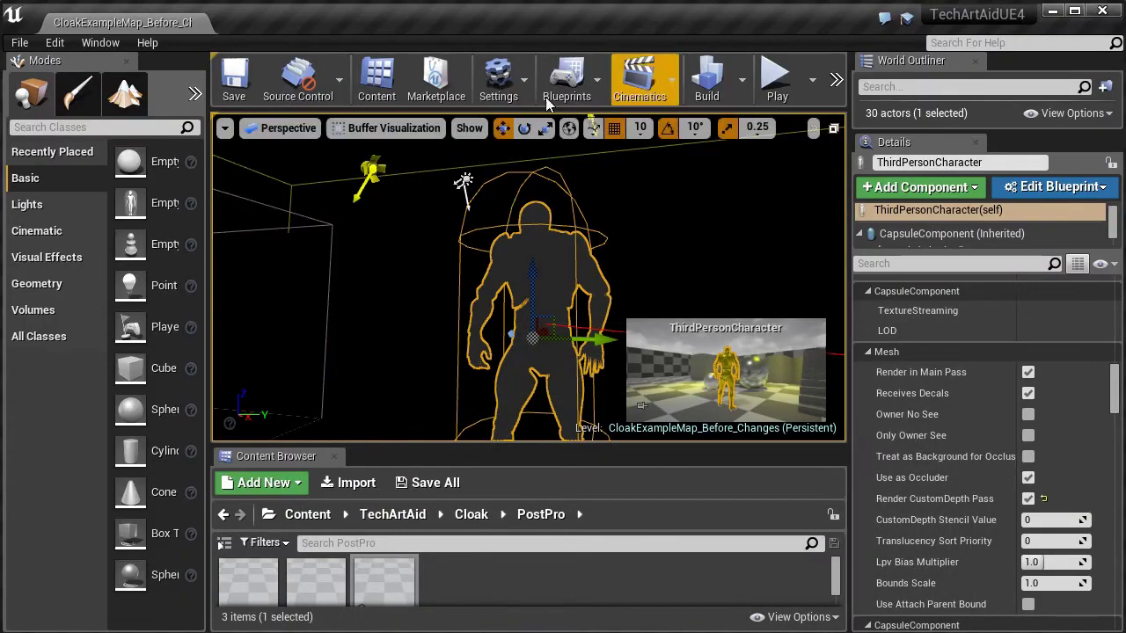
left_click(363, 132)
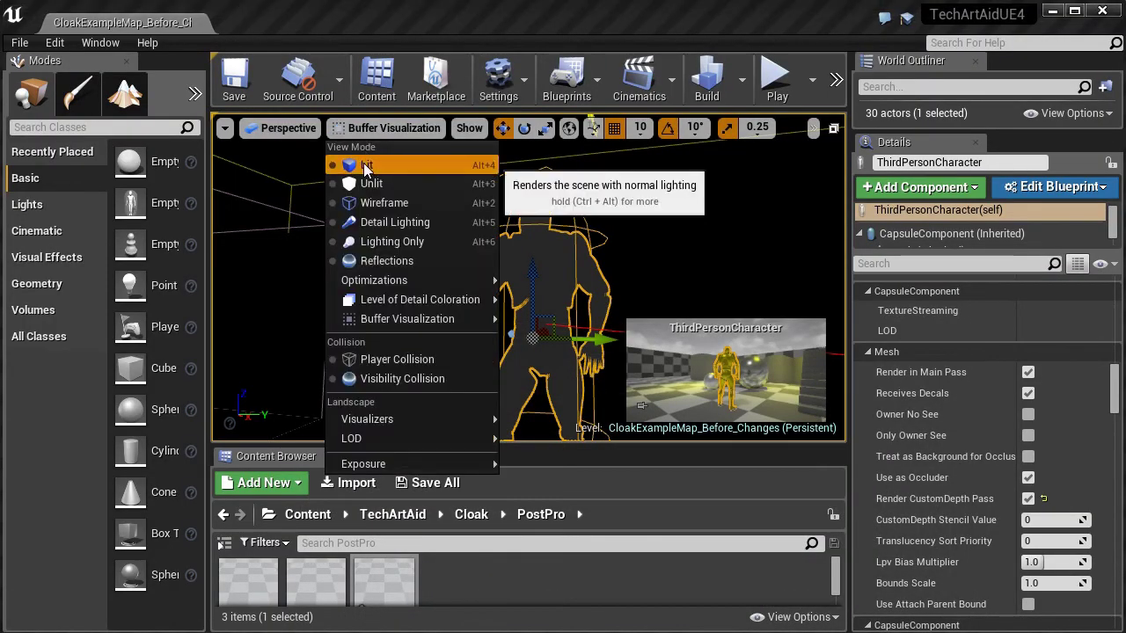
left_click(369, 165)
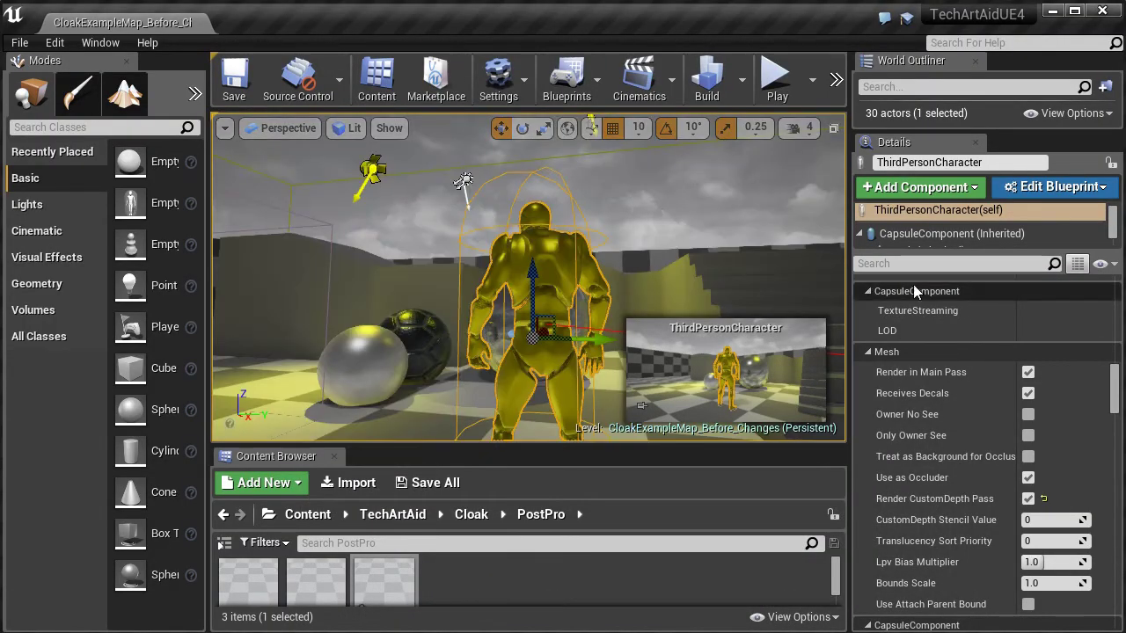
- Enlarge the World Outliner, select the PostProcessVolume actor and enable it
left_click_drag(1014, 132, 1020, 262)
scroll(1112, 220, "down", 3)
left_click(1008, 222)
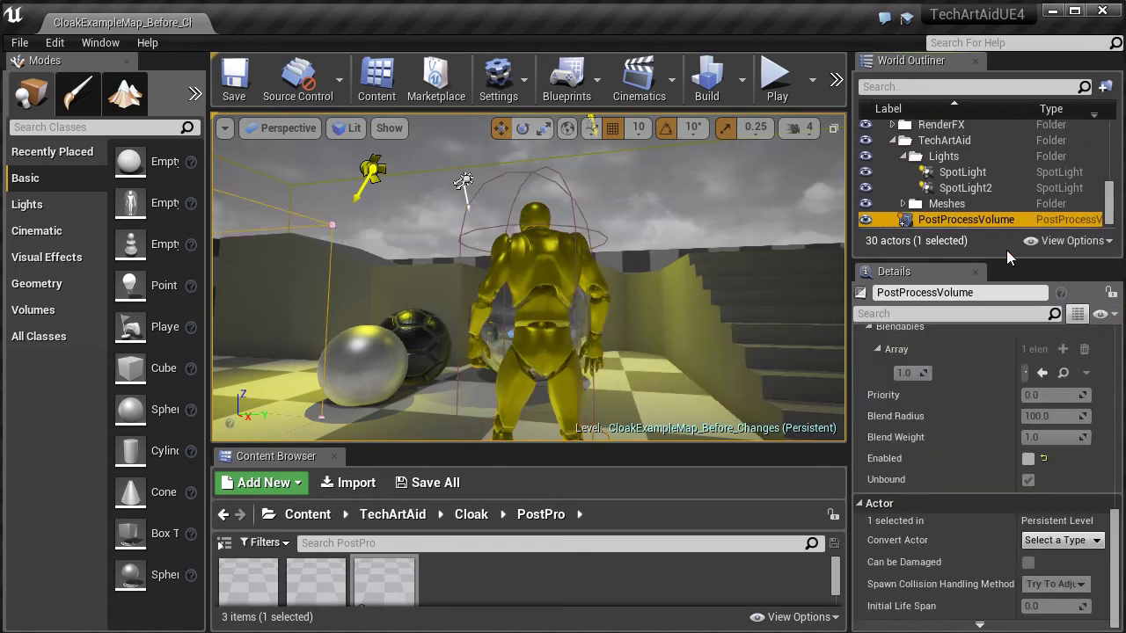
left_click(1029, 480)
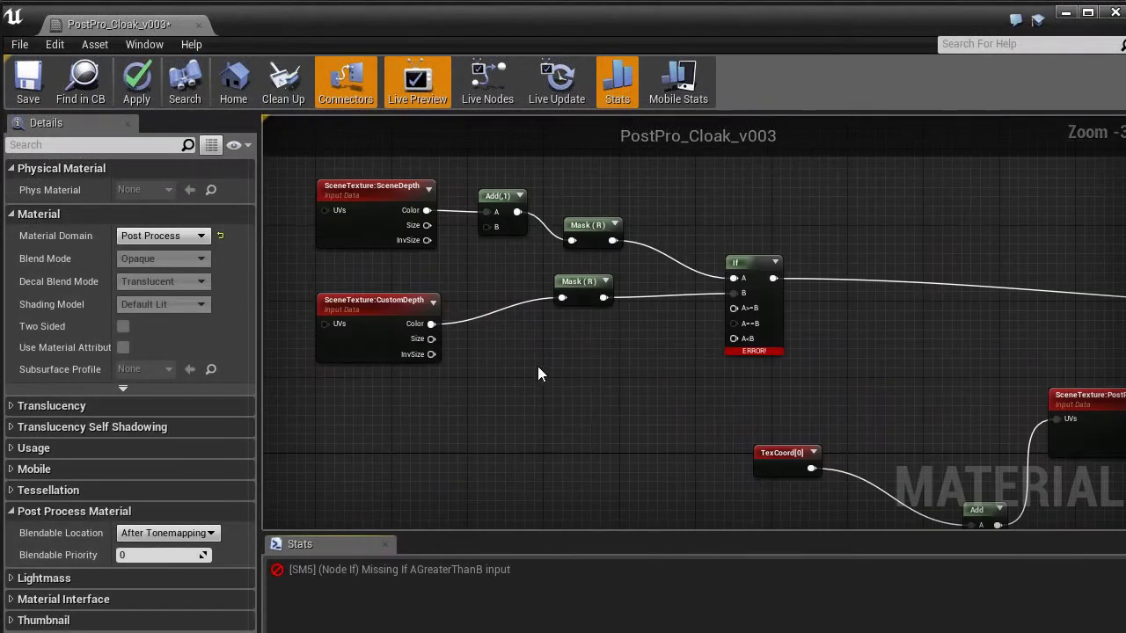
- Close the Stats panel and paste a second SceneTexture:PostProcessInput0 node above the existing one in the material graph
scroll(769, 268, "down", 1)
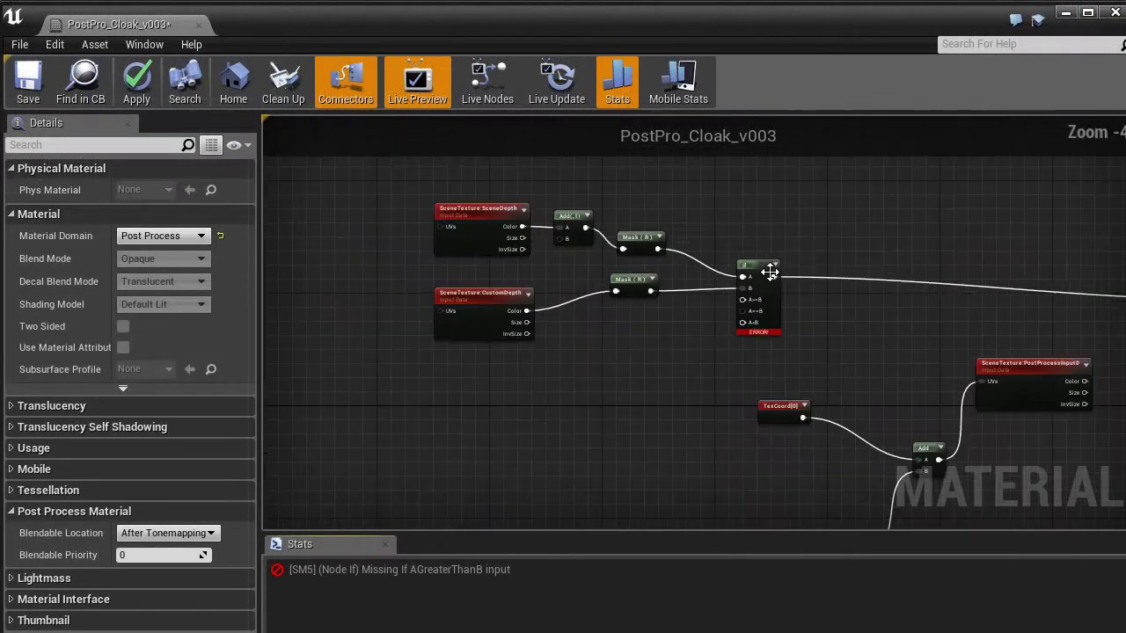
left_click(384, 544)
right_click_drag(580, 446, 580, 327)
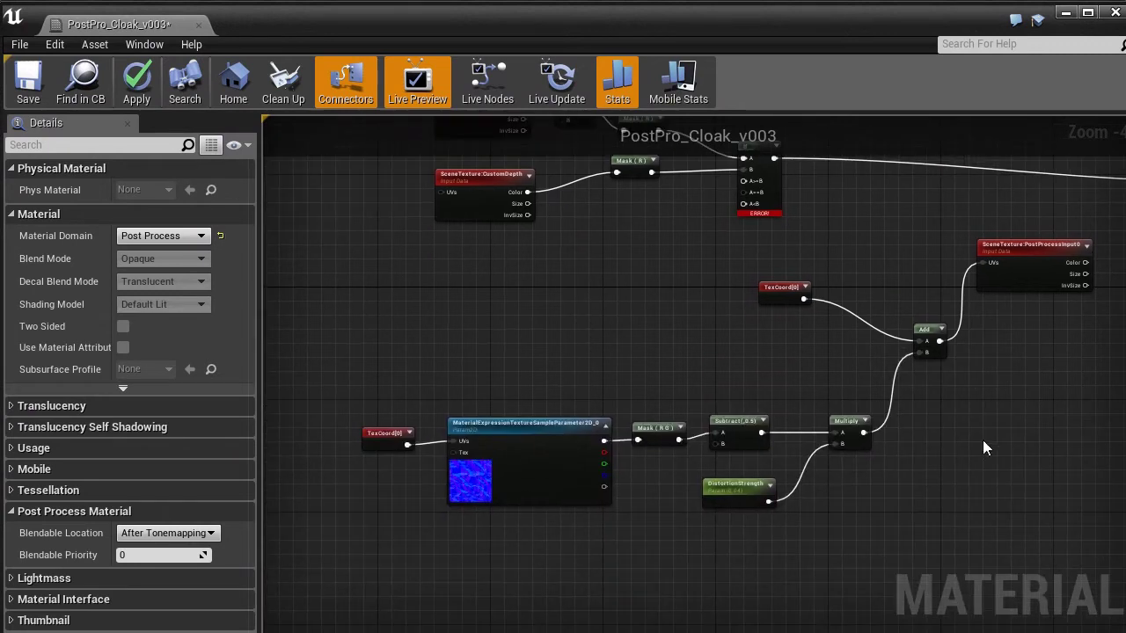
right_click_drag(999, 471, 882, 577)
left_click(888, 354)
key("ctrl+v")
scroll(730, 281, "up", 2)
- Add a TexCoord node and connect it to the UVs input of the pasted PostProcessInput0 node
left_click(728, 262)
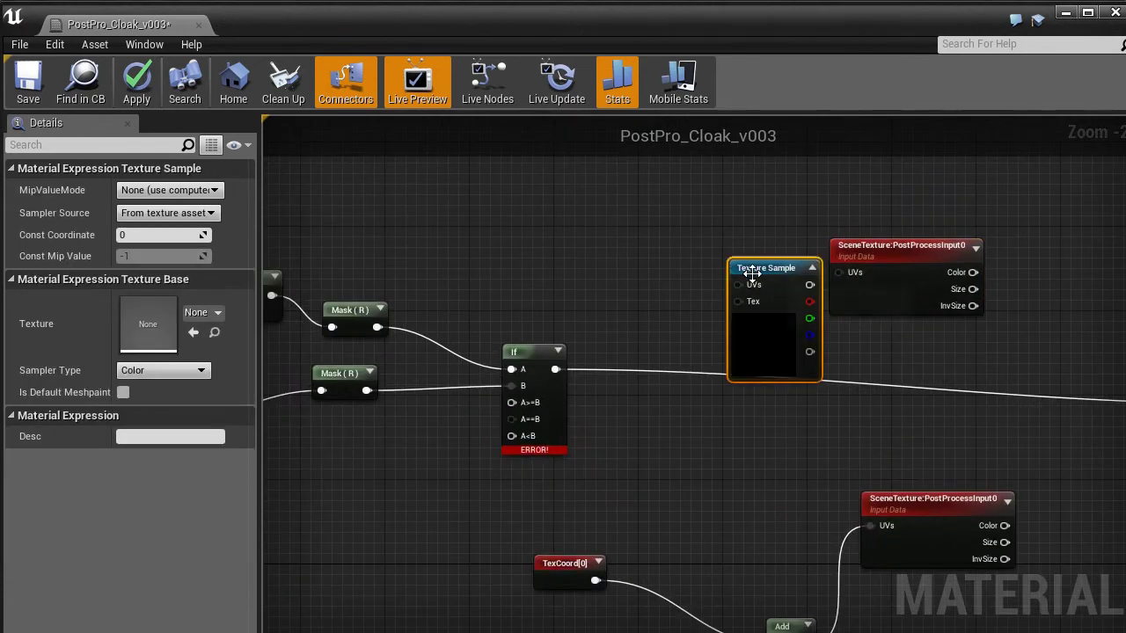
key("Delete")
left_click(744, 261)
left_click_drag(801, 284, 840, 273)
left_click_drag(763, 268, 666, 249)
- Move the UV distortion nodes together with their PostProcessInput0 node to the left, clear of the If node
scroll(808, 369, "down", 1)
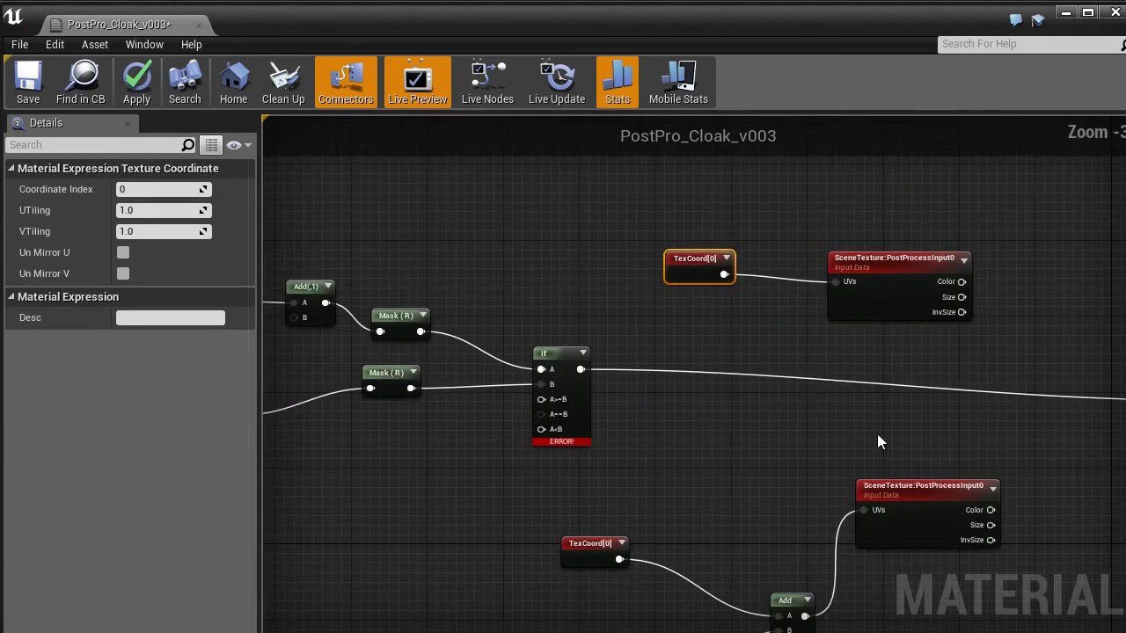
right_click_drag(809, 495, 960, 296)
right_click_drag(808, 467, 754, 438)
scroll(754, 438, "down", 2)
right_click_drag(716, 502, 791, 346)
left_click_drag(938, 522, 431, 281)
left_click_drag(899, 290, 598, 328)
left_click(779, 283)
- Move the undistorted TexCoord and PostProcessInput0 pair to the left, above the distortion nodes
right_click_drag(633, 220, 755, 378)
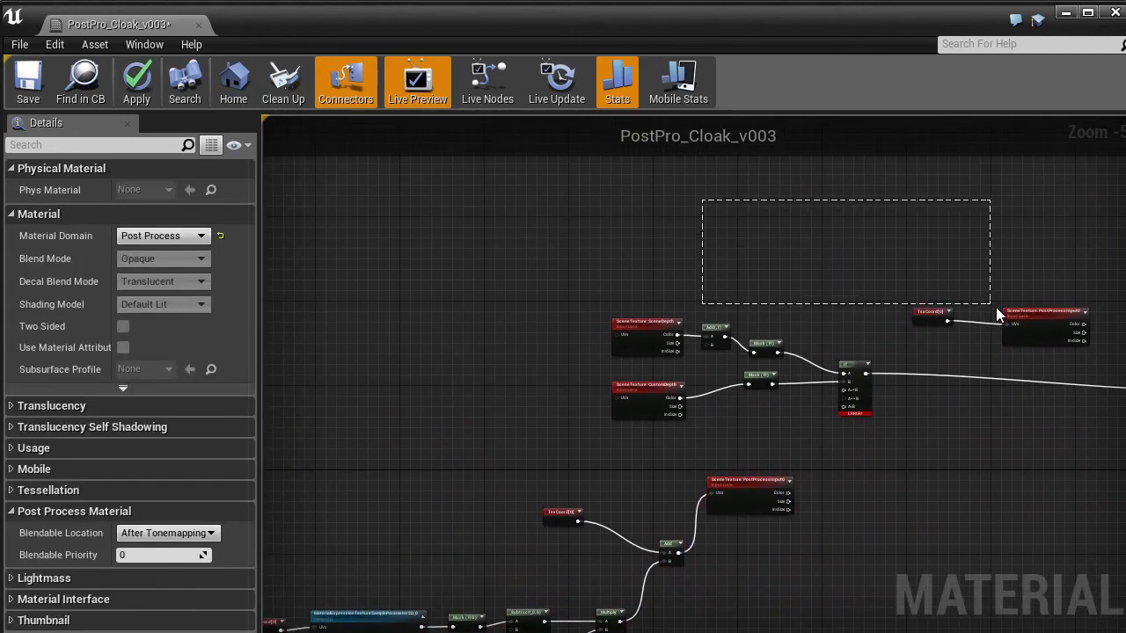
left_click_drag(1005, 312, 838, 261)
key("ctrl+z")
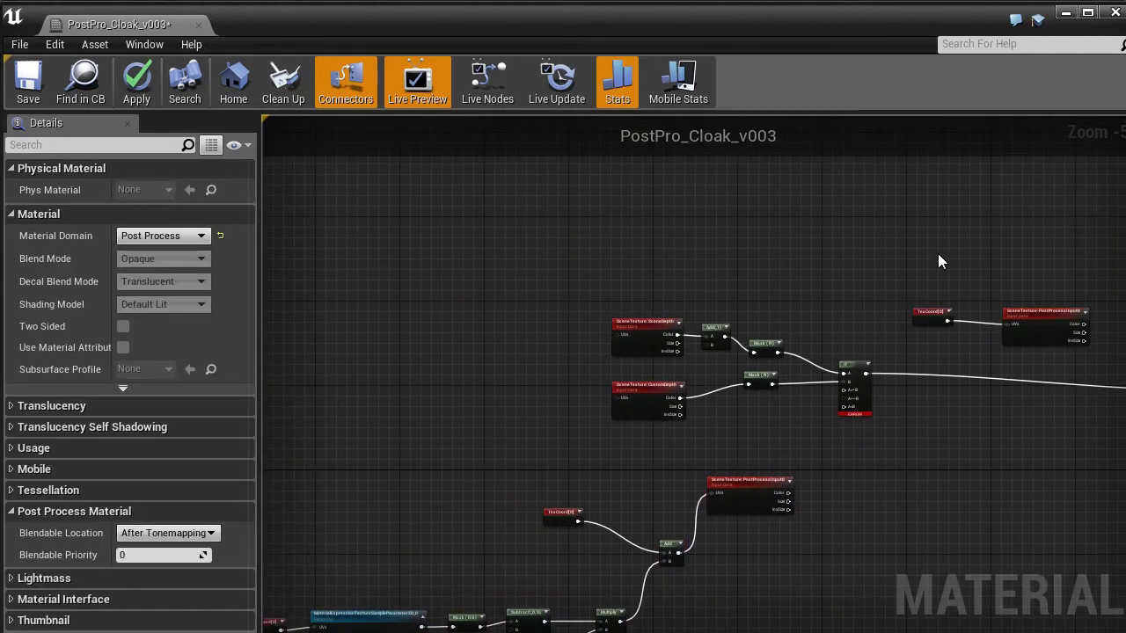
left_click_drag(1038, 329, 1038, 329)
left_click_drag(1038, 329, 510, 397)
- Move the SceneDepth and CustomDepth nodes with their masks up and place the If node further right, beyond the PostProcessInput0 nodes
left_click_drag(590, 269, 860, 442)
left_click_drag(847, 370, 948, 402)
left_click(930, 372)
left_click(936, 401)
left_click(937, 405)
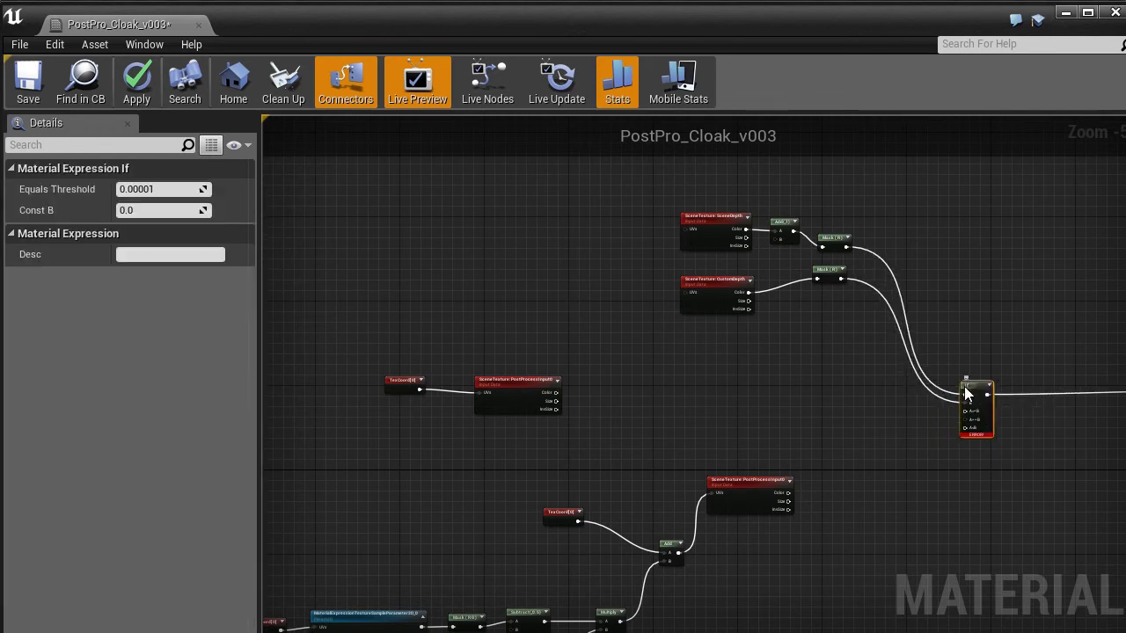
left_click(835, 393)
- Connect the Color output of the distorted PostProcessInput0 node to the If node's A>=B input
scroll(834, 392, "up", 2)
right_click_drag(838, 419, 830, 381)
right_click_drag(827, 453, 798, 463)
left_click_drag(741, 459, 1066, 310)
scroll(692, 378, "down", 2)
right_click_drag(661, 377, 691, 310)
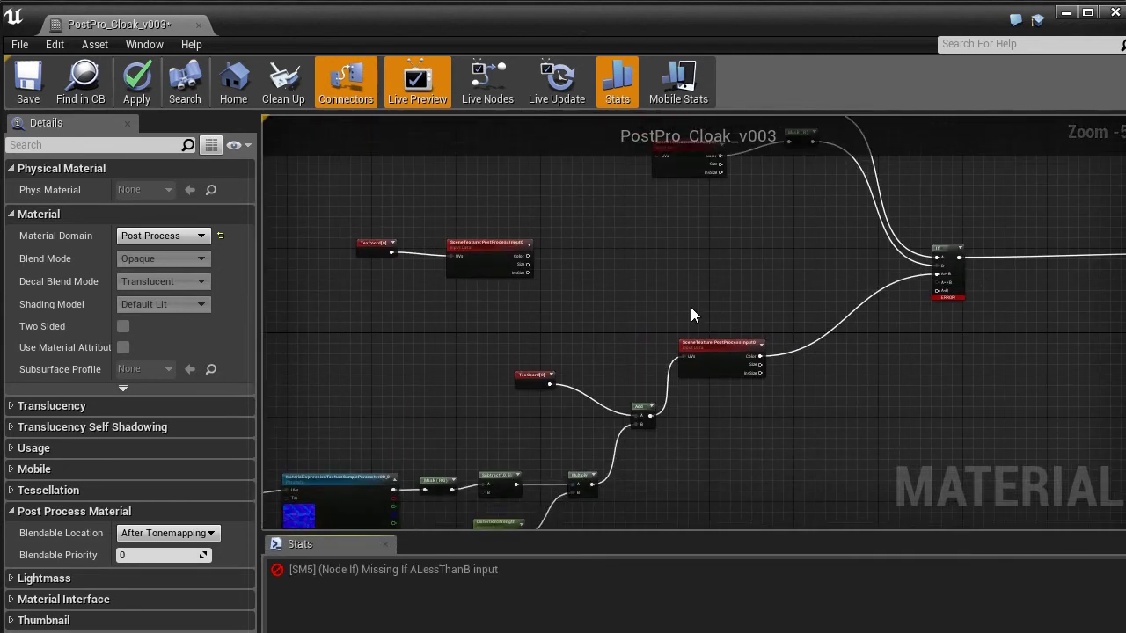
- Connect the Color output of the undistorted PostProcessInput0 node to the If node's A<B input
scroll(691, 305, "up", 1)
right_click_drag(495, 279, 533, 295)
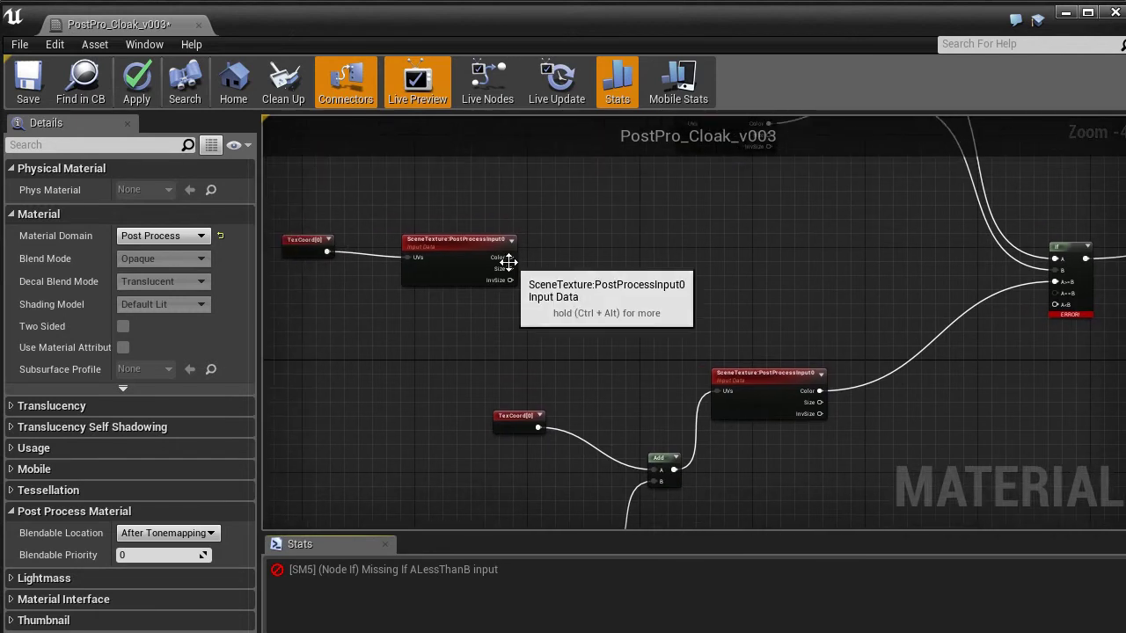
left_click_drag(505, 257, 513, 264)
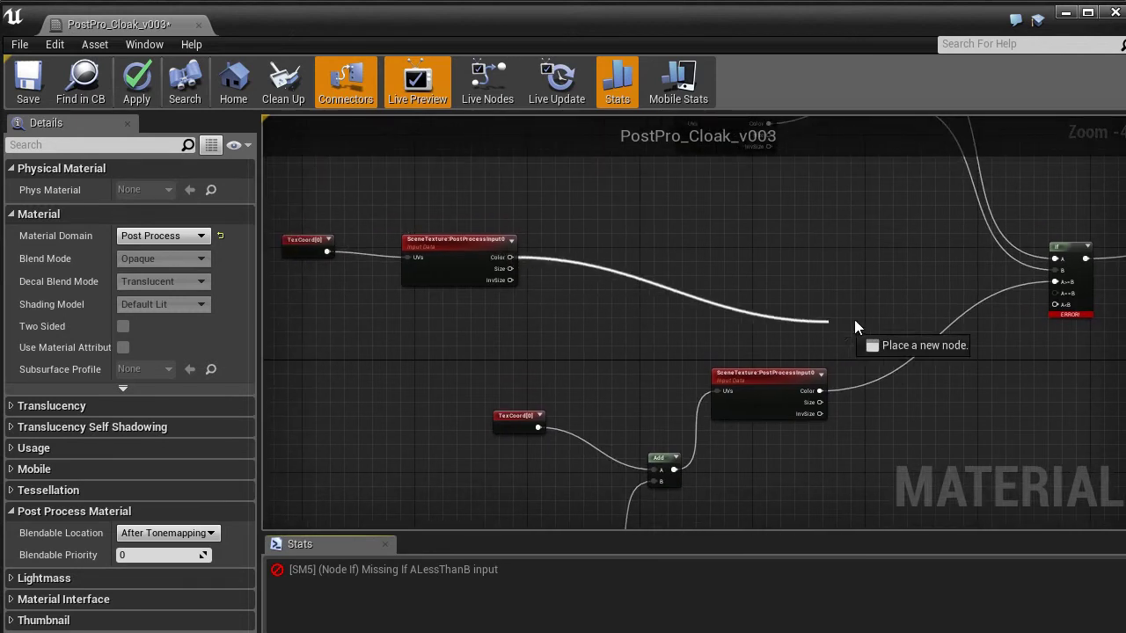
left_click_drag(876, 325, 1058, 309)
- Place the undistorted TexCoord and PostProcessInput0 pair below the distortion nodes and shift the distortion nodes up and to the left
scroll(919, 387, "down", 2)
right_click_drag(721, 379, 746, 278)
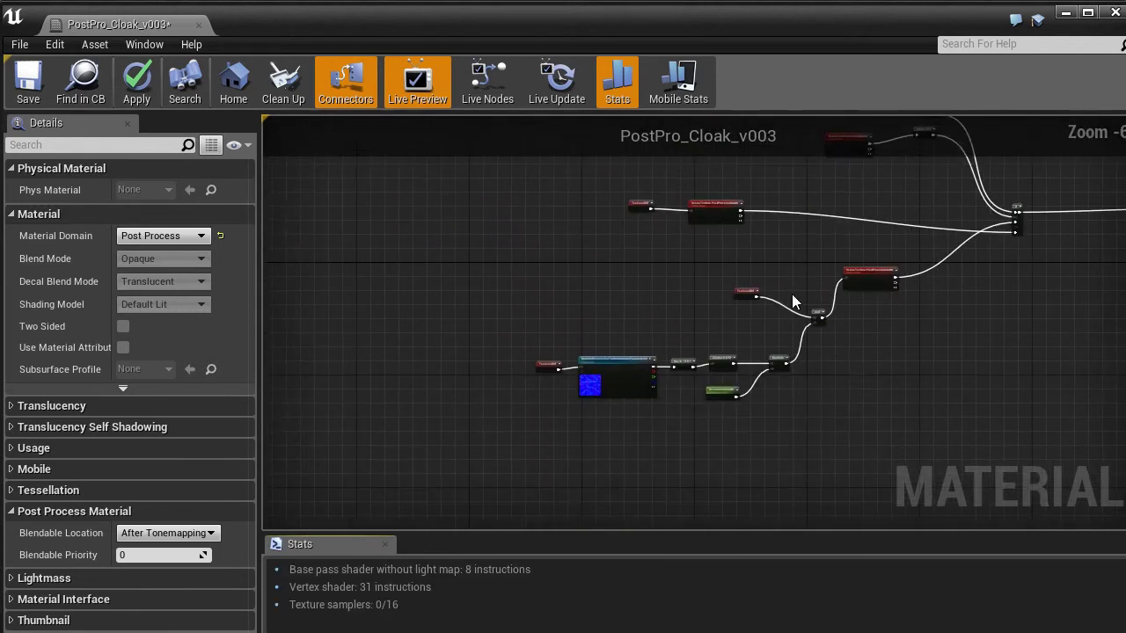
left_click_drag(734, 230, 765, 421)
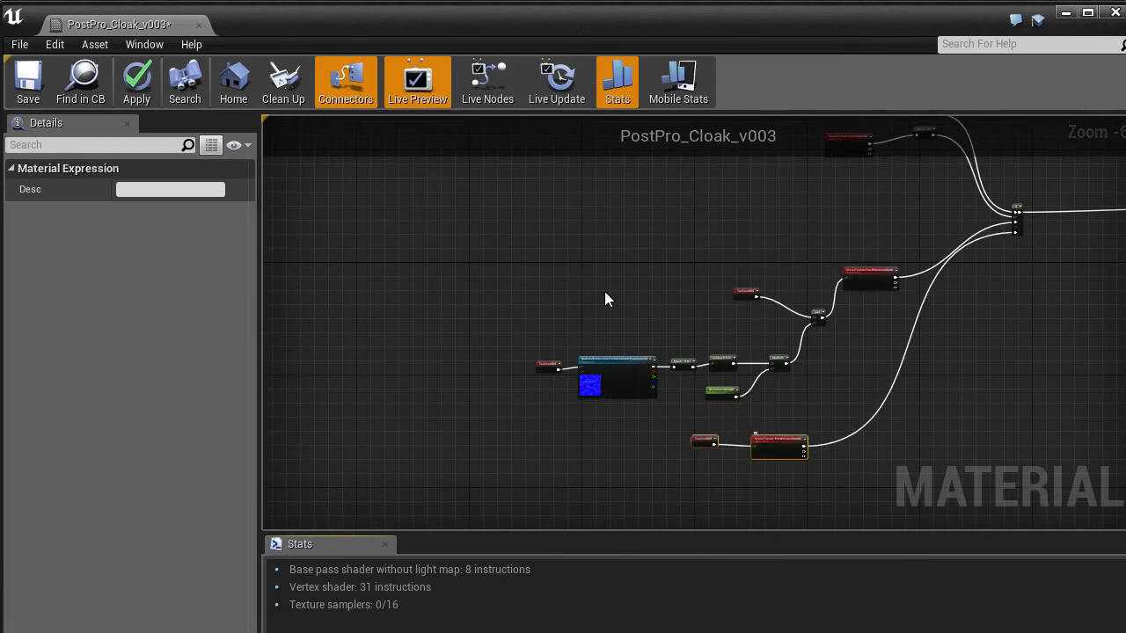
left_click_drag(845, 281, 723, 231)
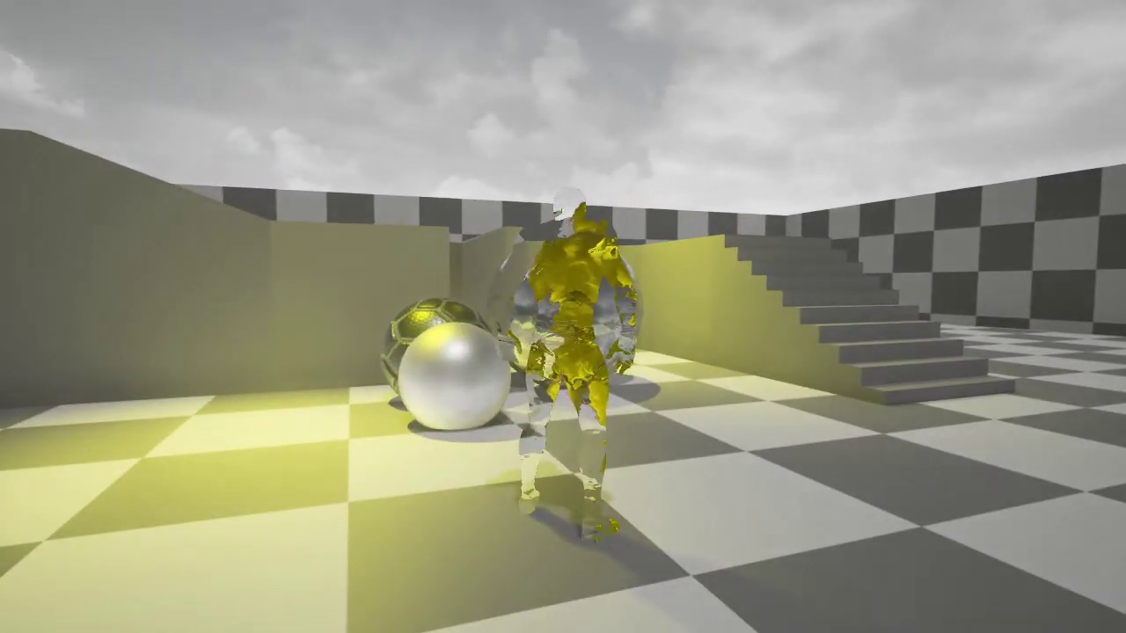
- Leave the fullscreen view of the cloaked character and stop the play session
key("F11")
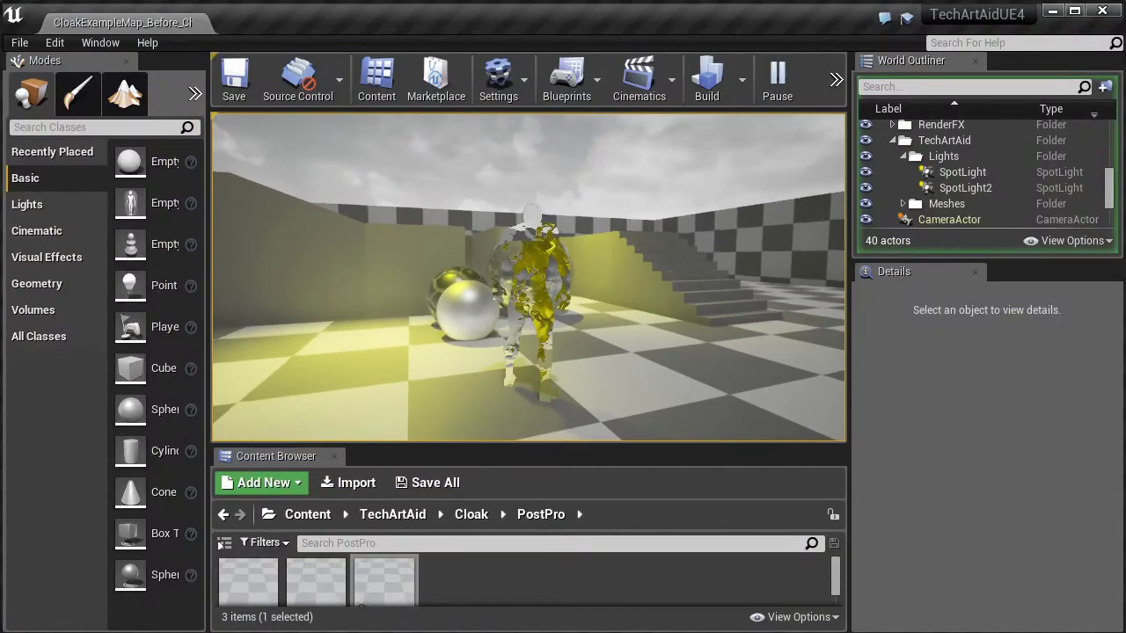
key("Escape")
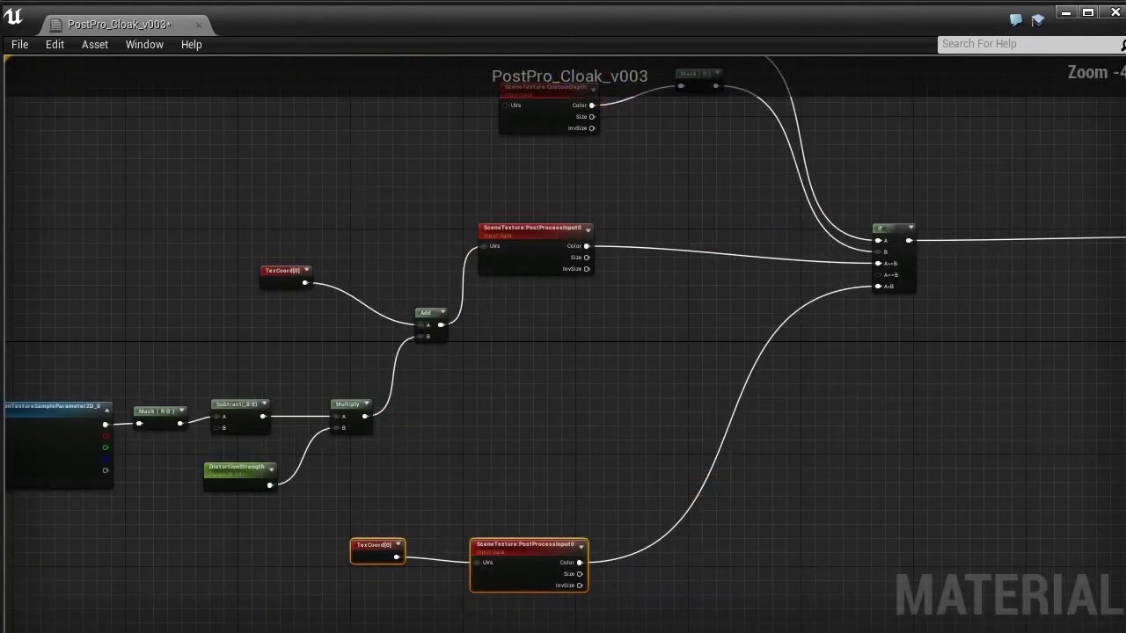
- Review the depth comparison and distortion branches of the material, then select the UV distortion nodes up to the Add node
right_click_drag(422, 325, 658, 313)
right_click_drag(947, 168, 701, 370)
scroll(702, 388, "up", 4)
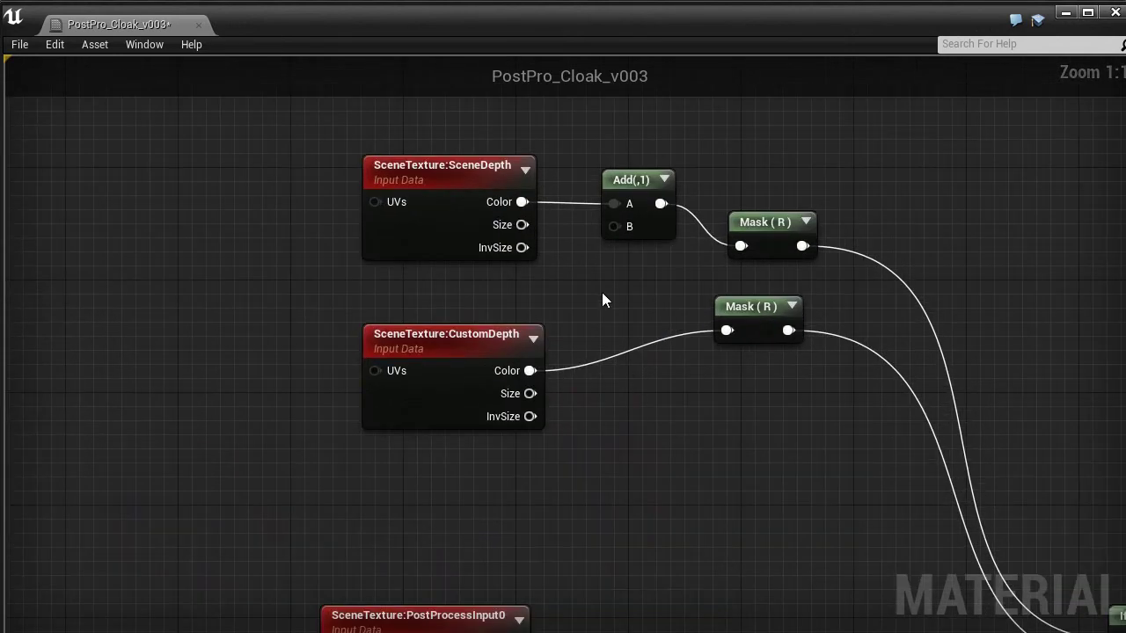
right_click_drag(786, 621, 987, 313)
scroll(756, 440, "down", 2)
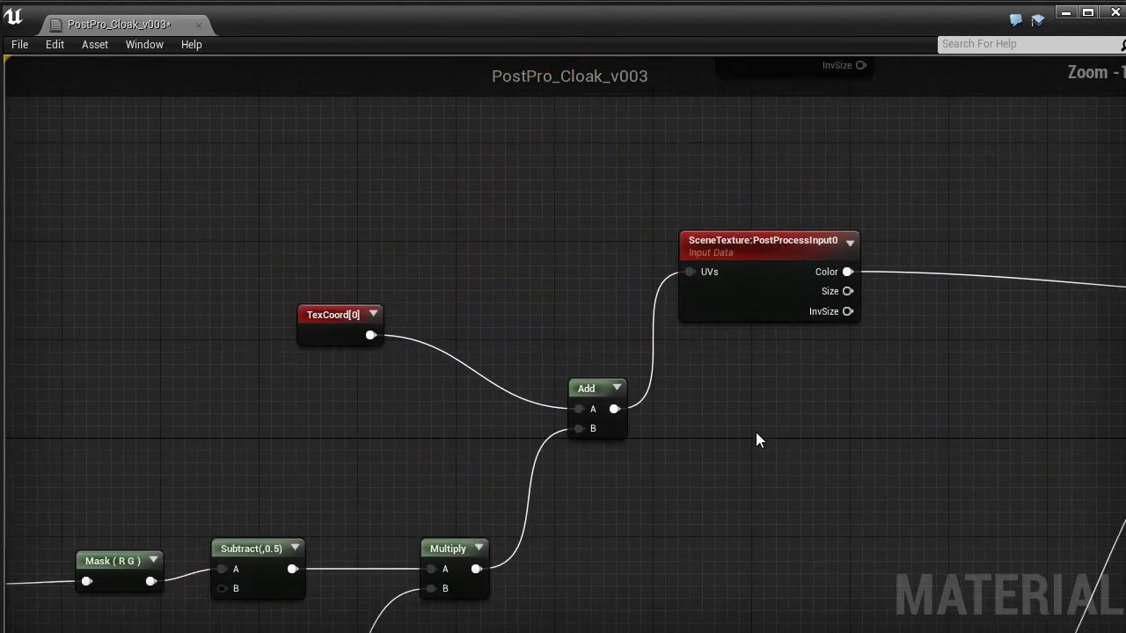
right_click_drag(698, 460, 862, 484)
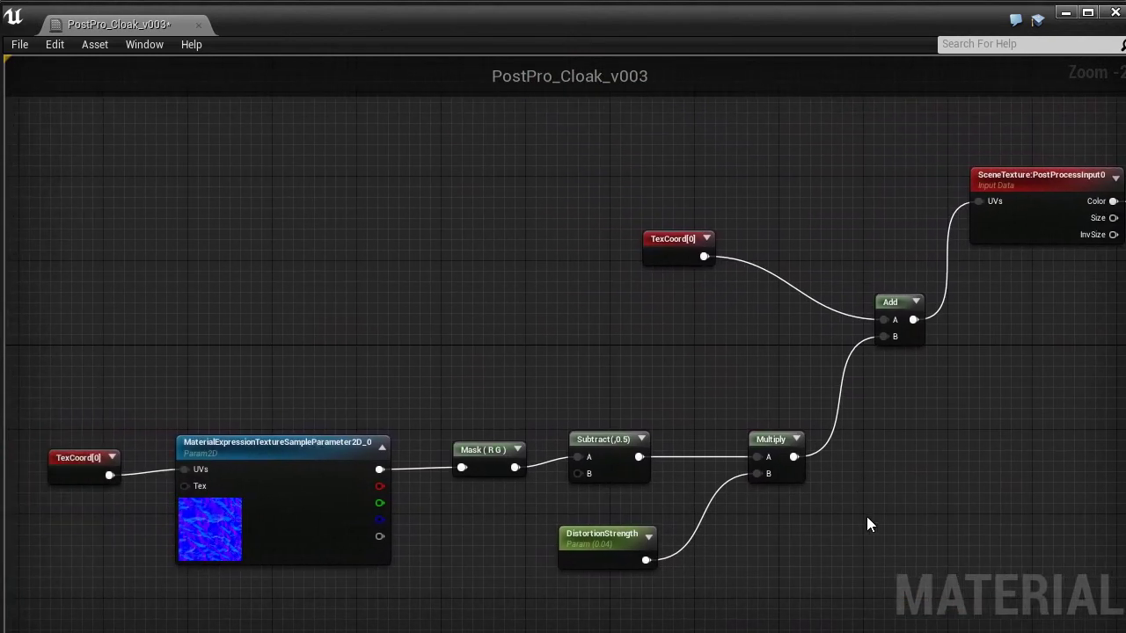
left_click_drag(438, 433, 921, 551)
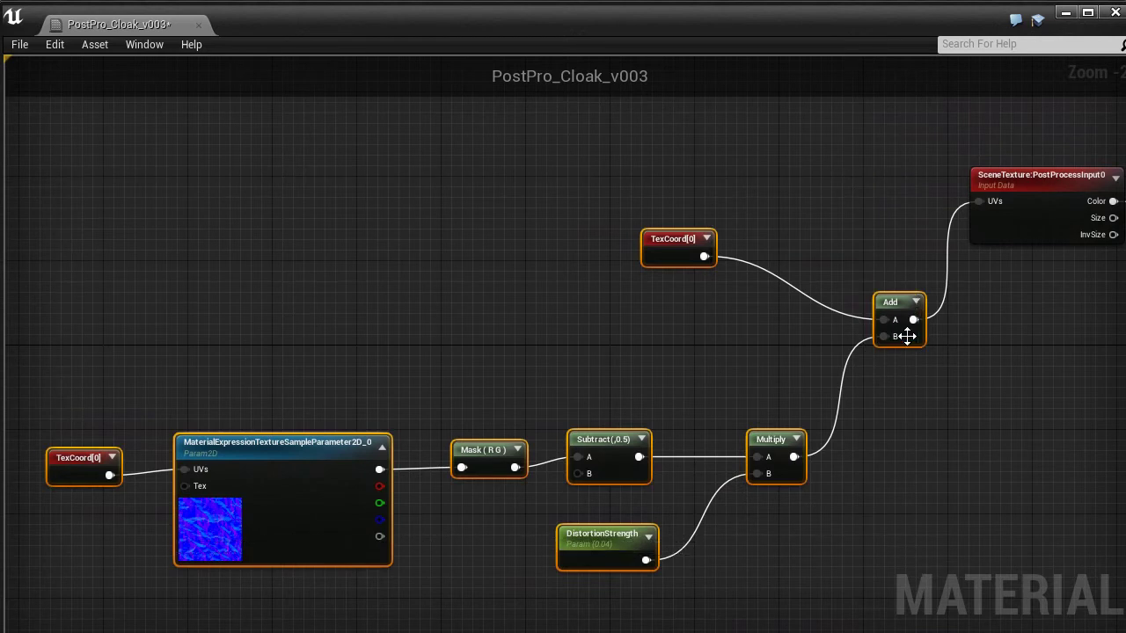
- Shift the selected UV distortion nodes up to align with the distorted PostProcessInput0 node and check the connections into the If node
left_click_drag(906, 336, 885, 251)
left_click(952, 329)
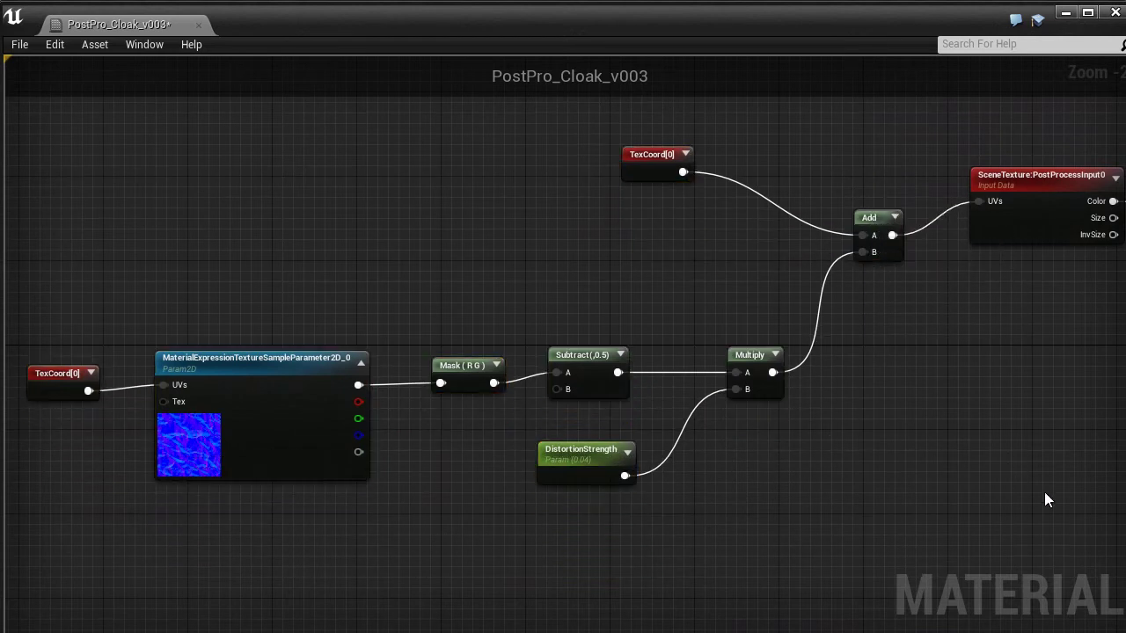
right_click_drag(1059, 527, 729, 256)
scroll(649, 498, "up", 2)
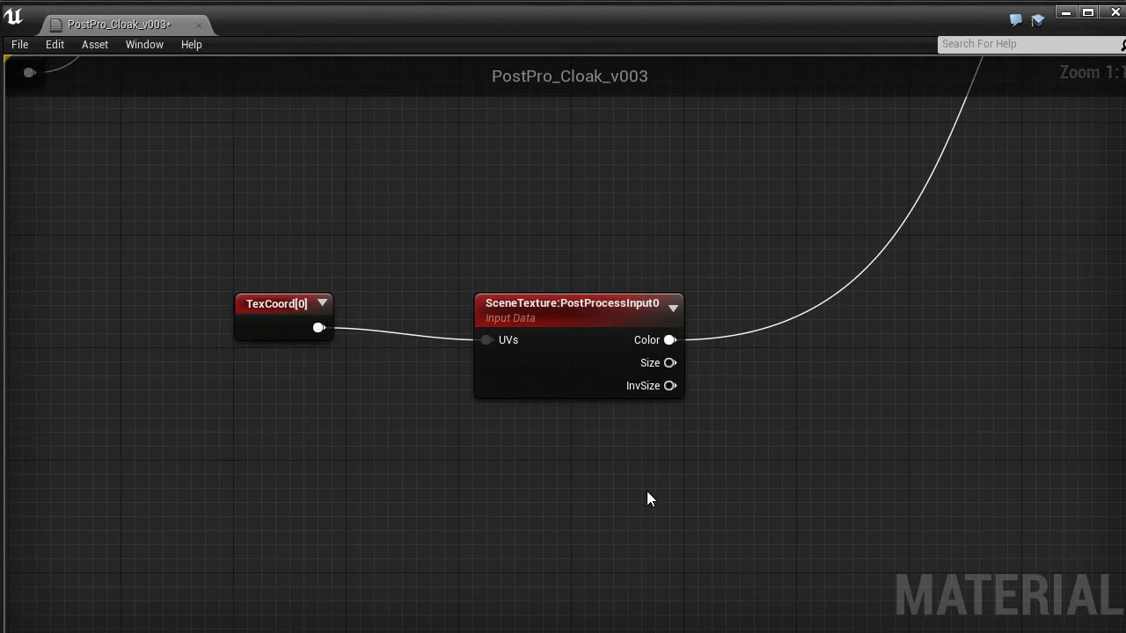
right_click_drag(1034, 200, 670, 632)
right_click_drag(734, 278, 616, 539)
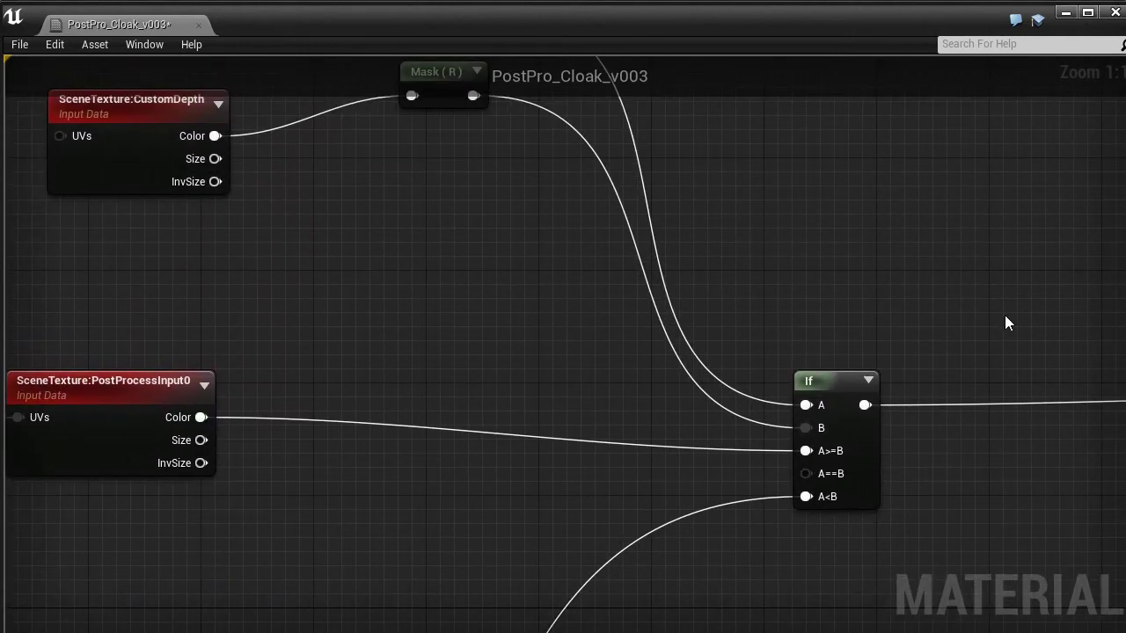
right_click_drag(1006, 319, 912, 320)
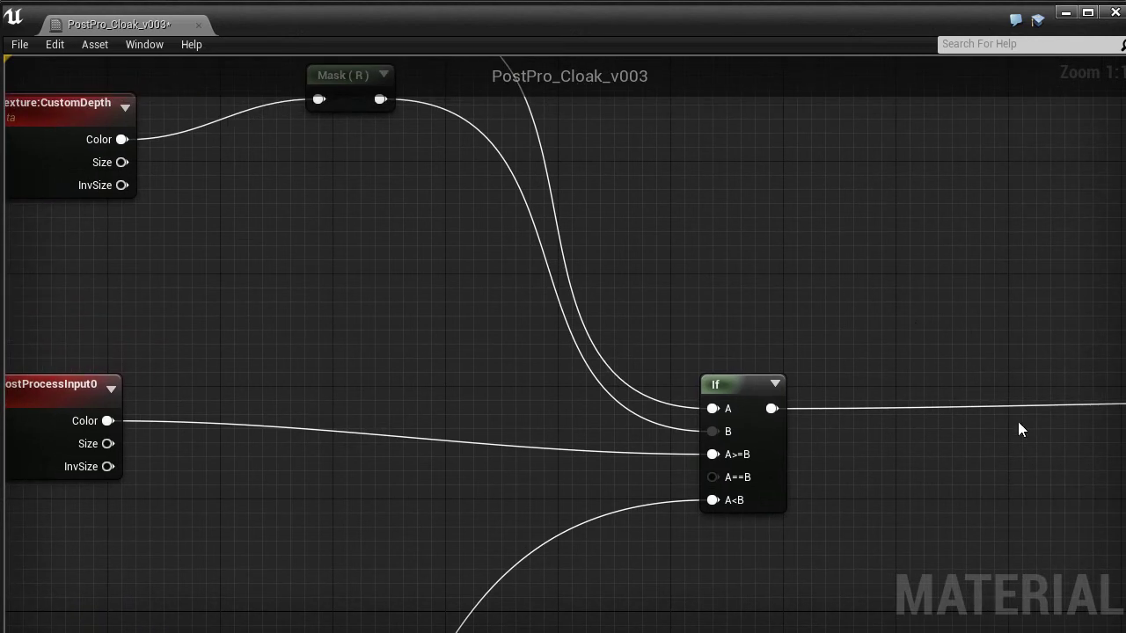
right_click_drag(1060, 524, 616, 478)
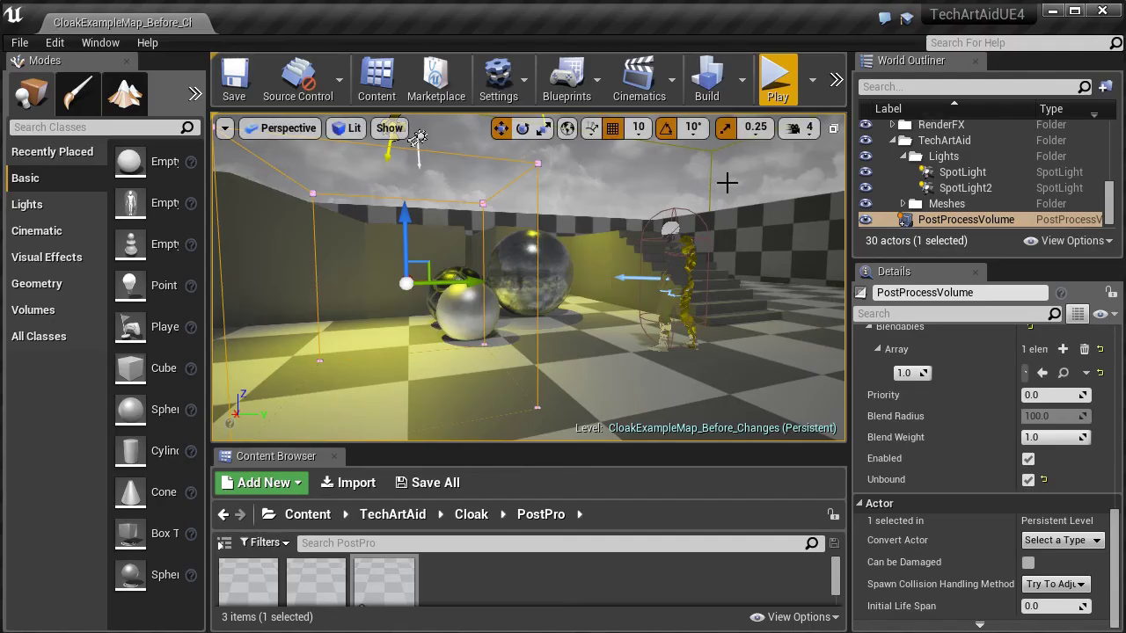
- Save the level and inspect the cloaked character in the fullscreen editor viewport from several distances and angles
key("ctrl+s")
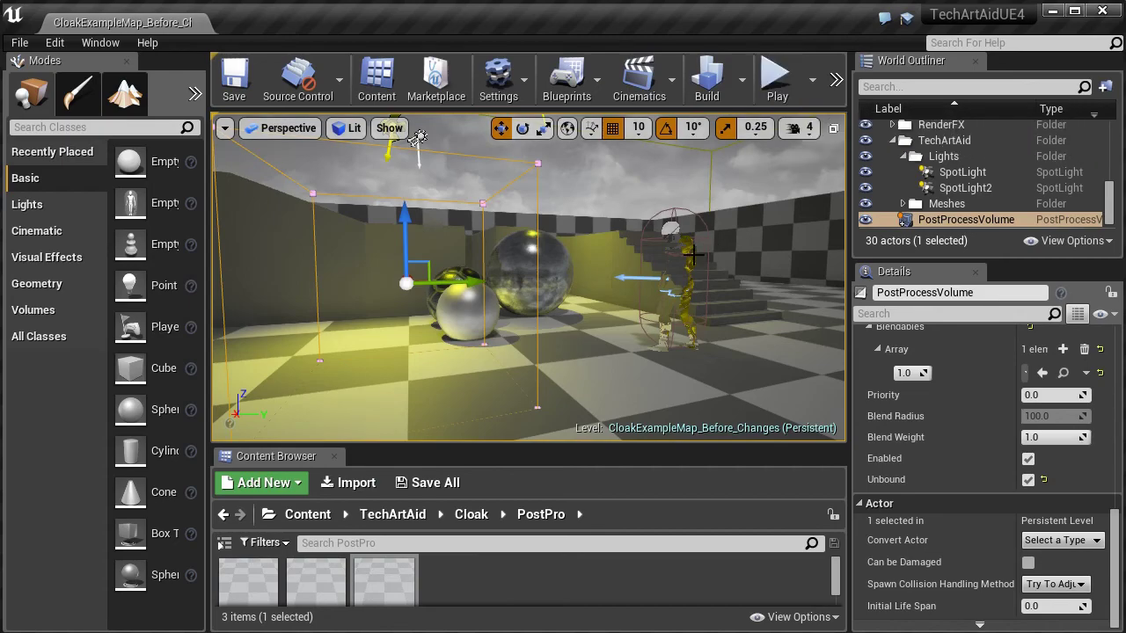
key("F11")
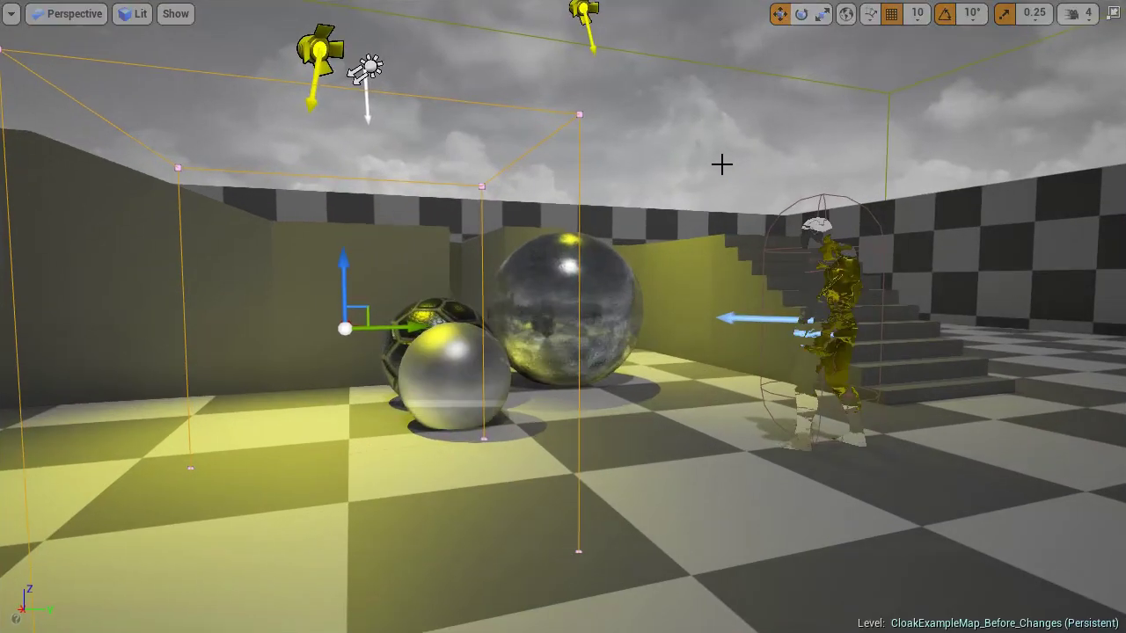
right_click_drag(721, 163, 1038, 172)
key("w")
key("w")
key("s")
key("s")
key("d")
key("w")
key("w")
key("s")
key("d")
key("a")
key("F11")
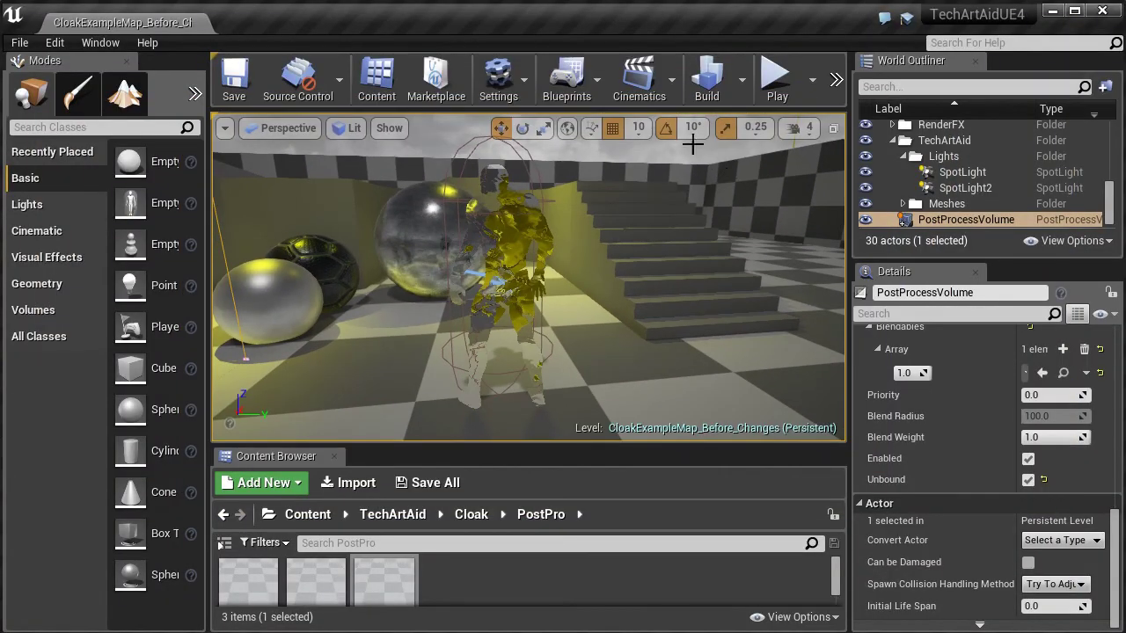
- Select the ThirdPersonCharacter in the level and disable Render in Main Pass in the advanced rendering settings of its Mesh
left_click(496, 225)
left_click_drag(1117, 434, 1117, 466)
left_click_drag(1117, 466, 1117, 480)
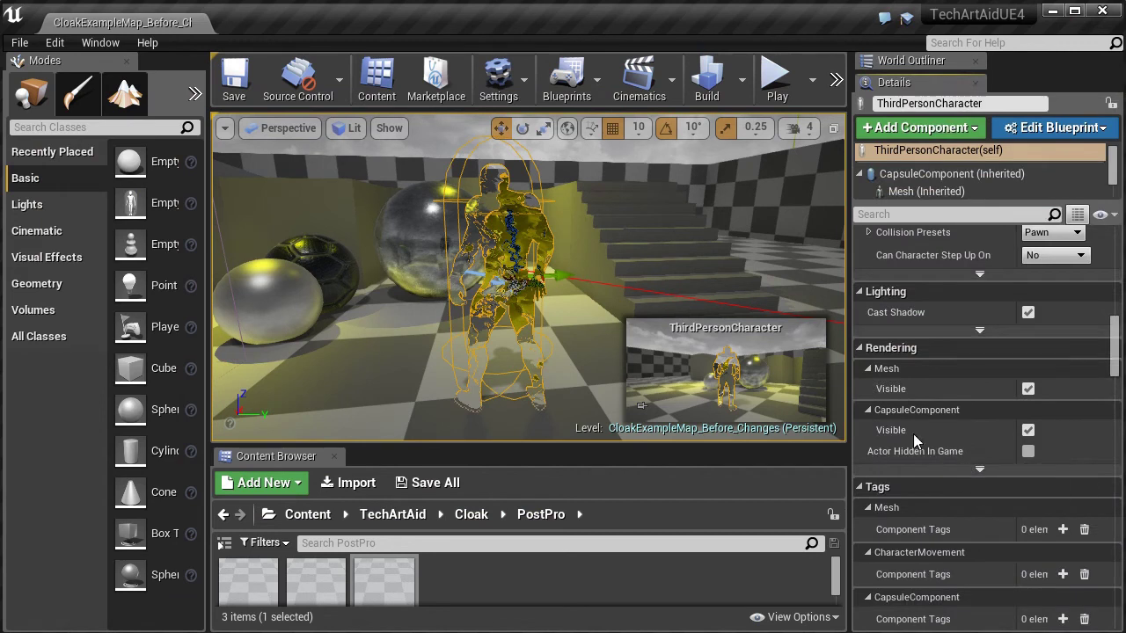
left_click(978, 470)
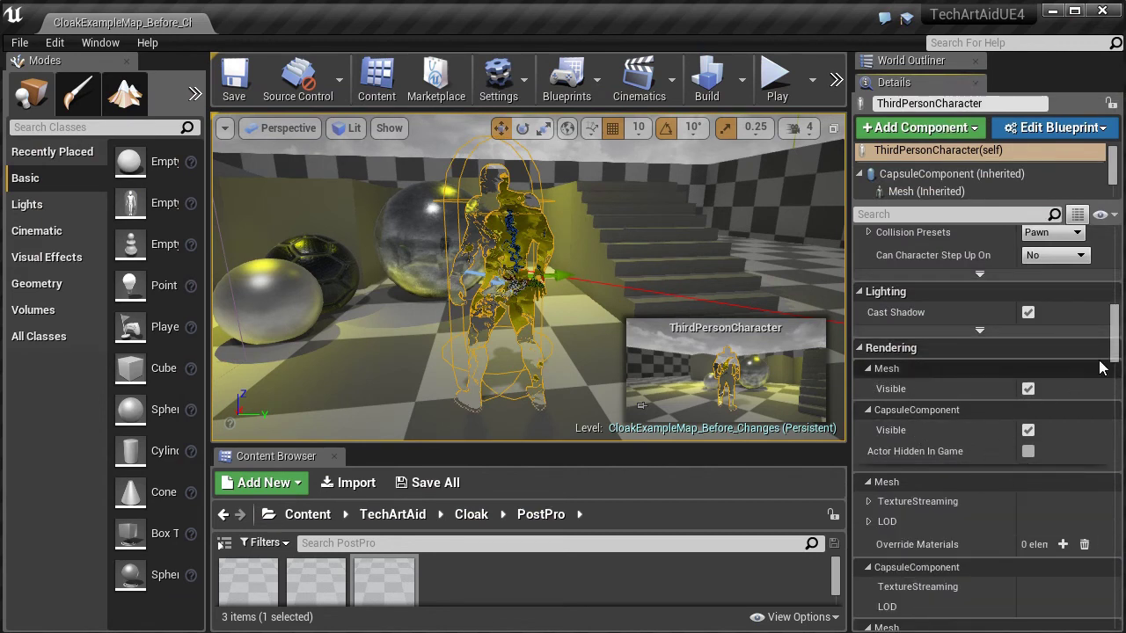
left_click_drag(1115, 350, 1106, 367)
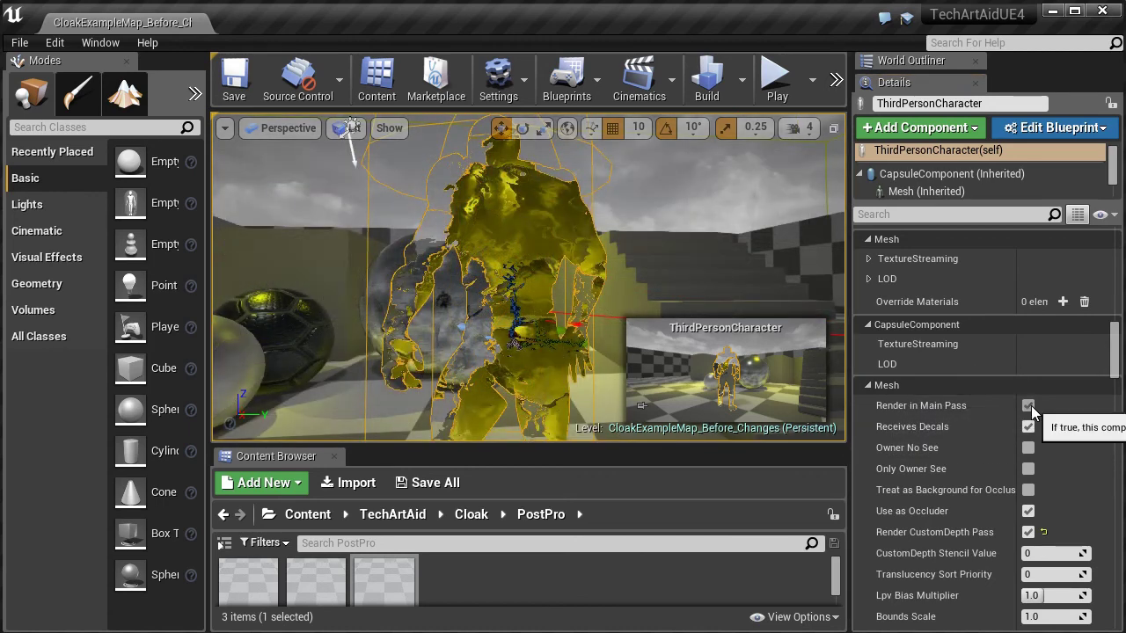
left_click(1029, 406)
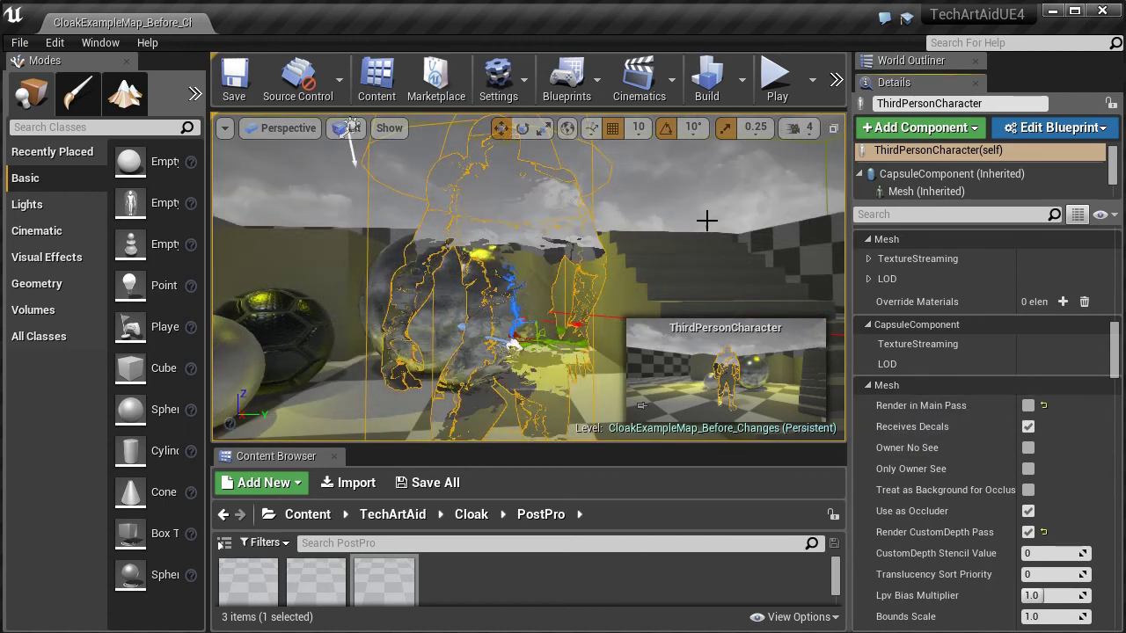
- Re-enable Render in Main Pass on the character's Mesh to compare the look, and disable it again
right_click_drag(705, 220, 693, 216)
key("s")
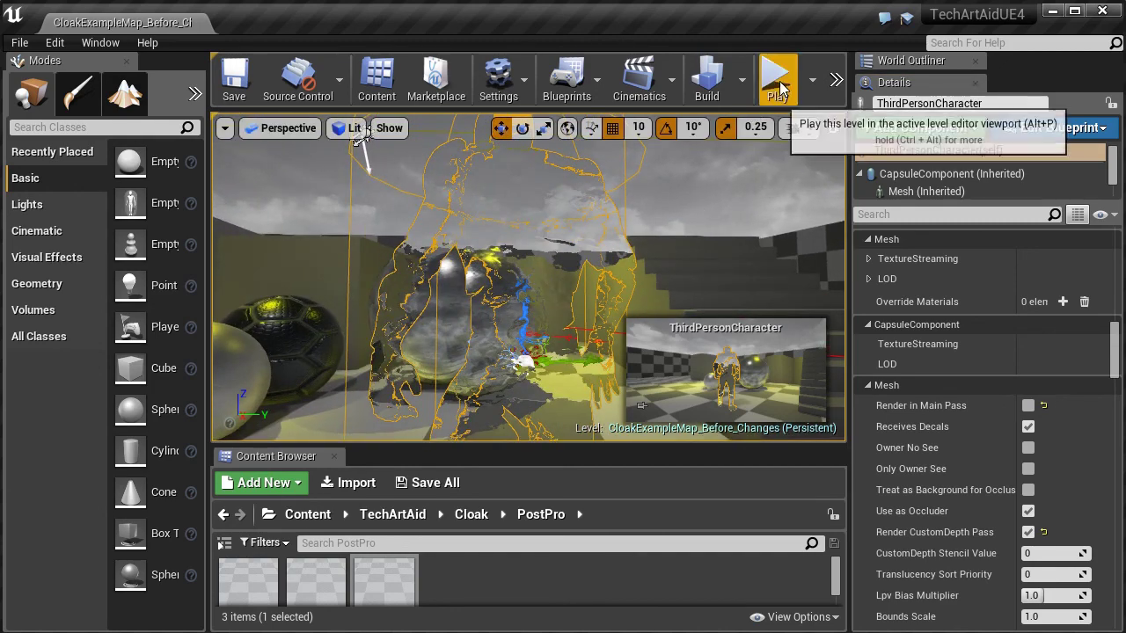
left_click(1028, 407)
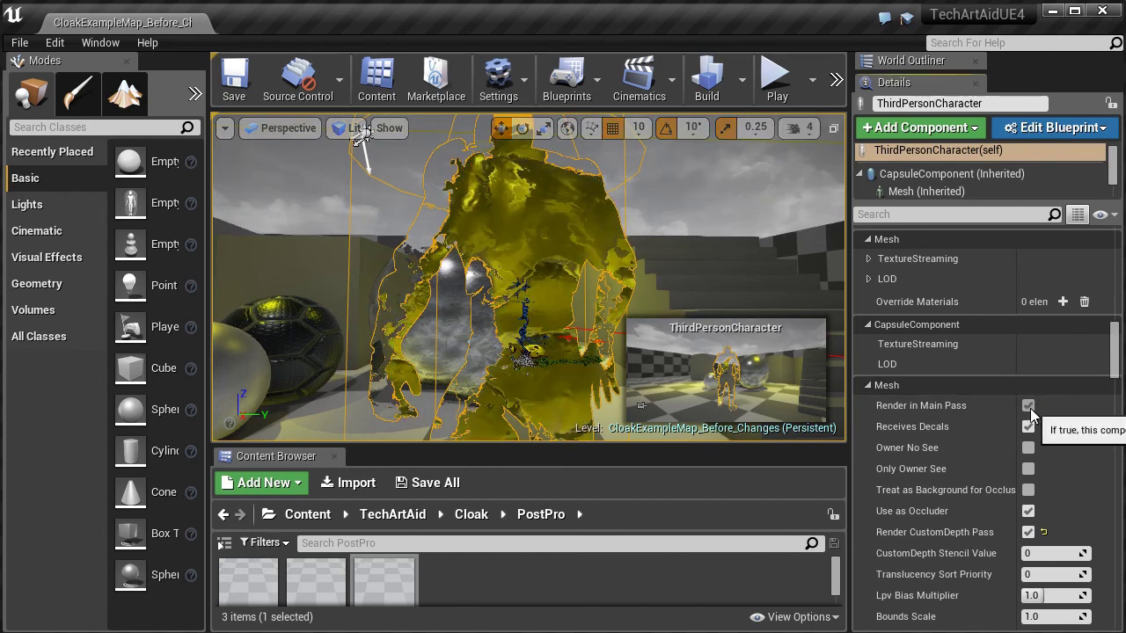
left_click(1028, 406)
- Toggle Render CustomDepth Pass on the character's Mesh to compare the effect, leaving it disabled
scroll(1113, 379, "down", 2)
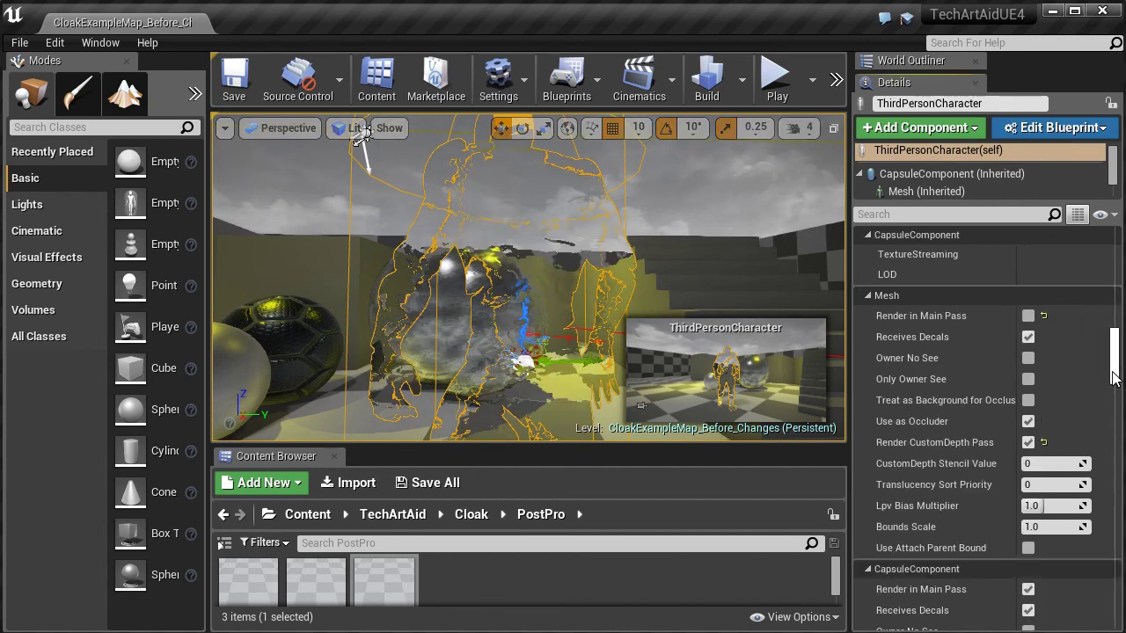
left_click(1028, 442)
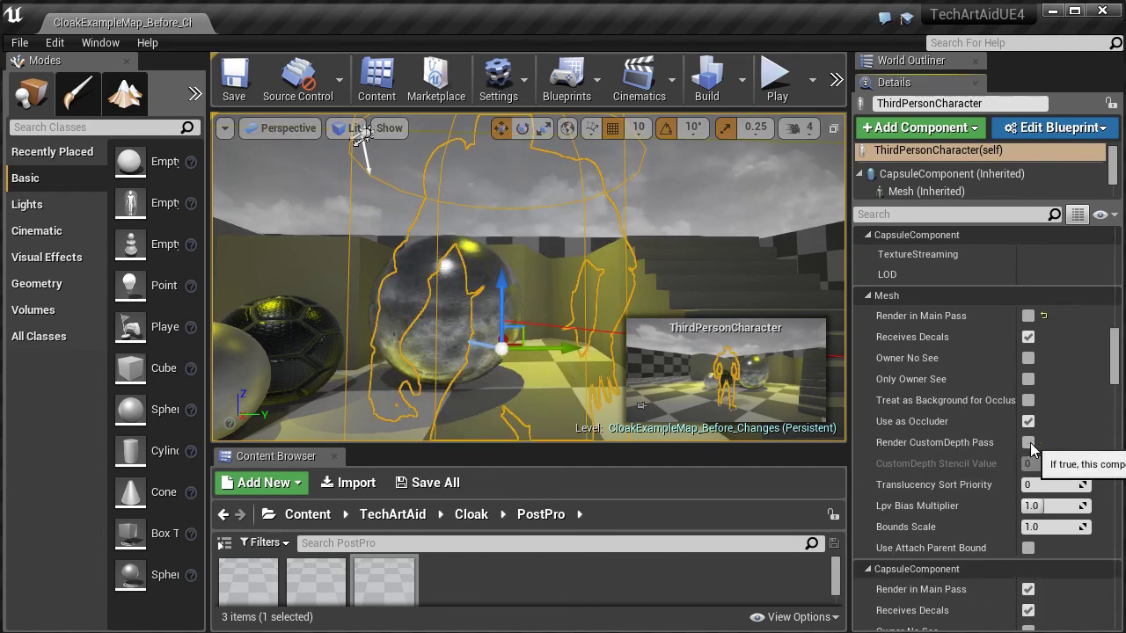
left_click(1028, 442)
left_click(1028, 443)
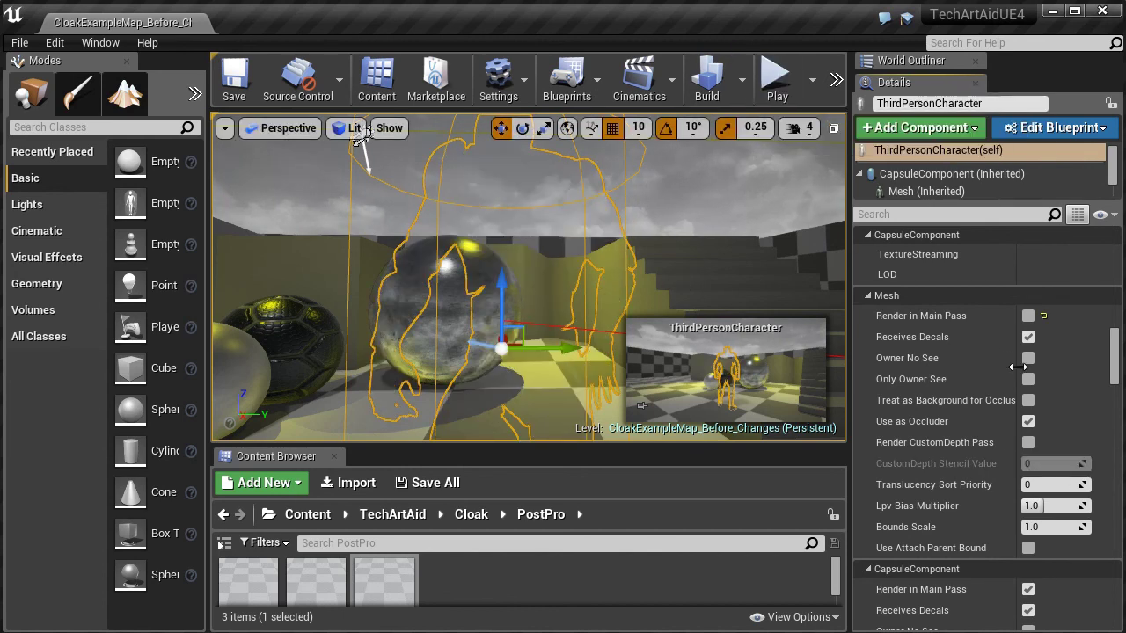
- Play the level fullscreen and run the character around to examine the cloak distortion against the scene
left_click(775, 78)
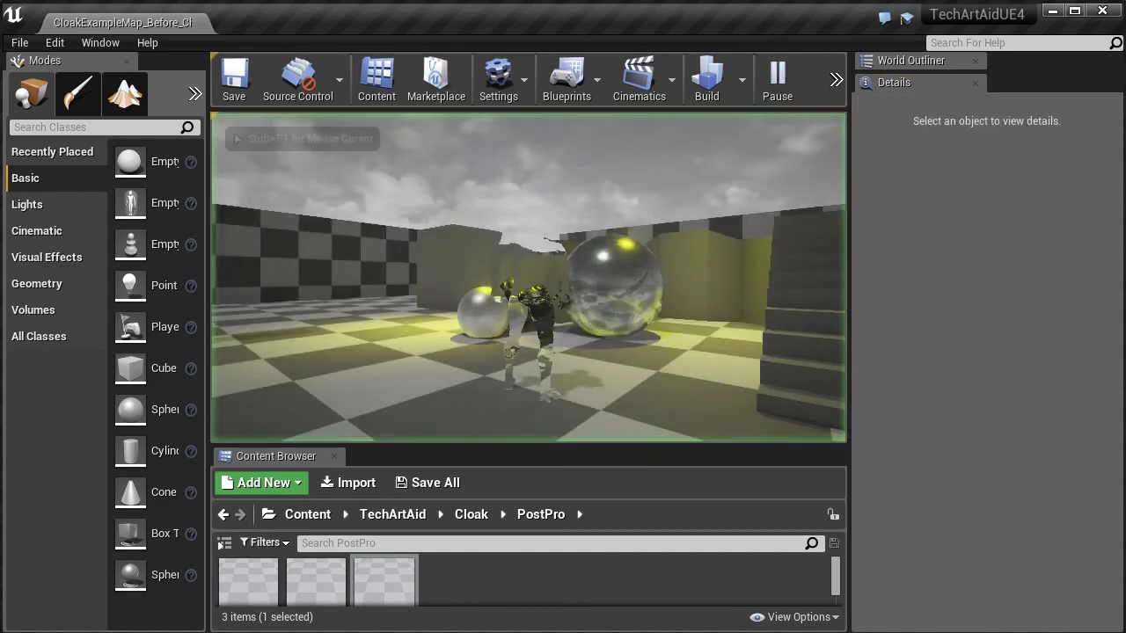
key("F11")
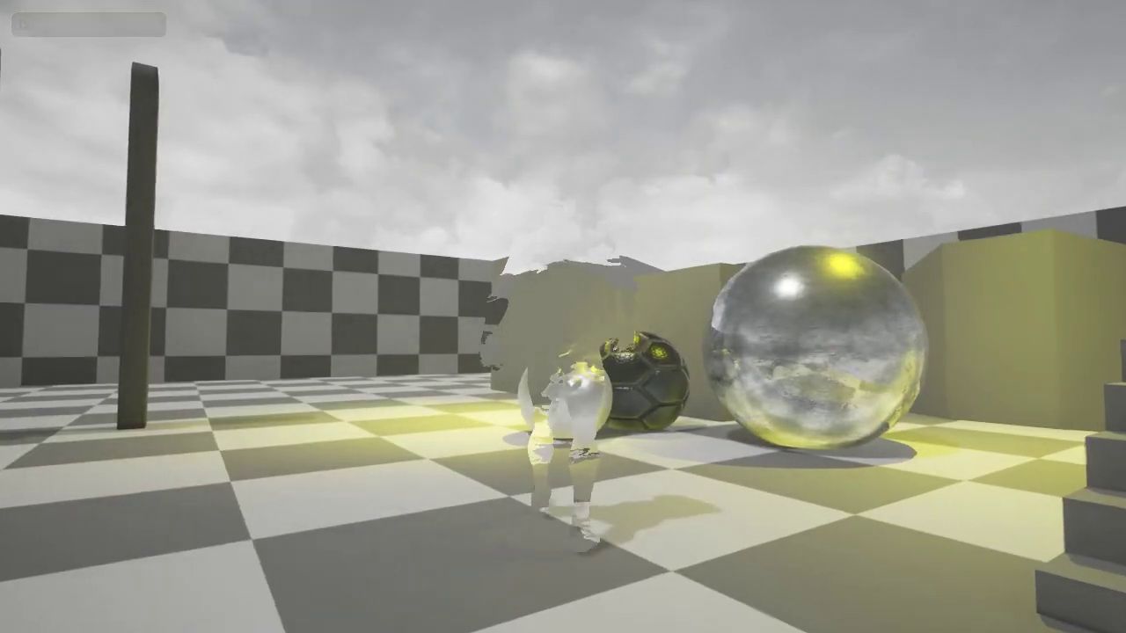
key("w")
key("a")
key("w")
key("w")
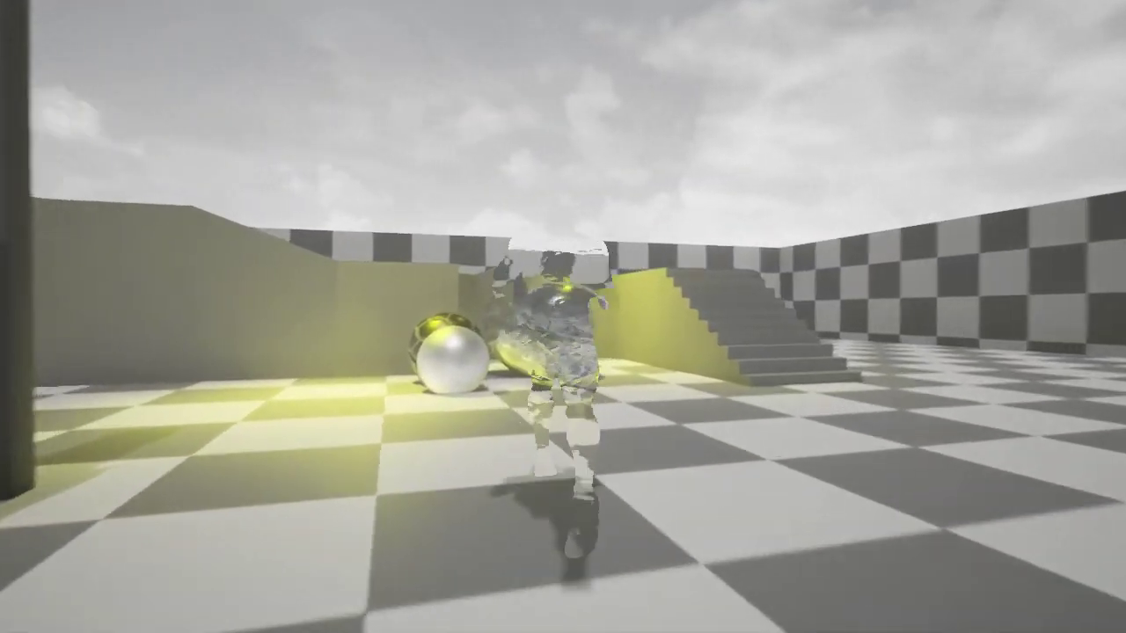
key("s")
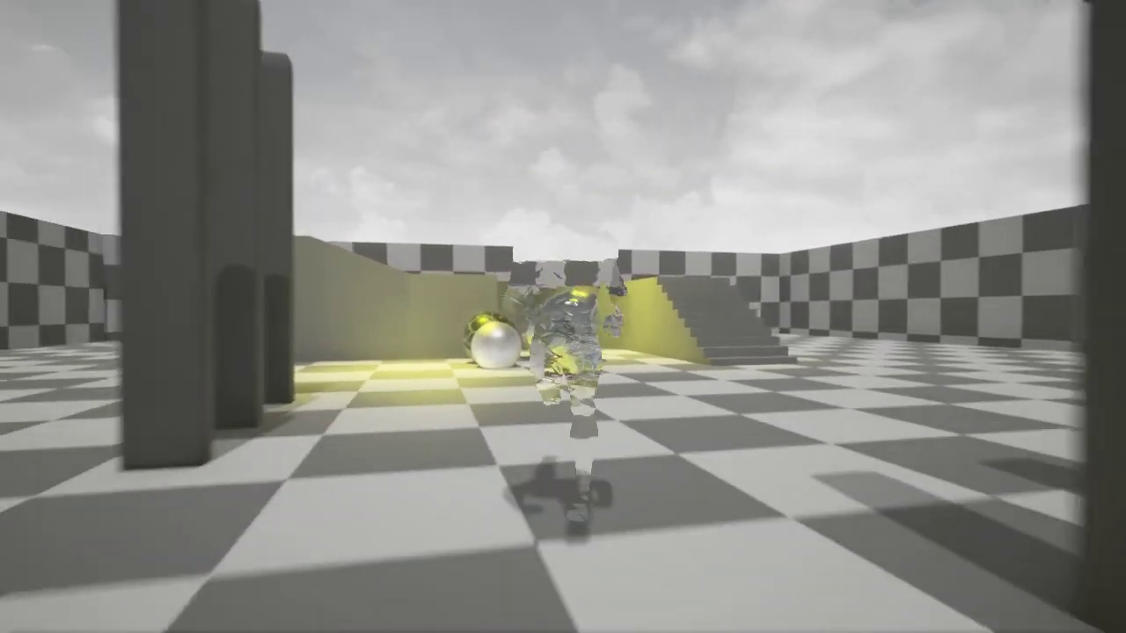